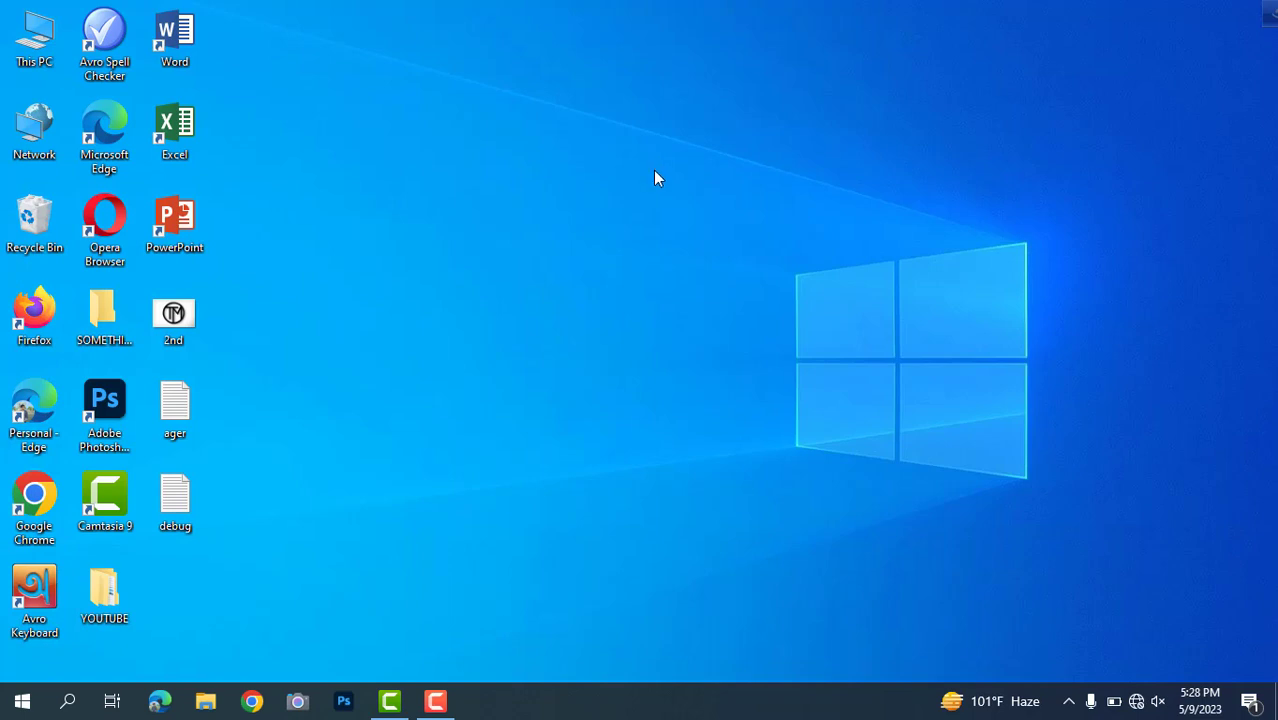
pyautogui.rightClick(655, 177)
pyautogui.click(701, 224)
pyautogui.rightClick(606, 147)
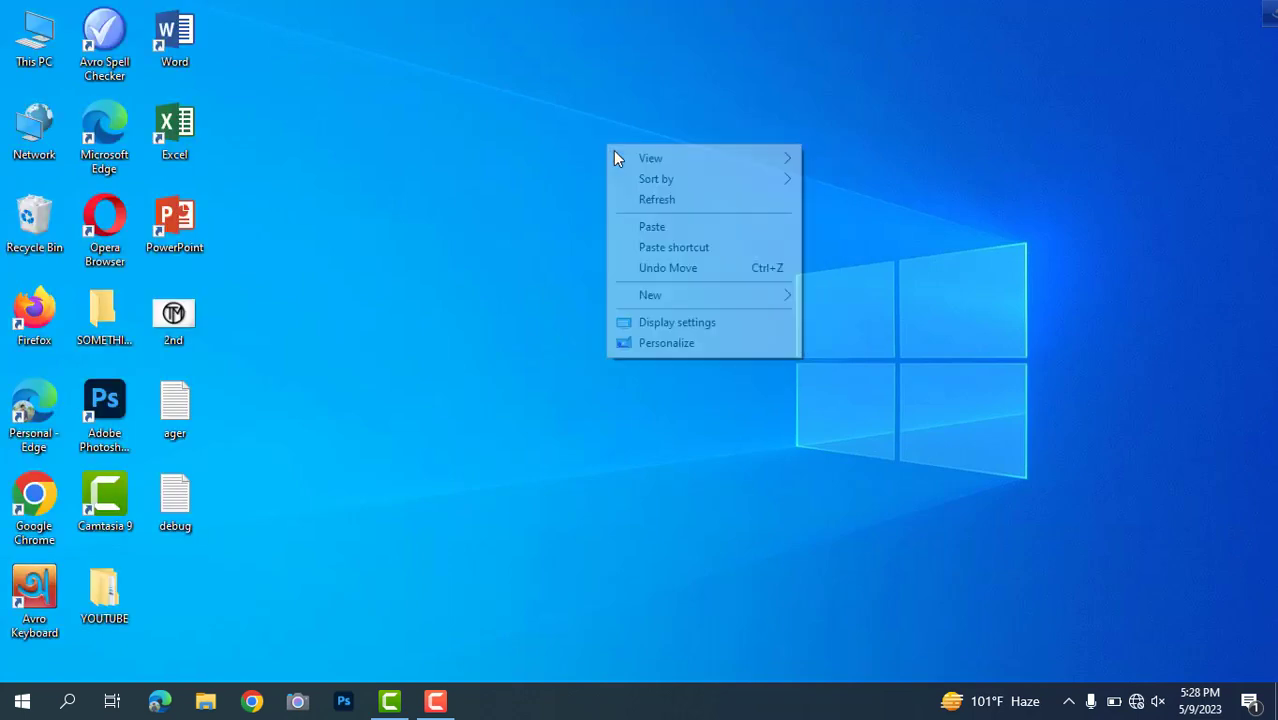
pyautogui.click(651, 199)
pyautogui.rightClick(605, 146)
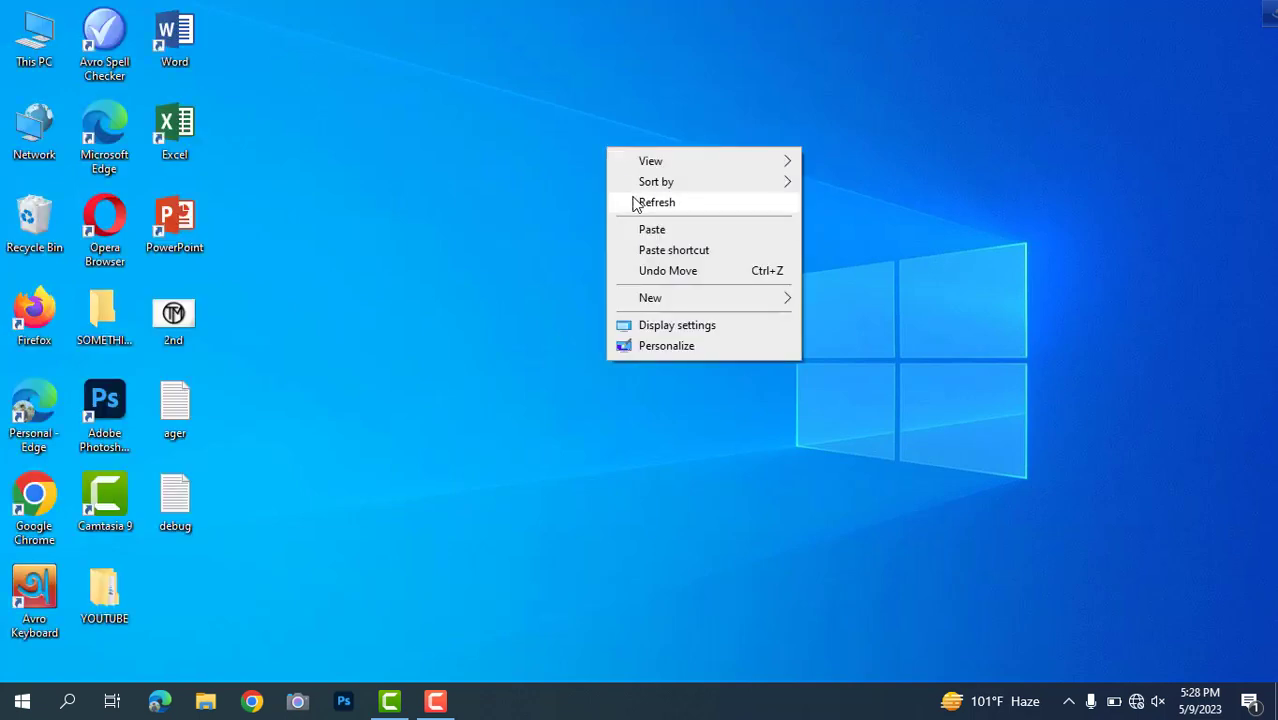
pyautogui.click(632, 199)
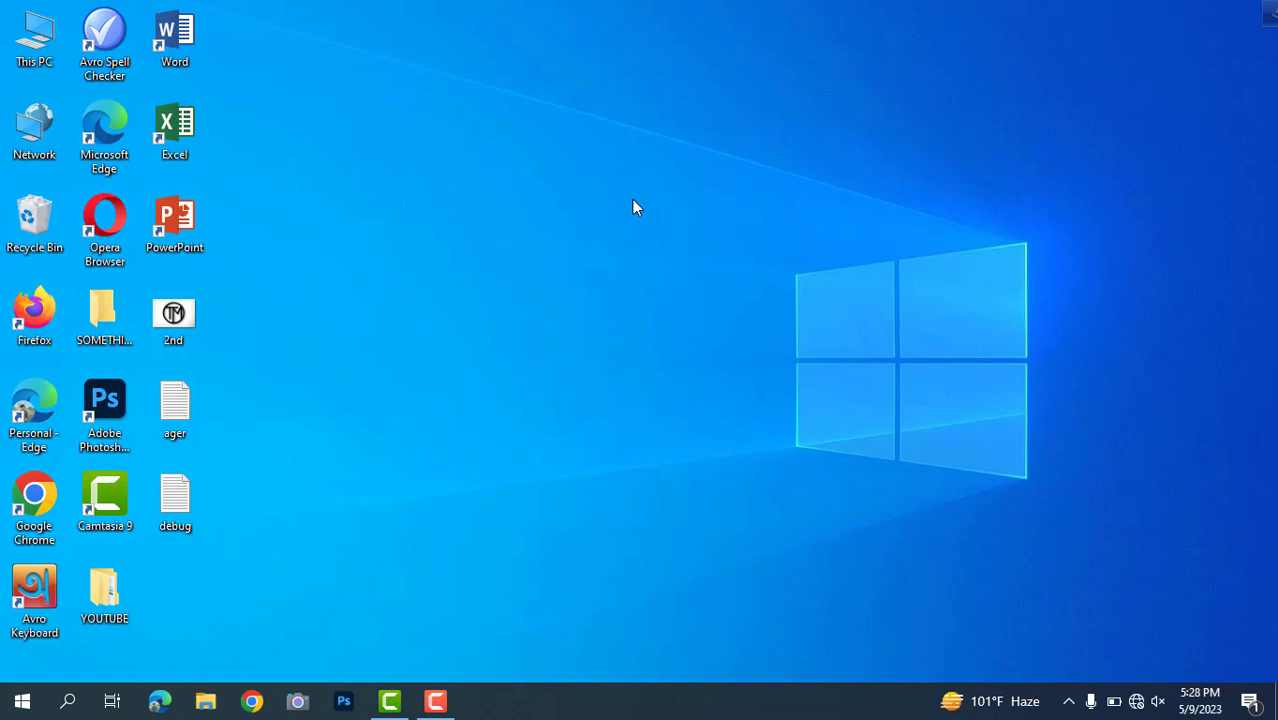
pyautogui.rightClick(634, 207)
pyautogui.click(670, 250)
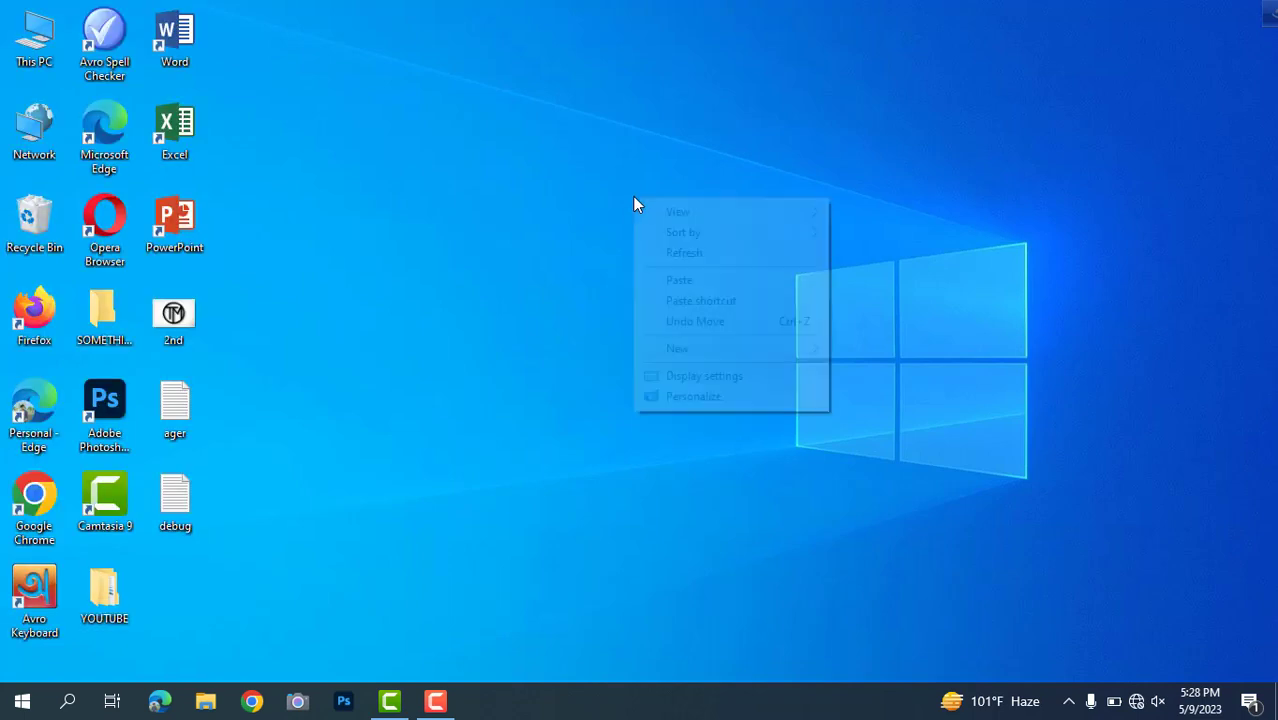
pyautogui.click(670, 256)
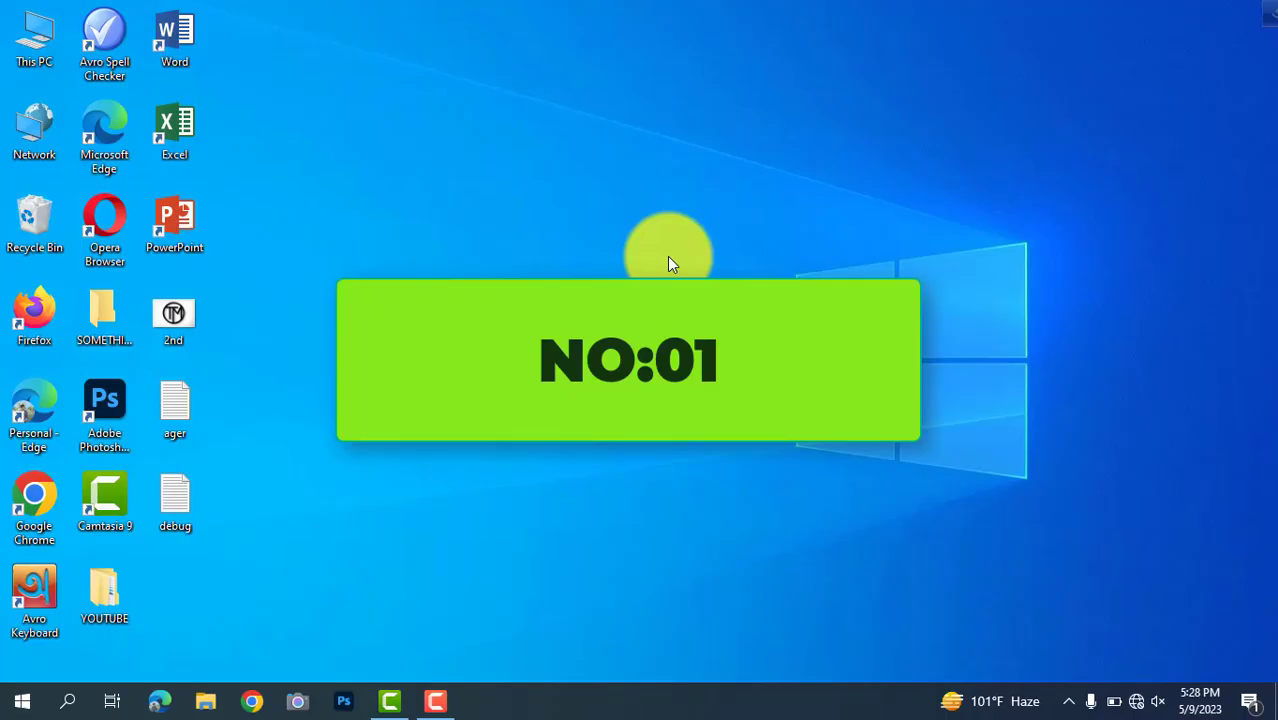
pyautogui.rightClick(651, 242)
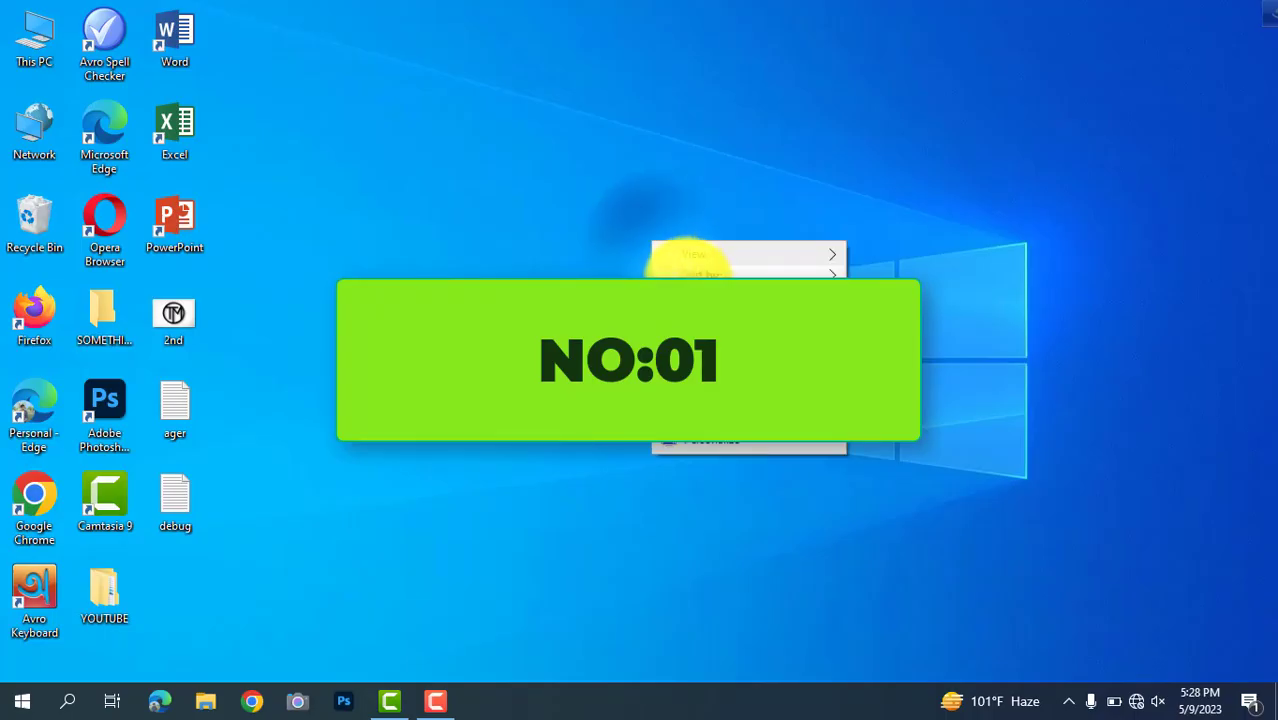
pyautogui.click(685, 286)
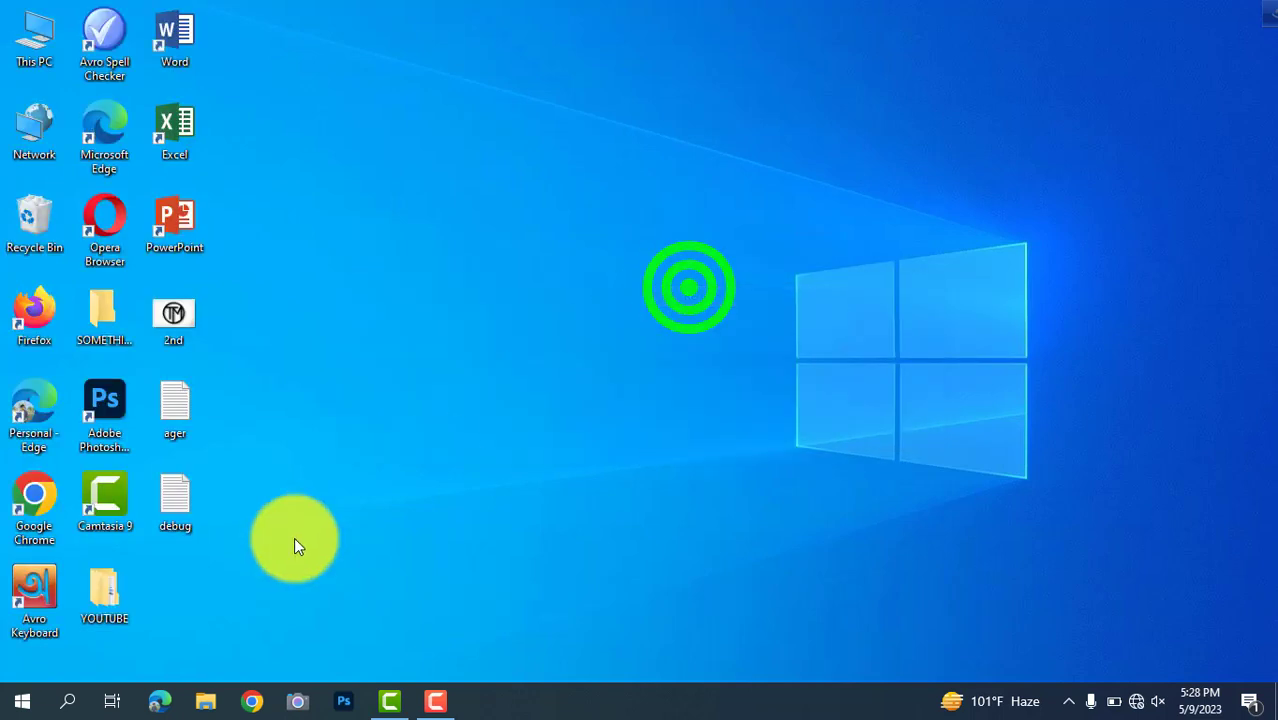
# Find and open Character Map, and move its window clear of the desktop icons
pyautogui.click(57, 708)
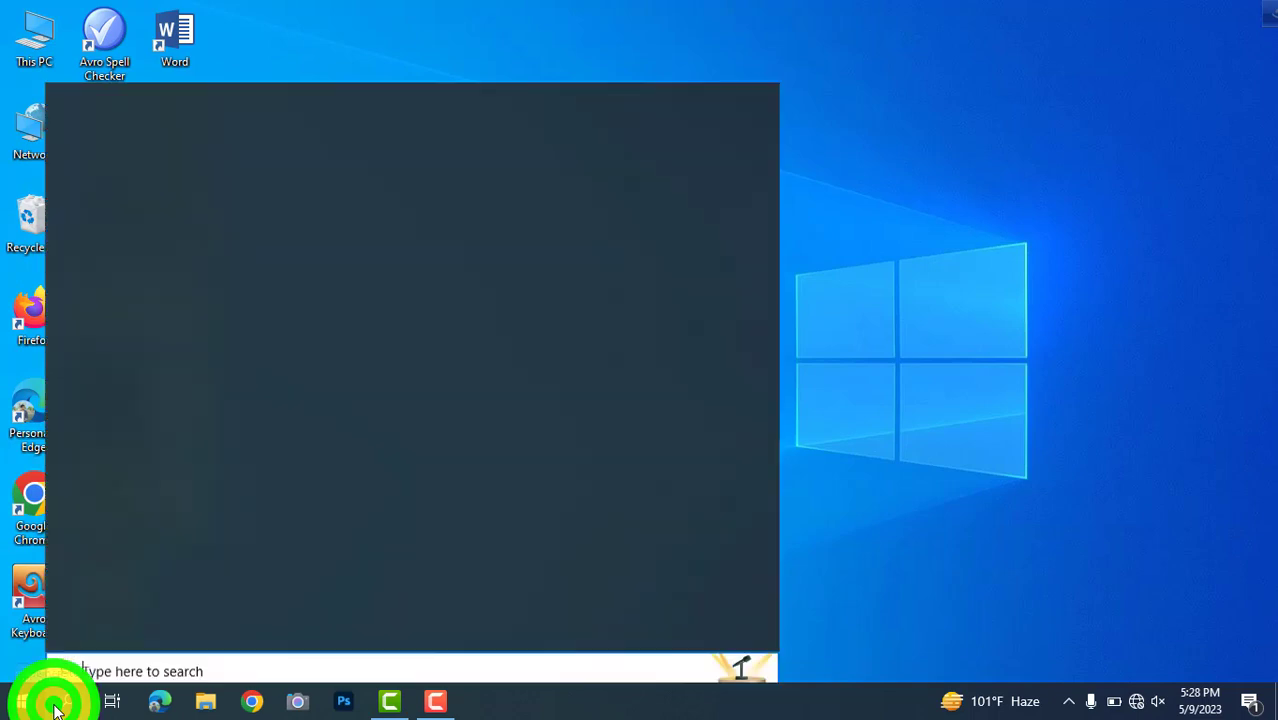
pyautogui.write('cha')
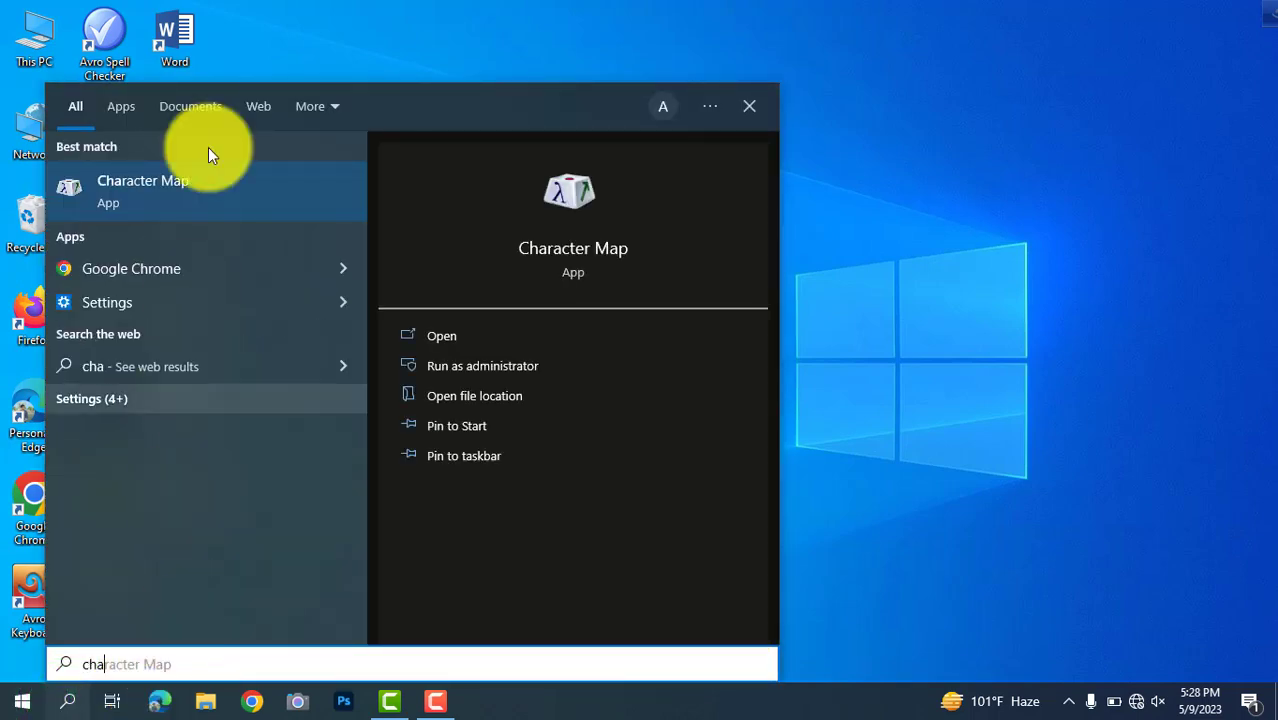
pyautogui.click(195, 180)
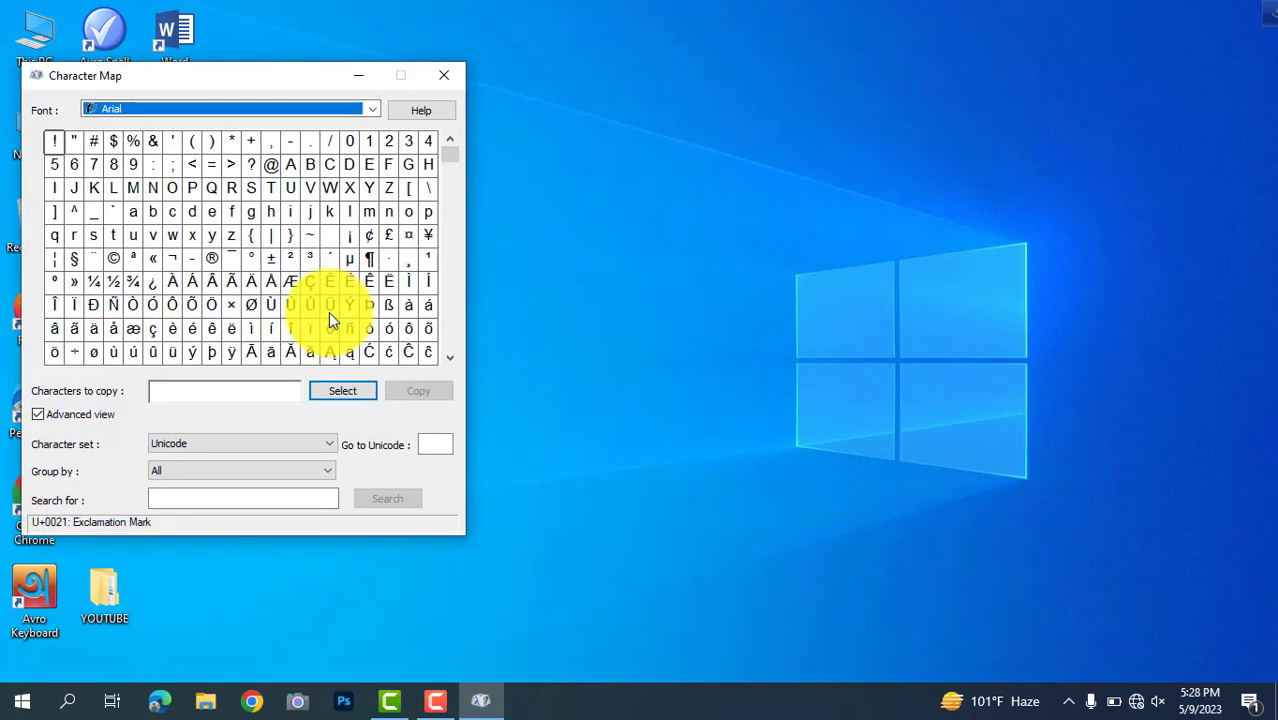
pyautogui.moveTo(248, 83); pyautogui.dragTo(934, 69)
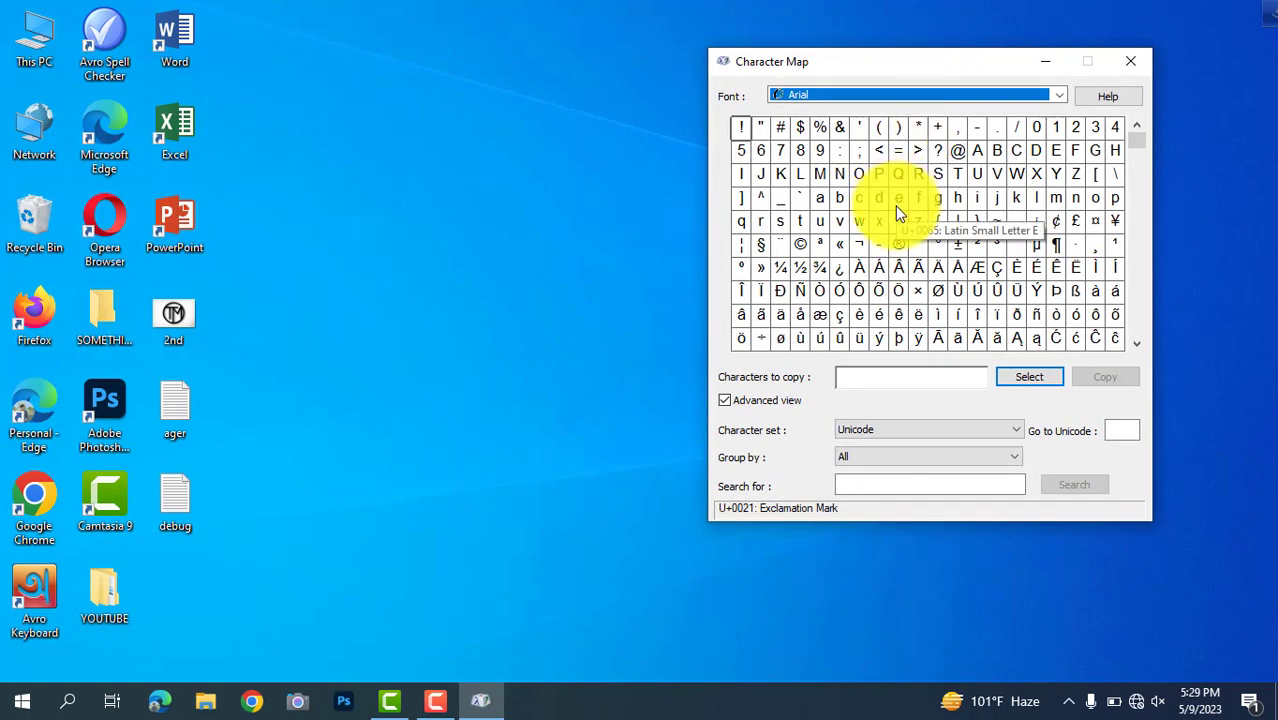
# Try the Berlin Sans FB font in the character grid and switch back to Arial
pyautogui.click(1140, 147)
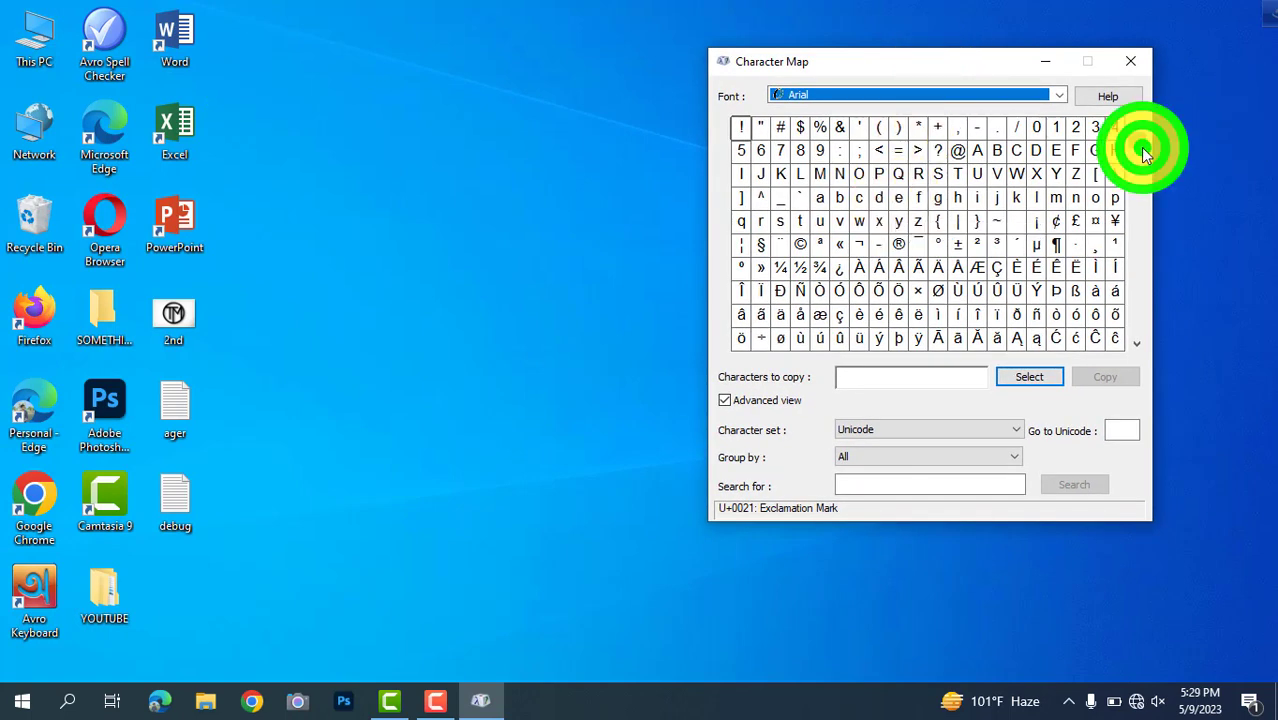
pyautogui.moveTo(1147, 163); pyautogui.dragTo(1071, 153)
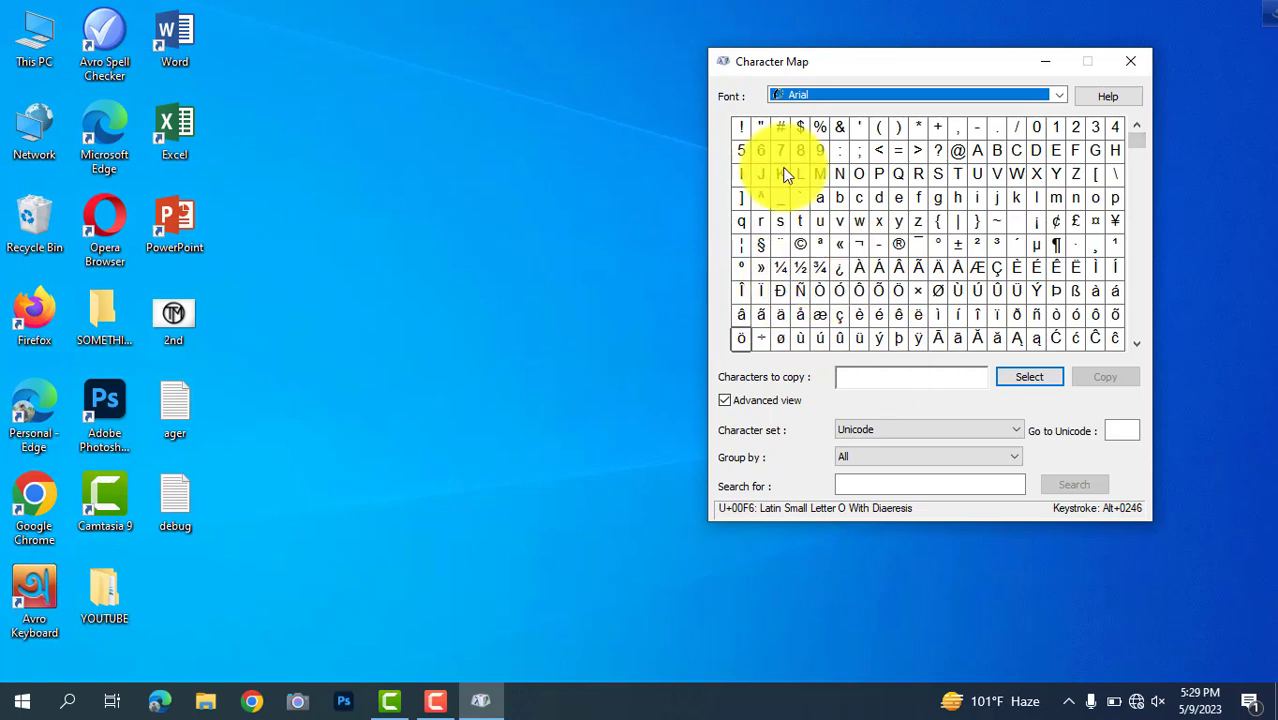
pyautogui.click(1059, 94)
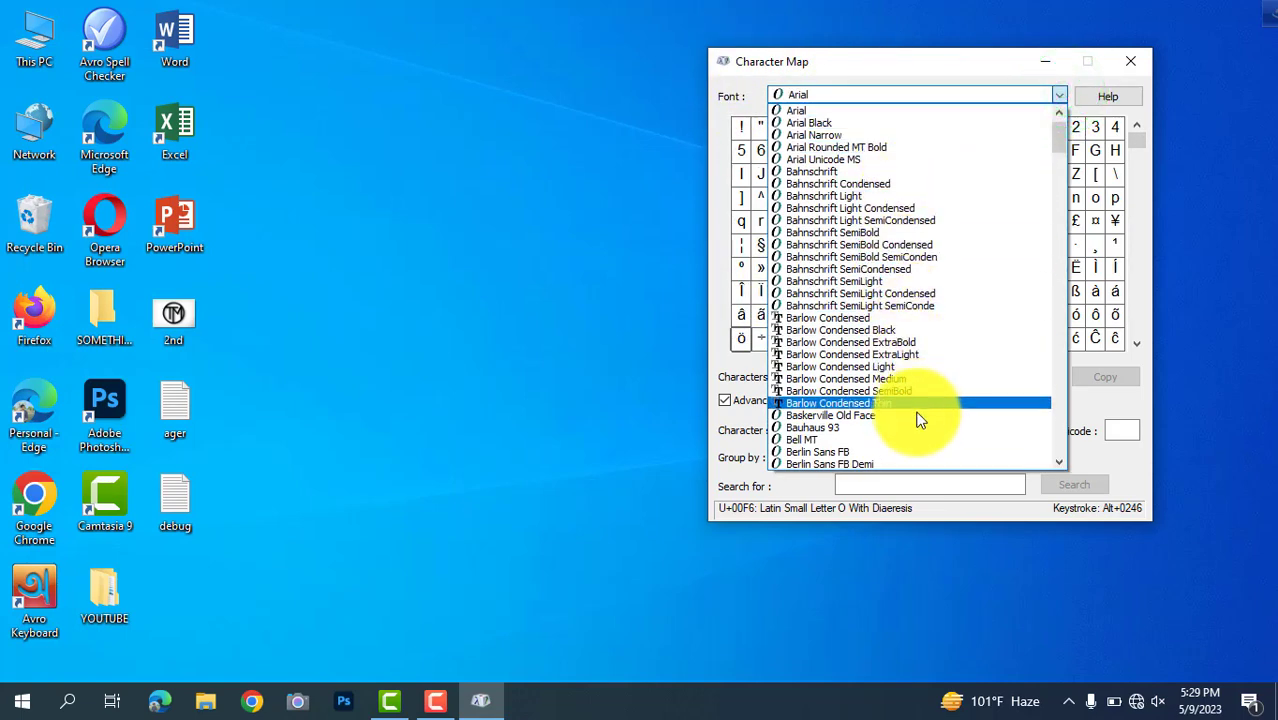
pyautogui.scroll(-2, 916, 420)
pyautogui.click(866, 379)
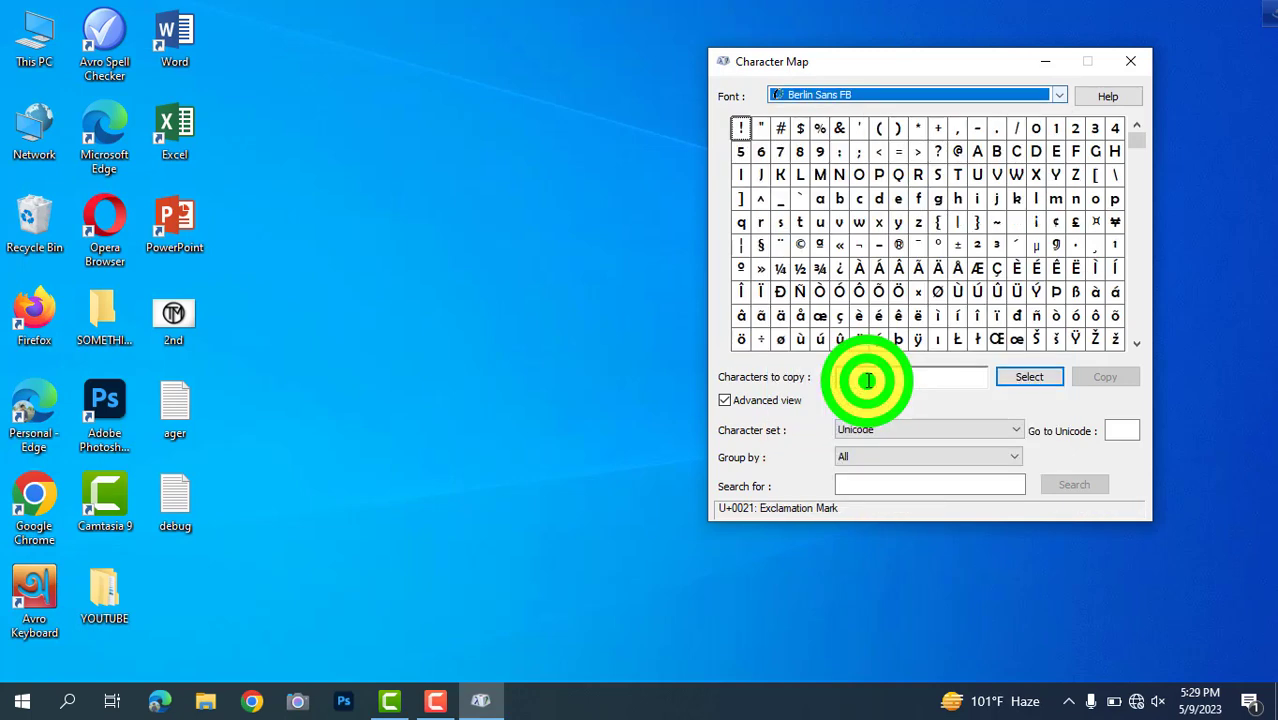
pyautogui.click(1054, 104)
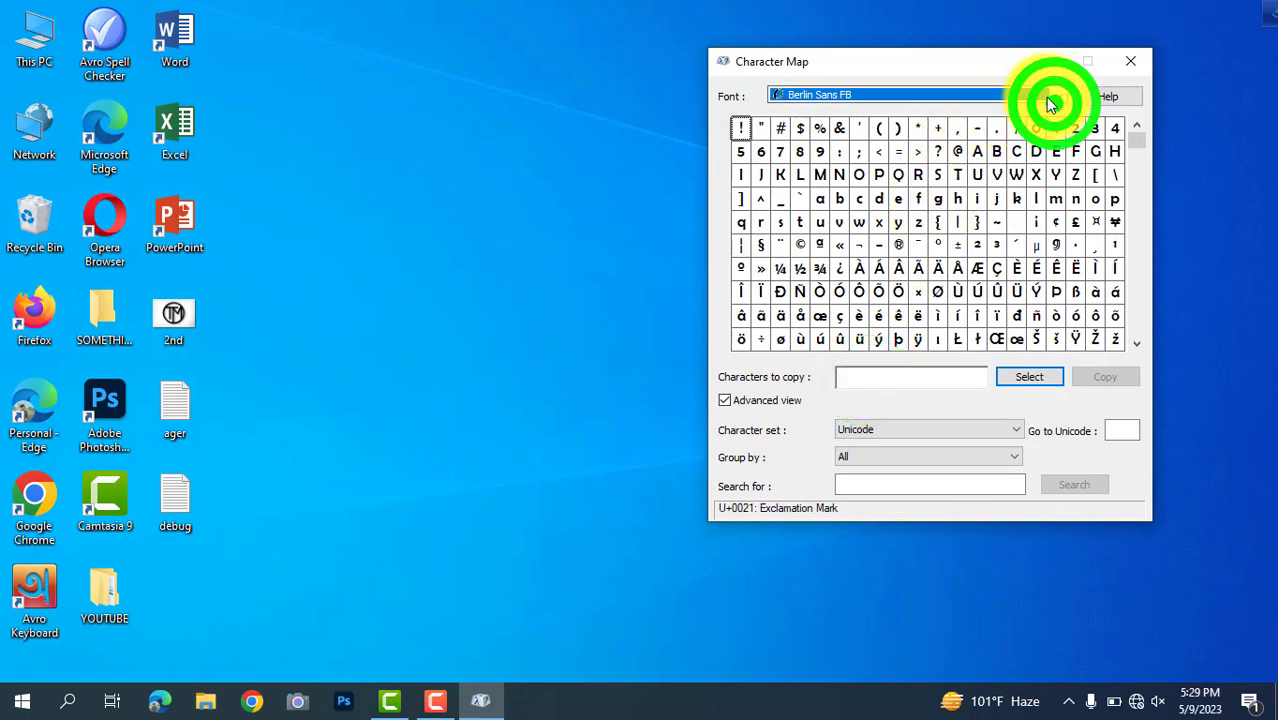
pyautogui.scroll(7, 858, 155)
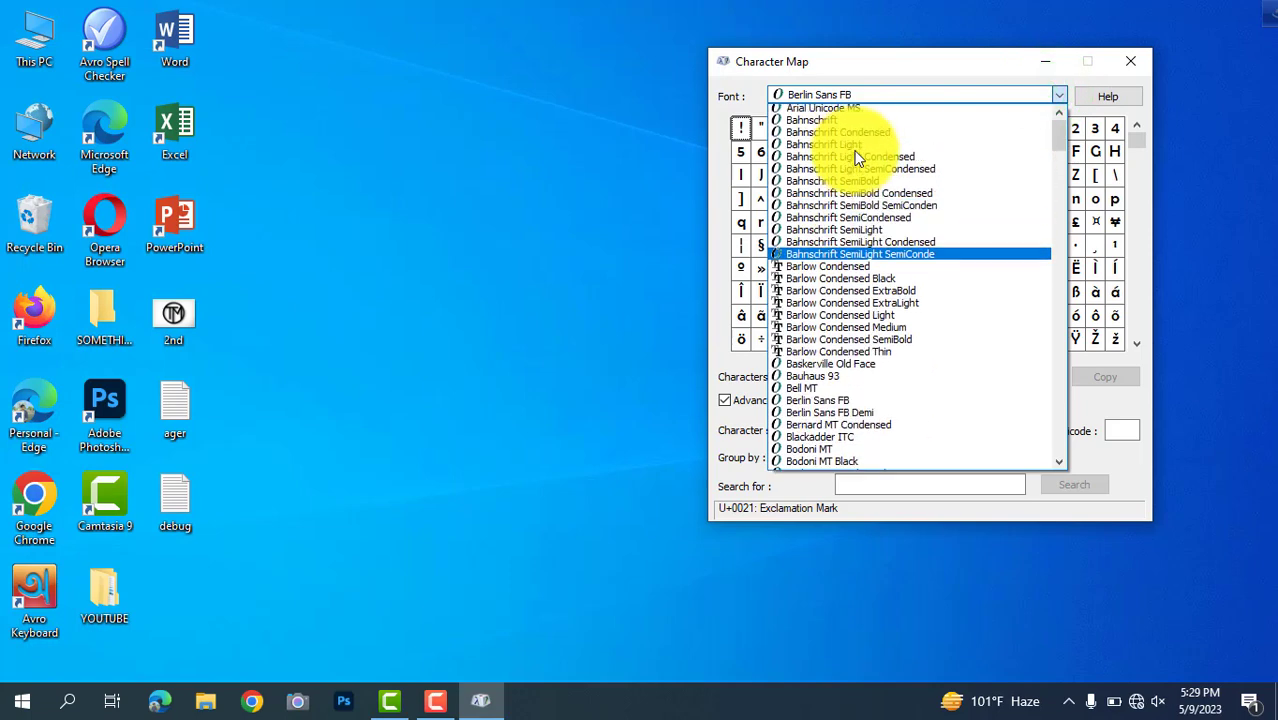
pyautogui.click(851, 136)
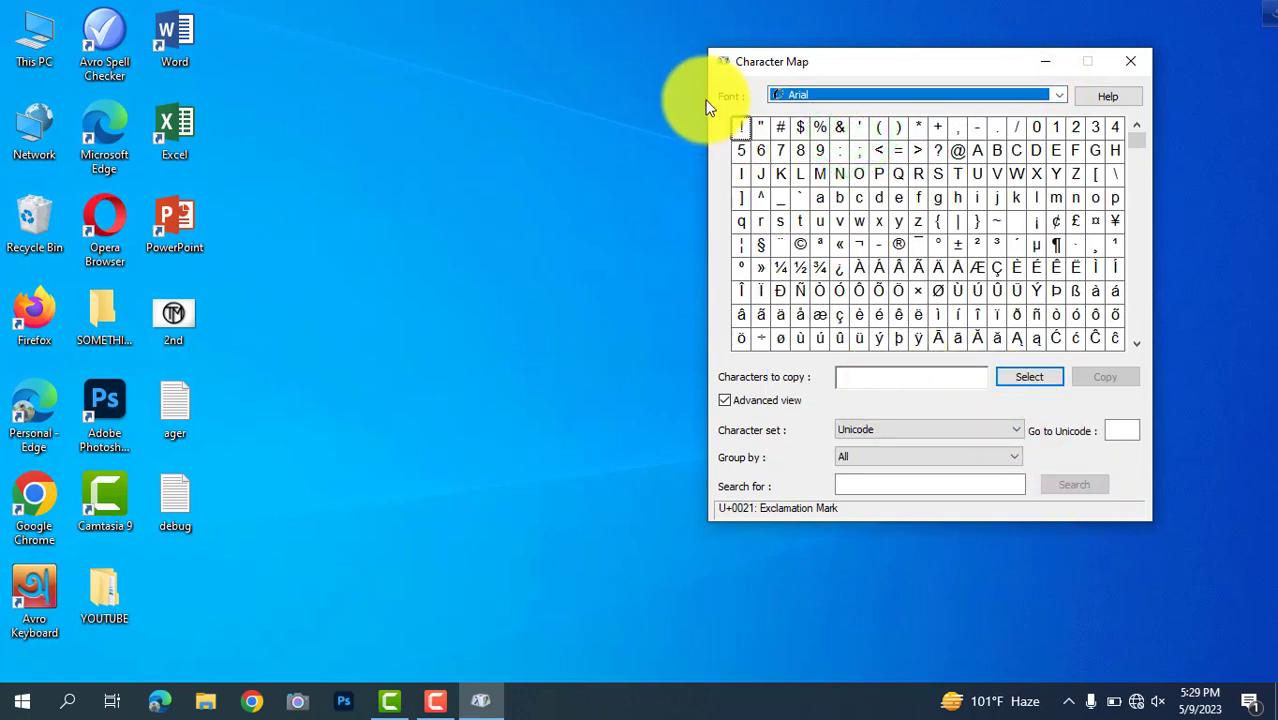
# Enlarge the less-than sign in the Arial character grid to preview it
pyautogui.click(875, 151)
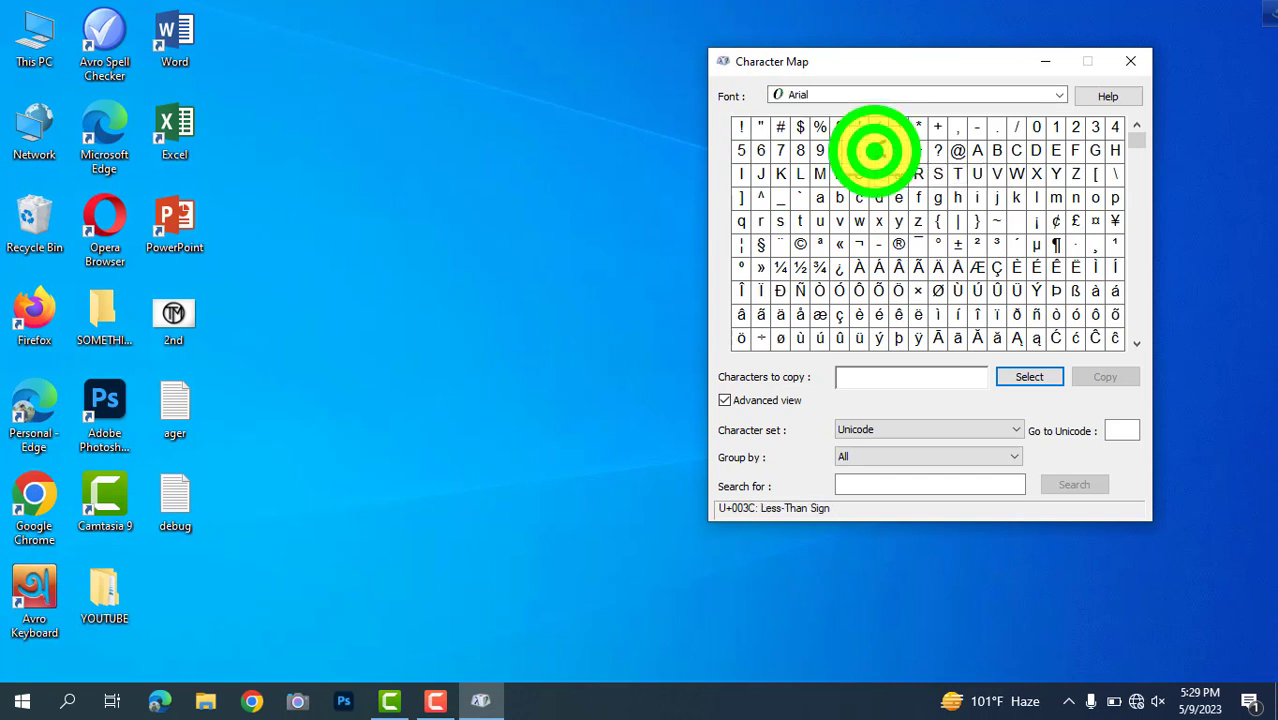
pyautogui.click(655, 146)
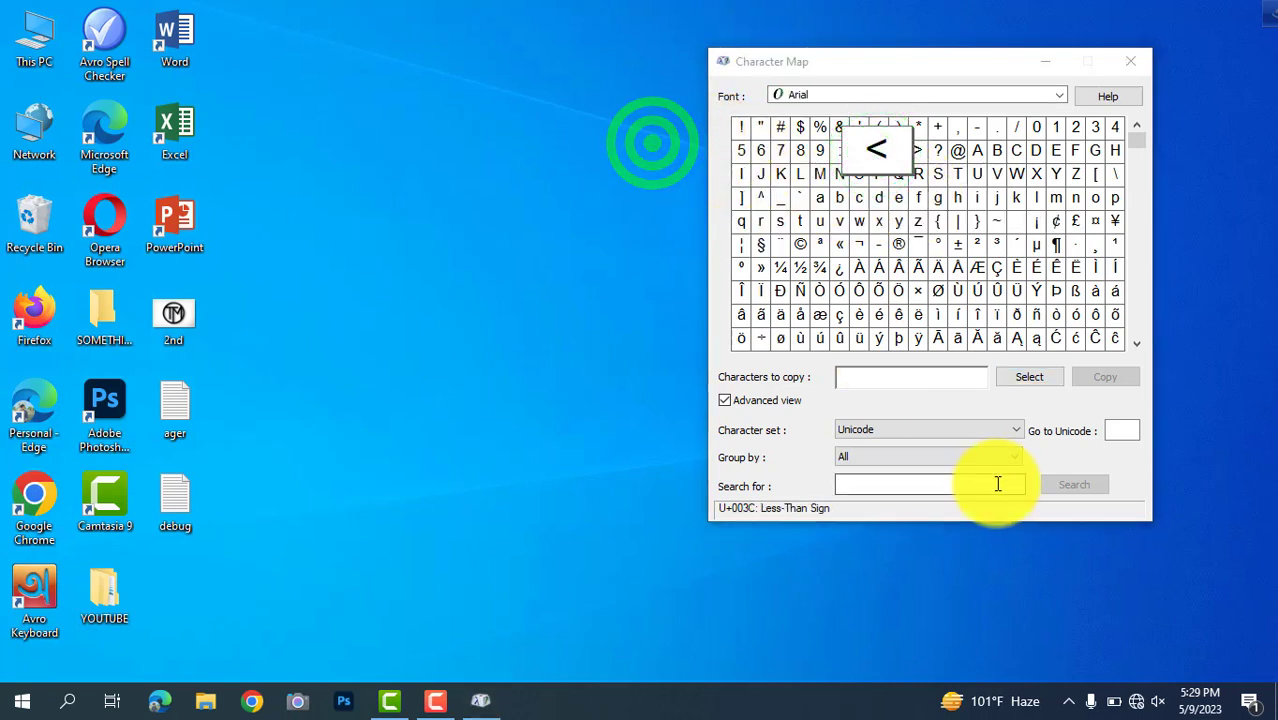
pyautogui.click(908, 484)
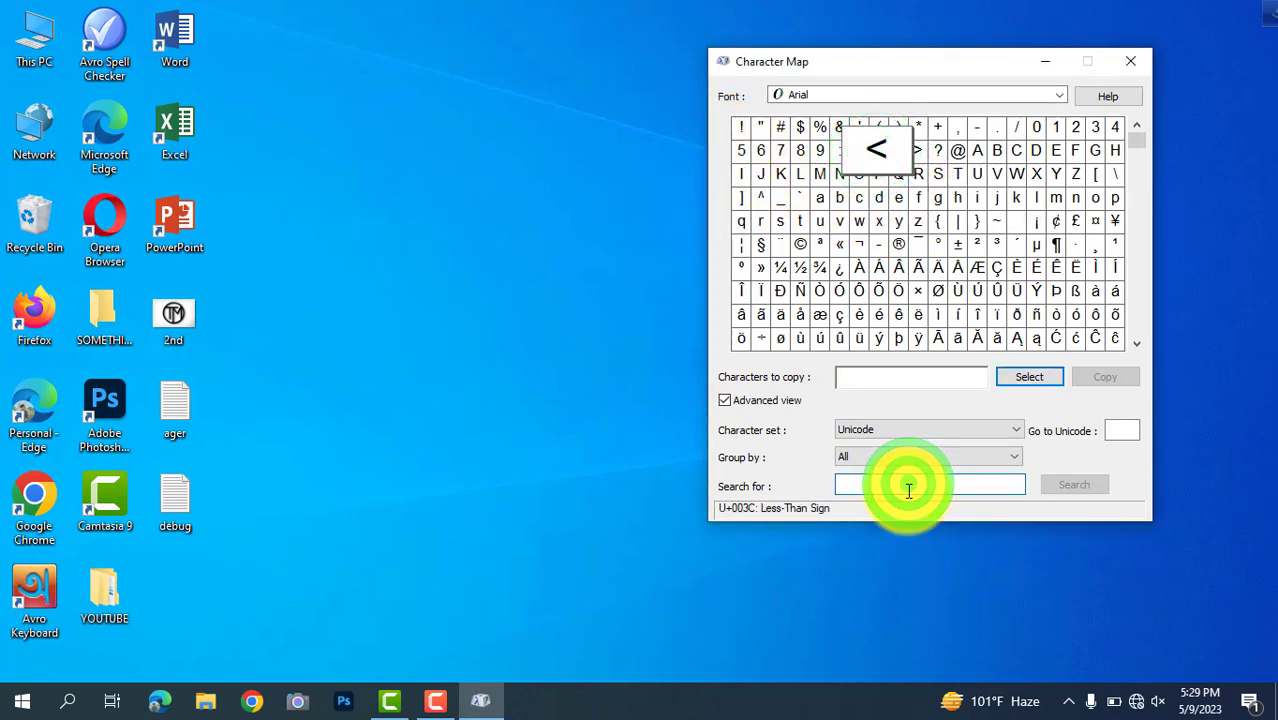
# Add the dollar sign to the characters to copy and copy it to the clipboard
pyautogui.click(796, 127)
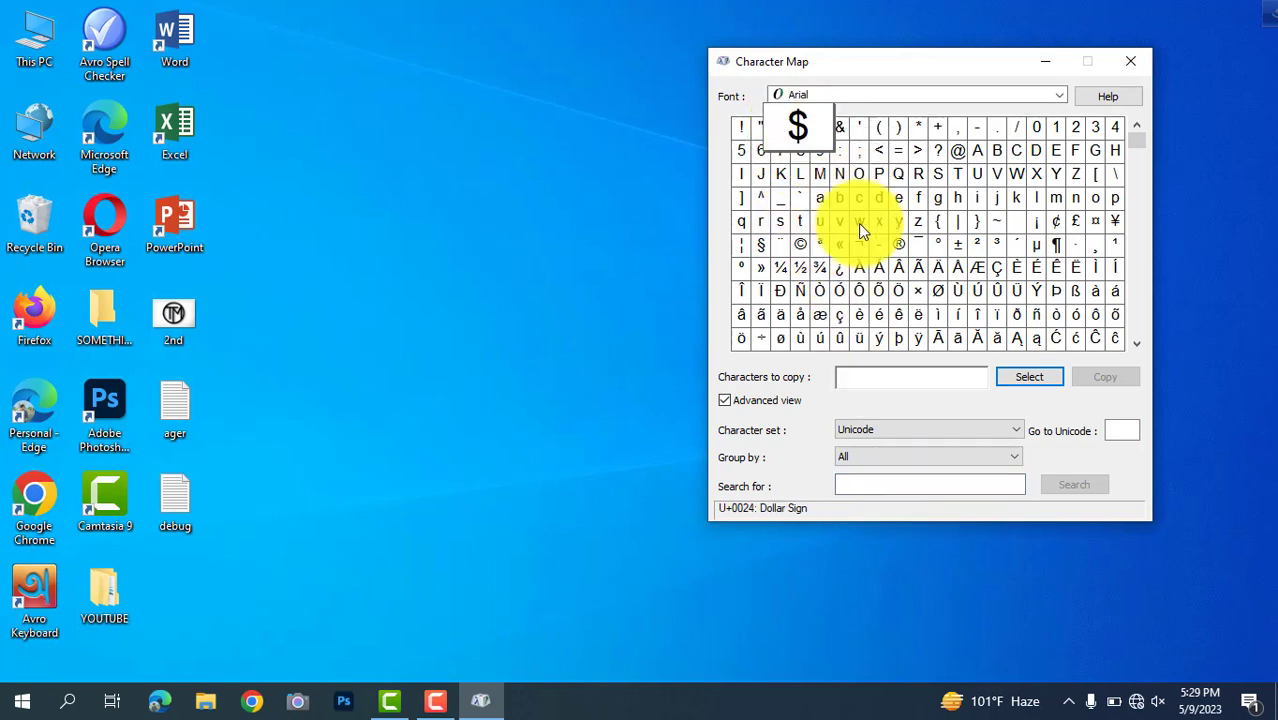
pyautogui.click(801, 122)
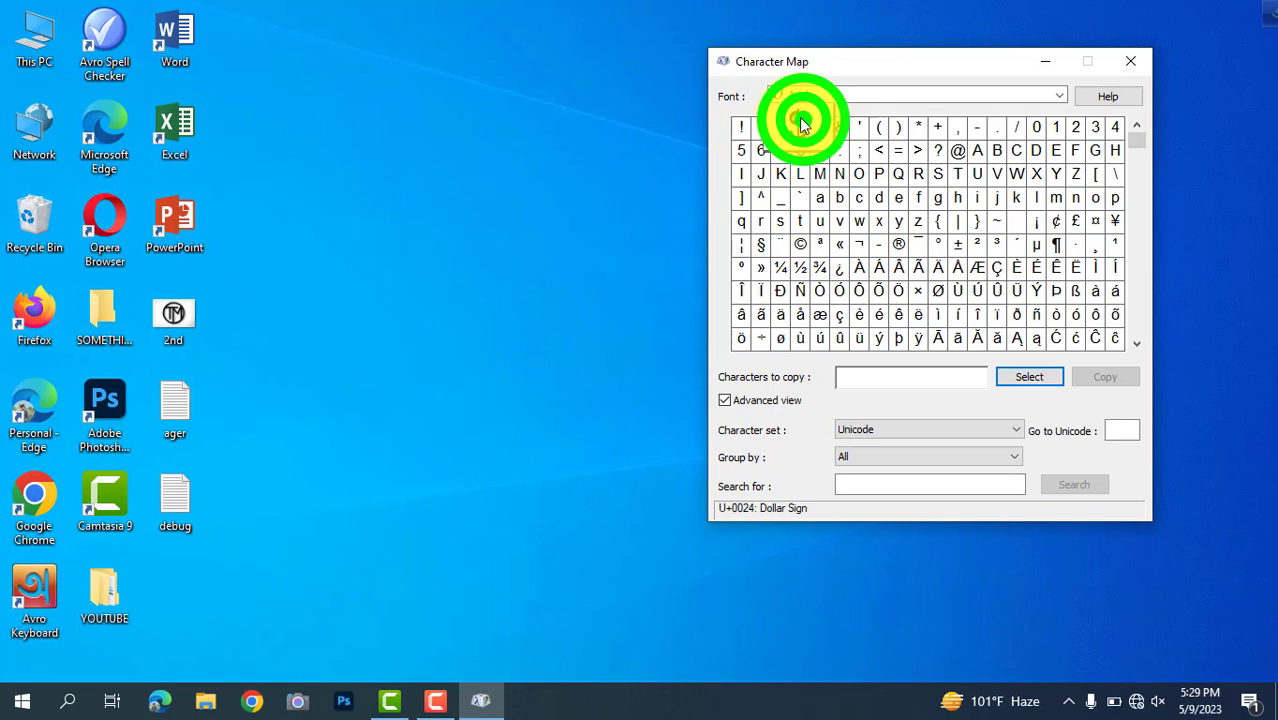
pyautogui.click(1016, 378)
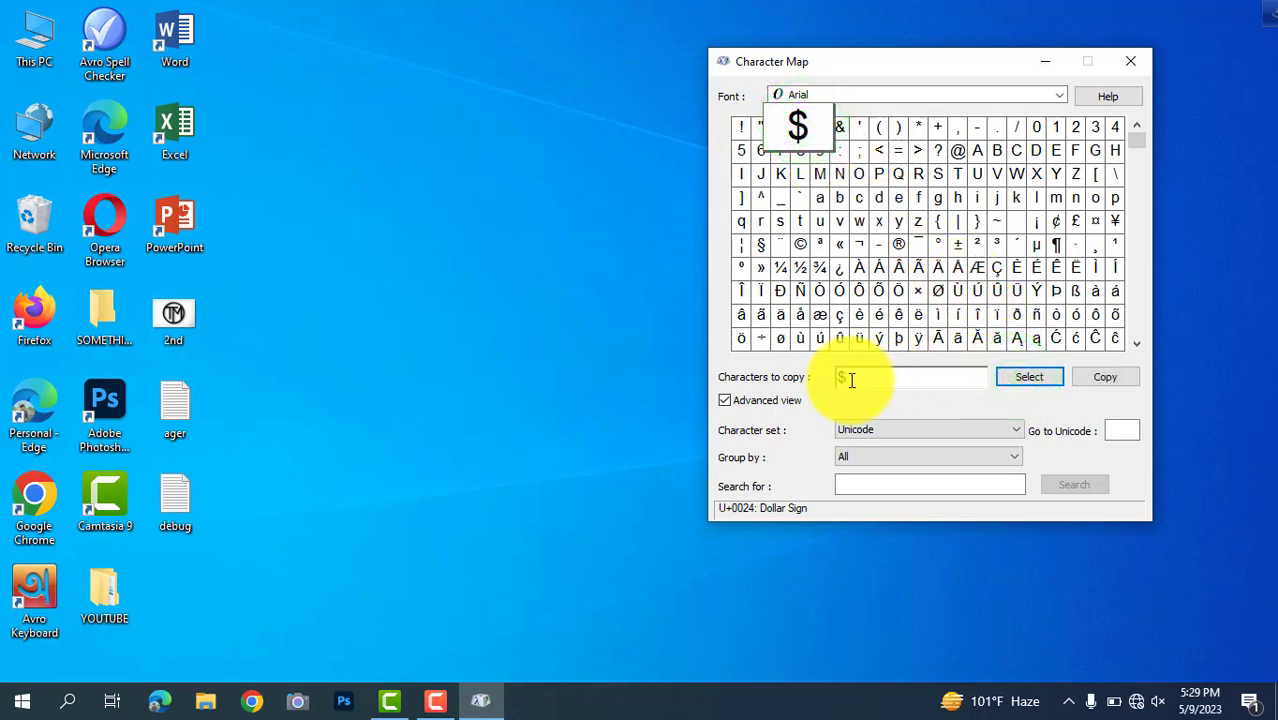
pyautogui.click(1122, 380)
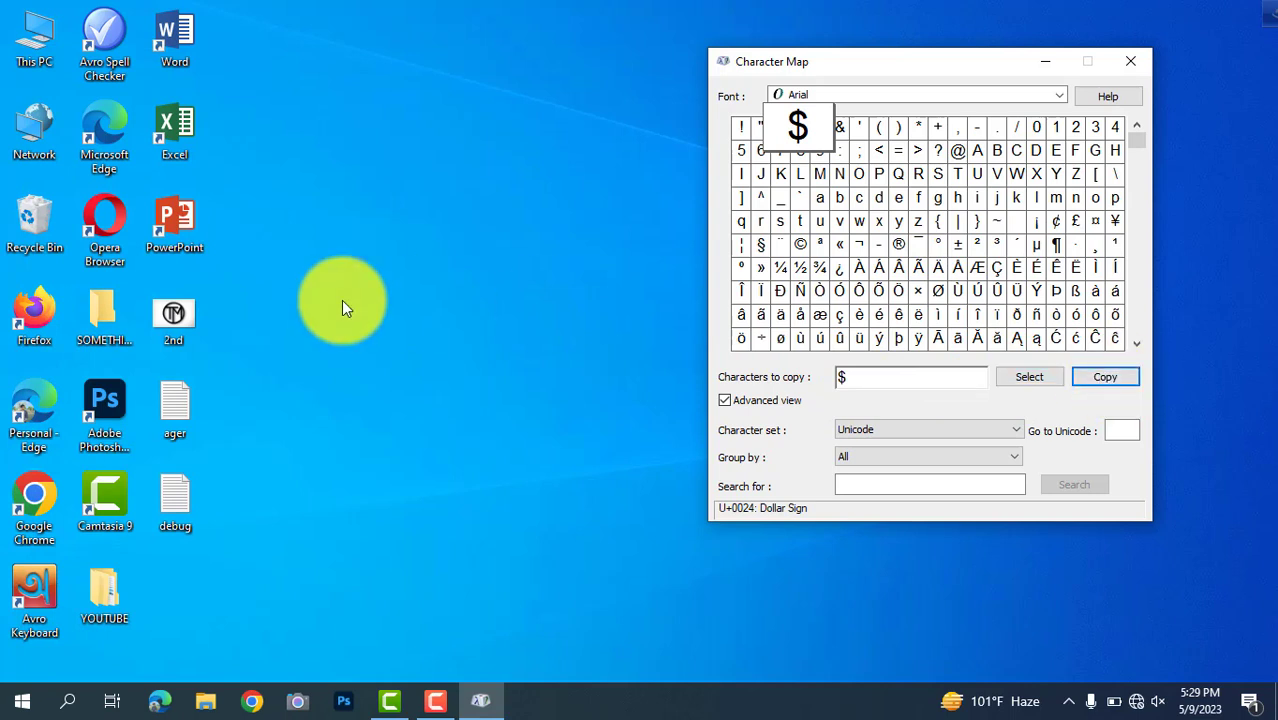
pyautogui.rightClick(341, 300)
pyautogui.click(315, 397)
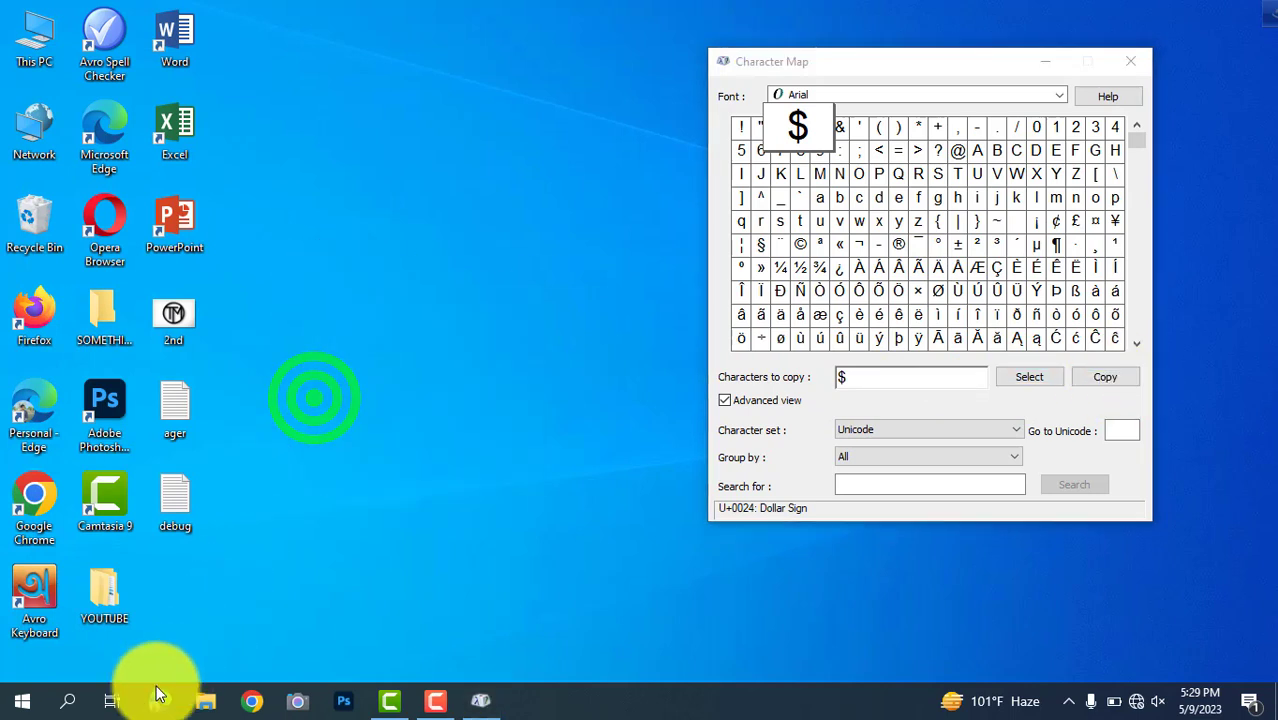
# Open Notepad and place its empty document window beside Character Map
pyautogui.click(68, 700)
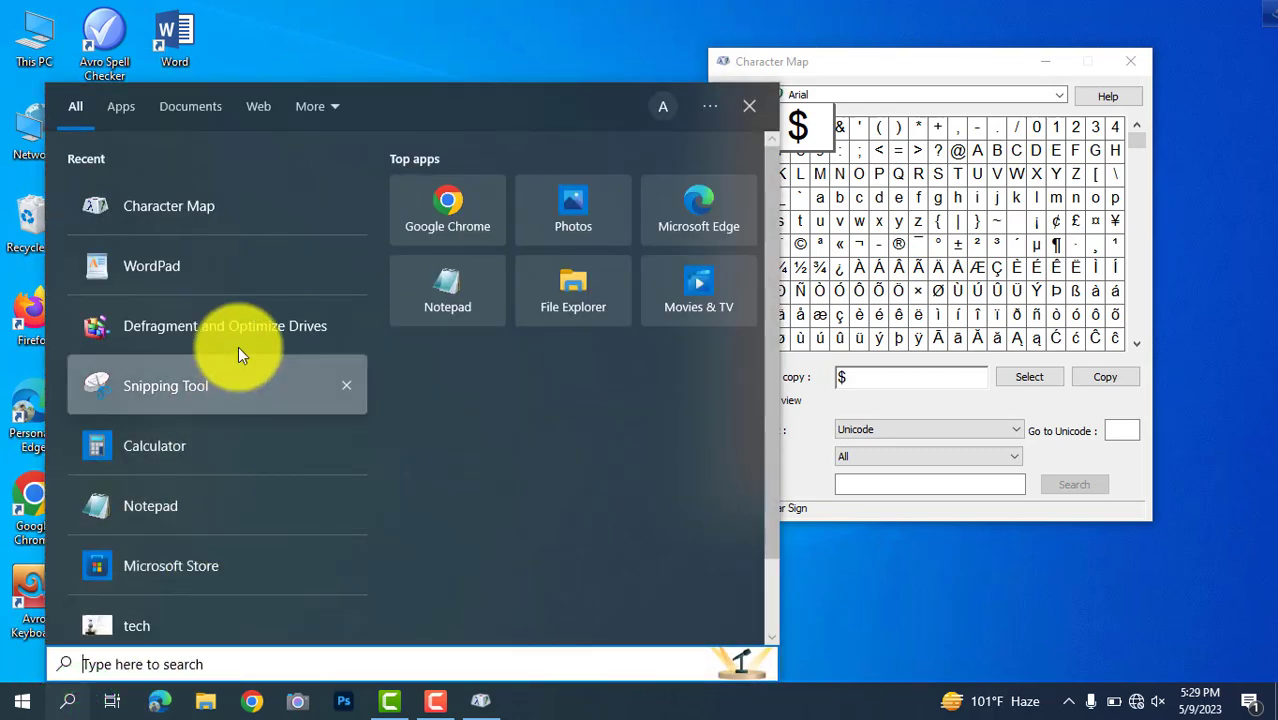
pyautogui.write('no')
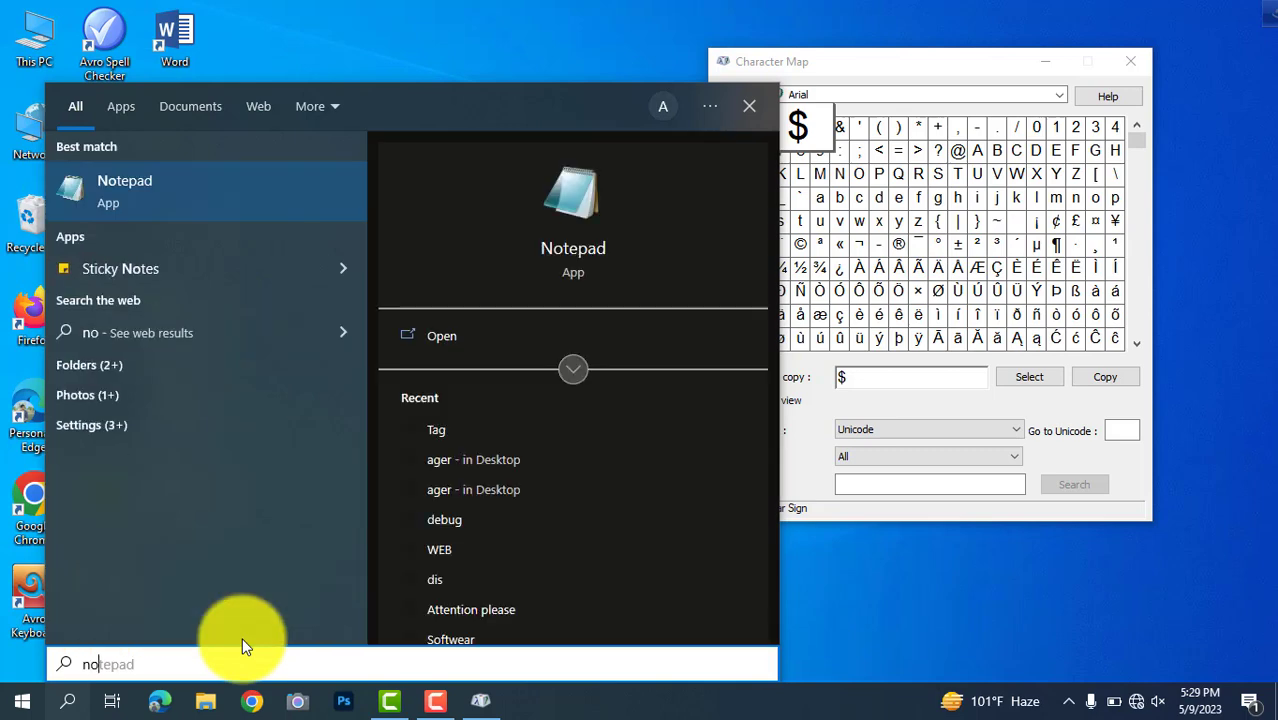
pyautogui.click(160, 198)
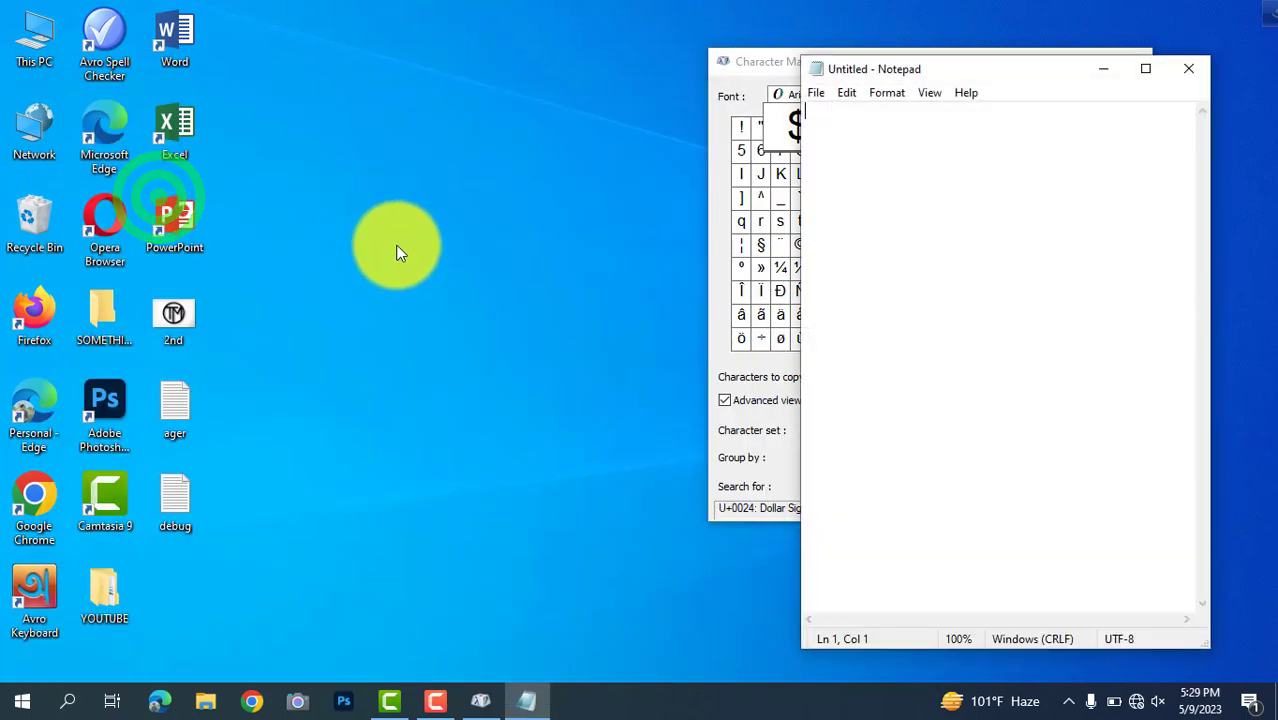
pyautogui.moveTo(1047, 68); pyautogui.dragTo(481, 66)
# Paste the copied dollar sign into the empty Notepad document and select it
pyautogui.click(433, 136)
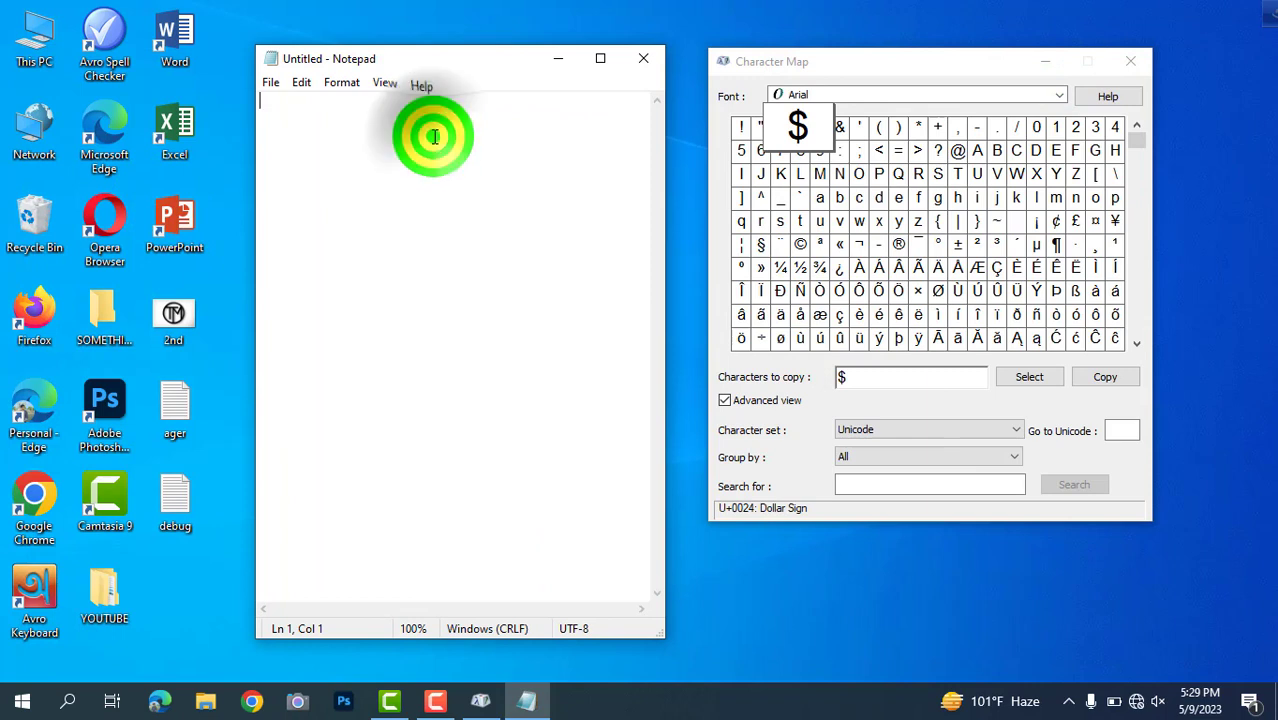
pyautogui.rightClick(433, 136)
pyautogui.click(450, 210)
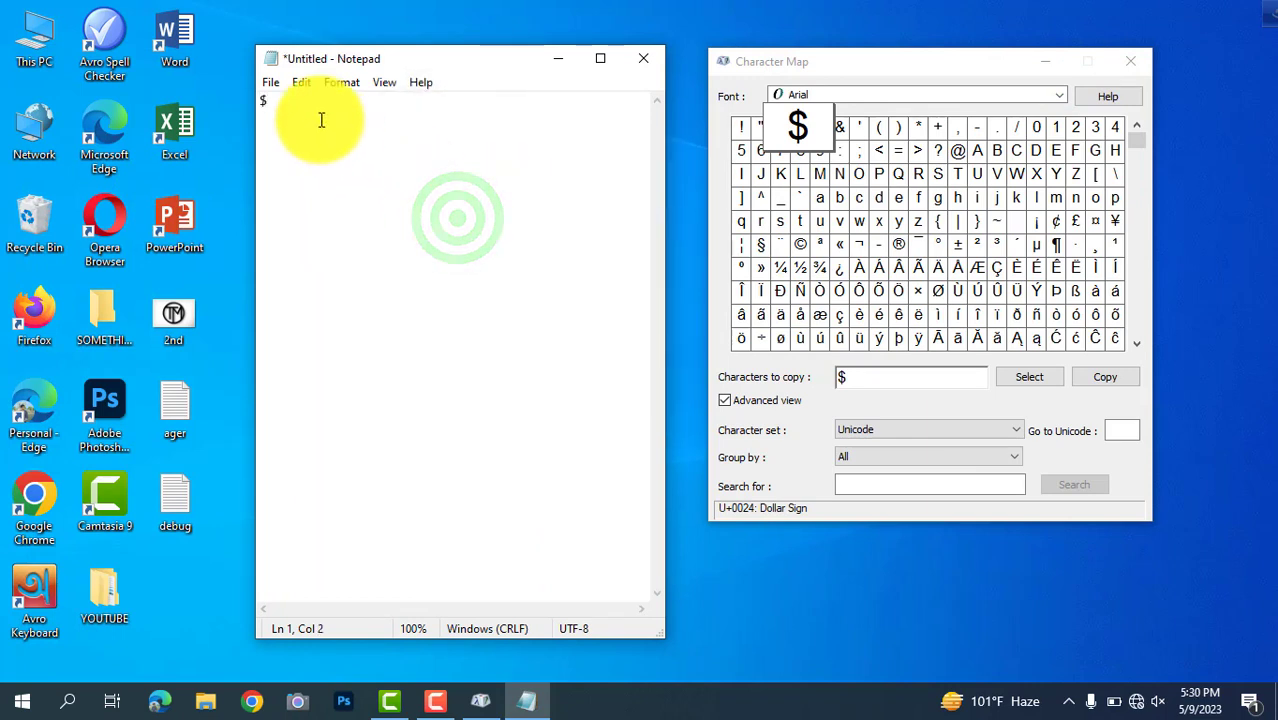
pyautogui.moveTo(285, 105); pyautogui.dragTo(243, 100)
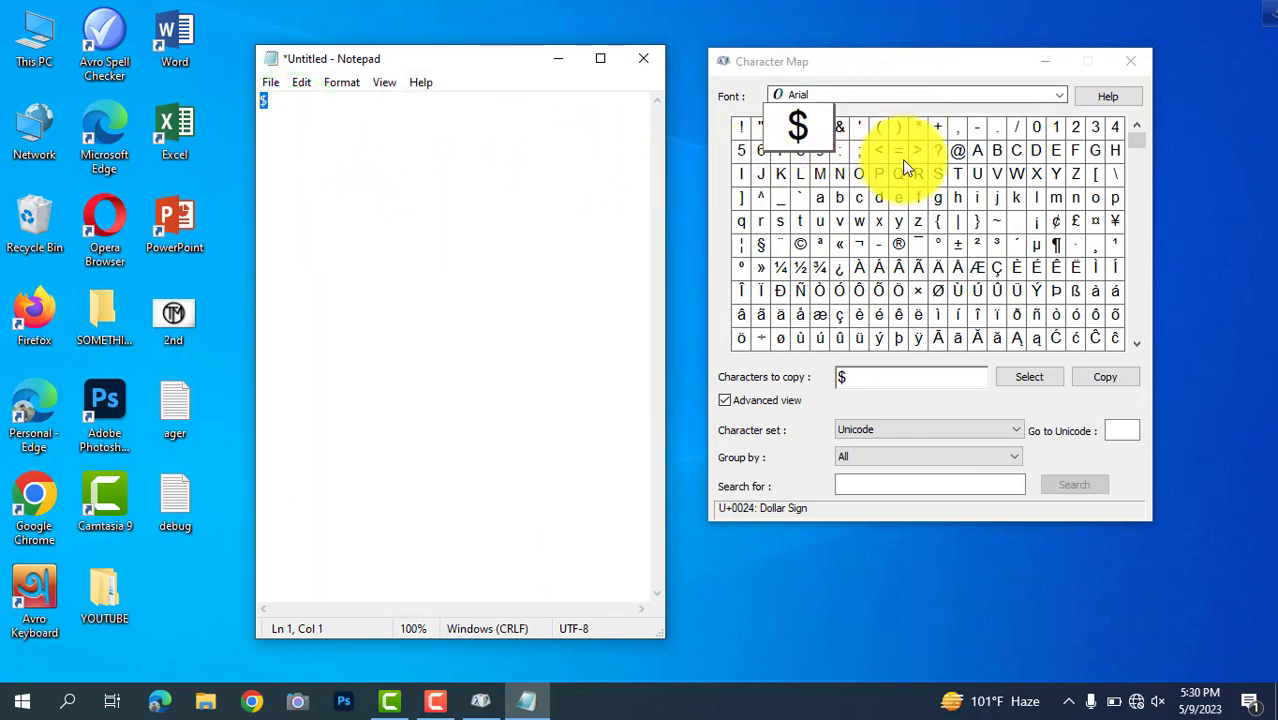
# Switch to Character Map and search the Arial characters for "Degree"
pyautogui.click(941, 484)
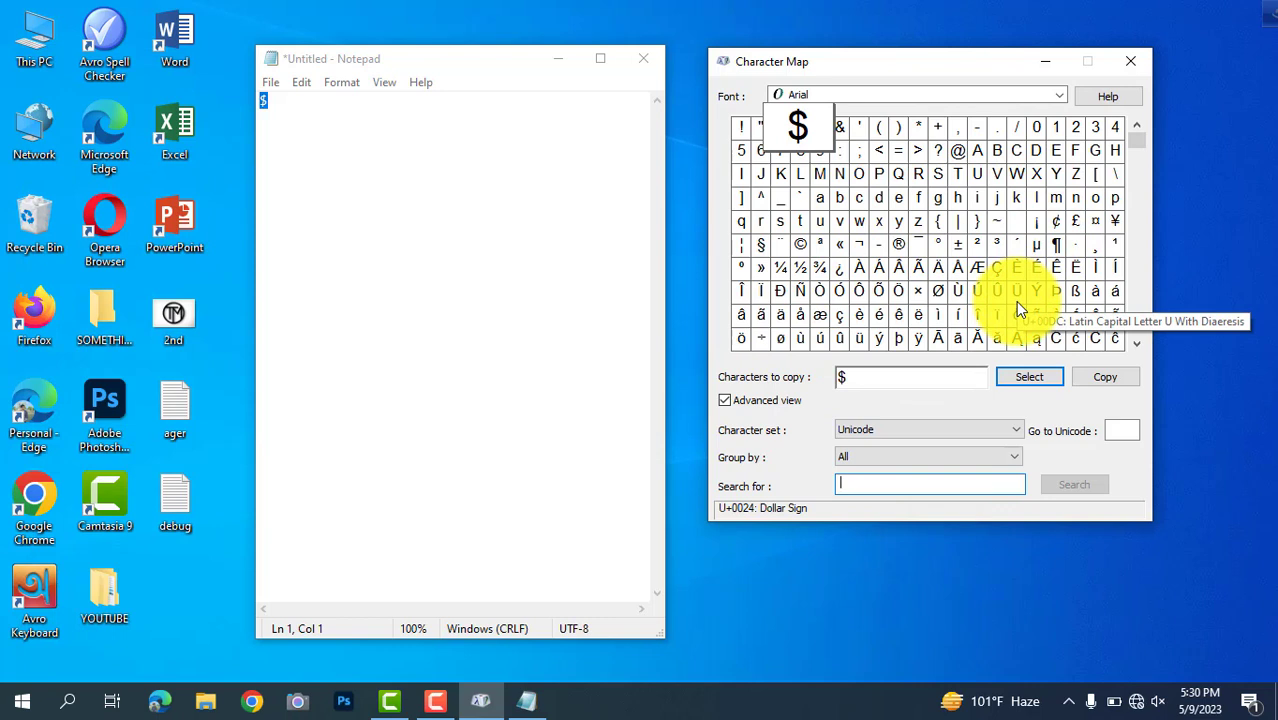
pyautogui.write('Degree')
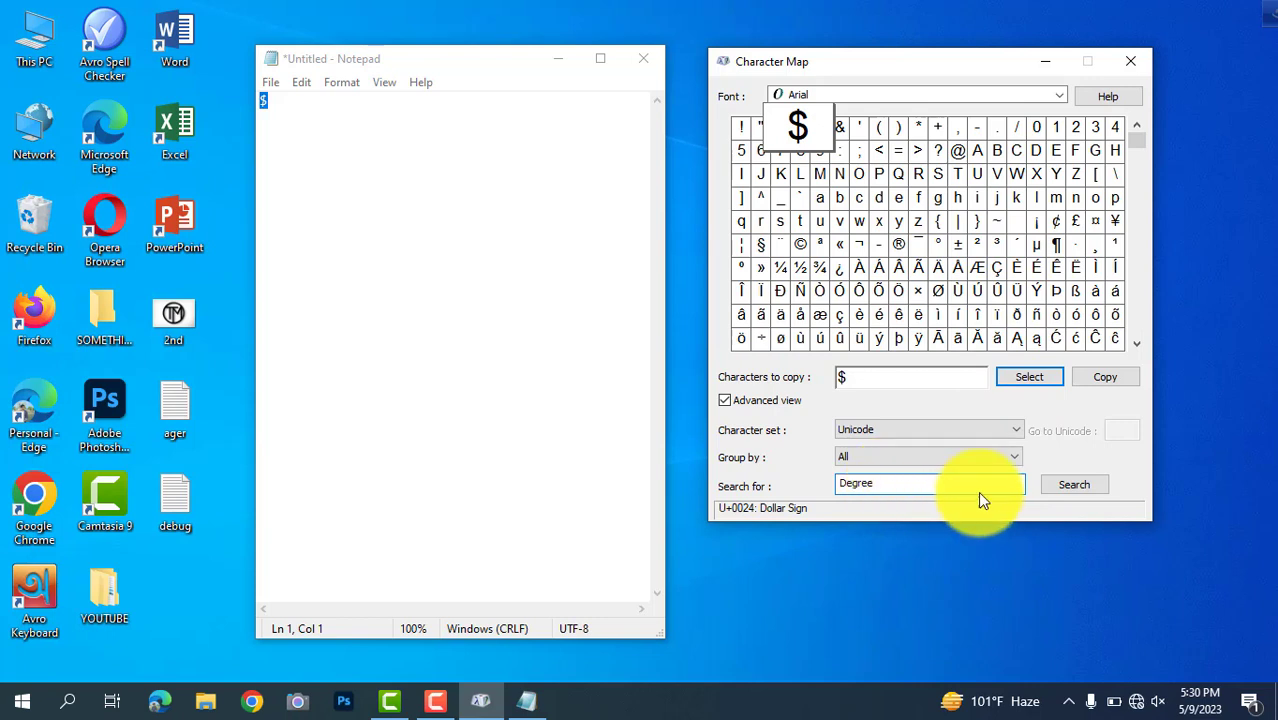
pyautogui.click(1073, 484)
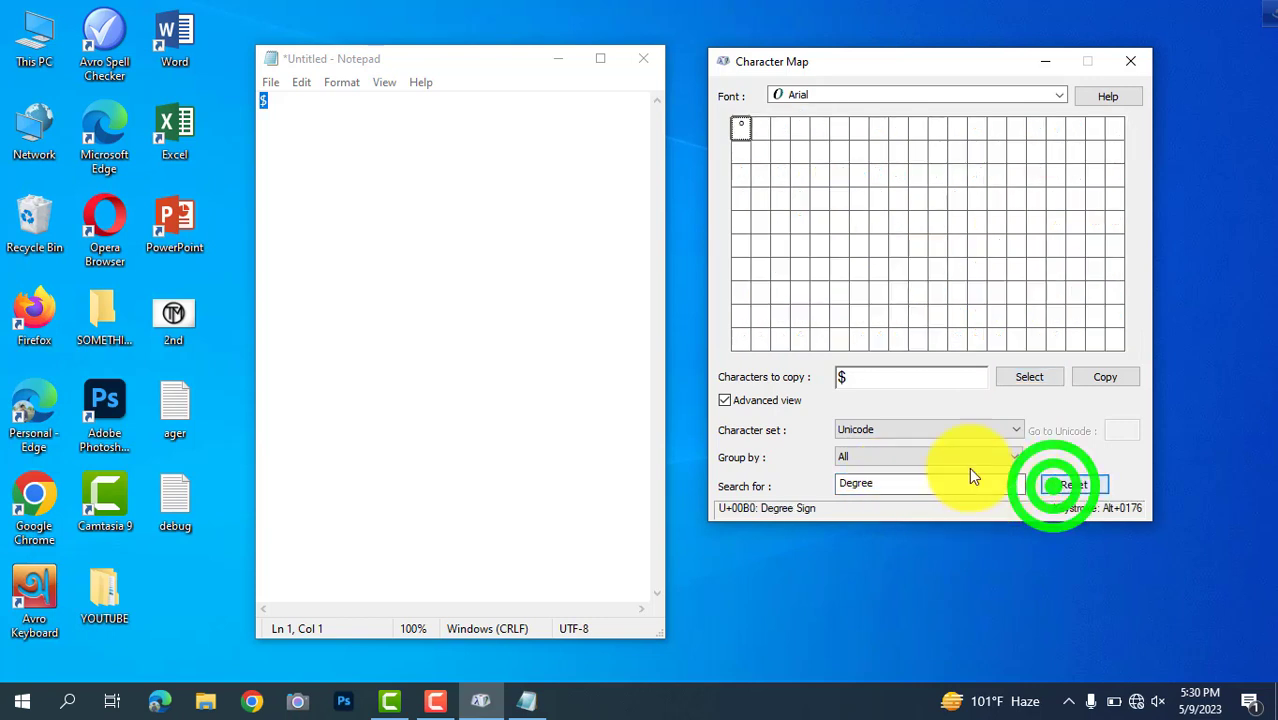
# Add the degree sign after the dollar sign in the characters to copy and copy both to the clipboard
pyautogui.click(743, 134)
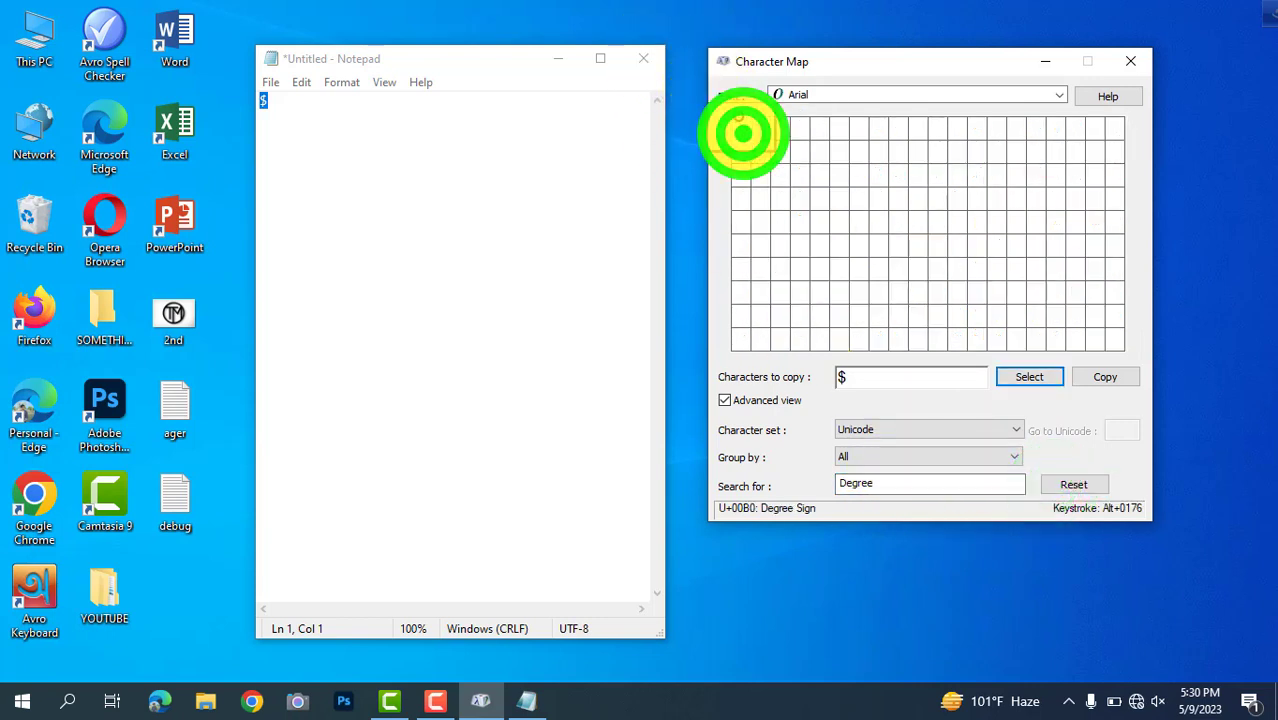
pyautogui.click(1016, 380)
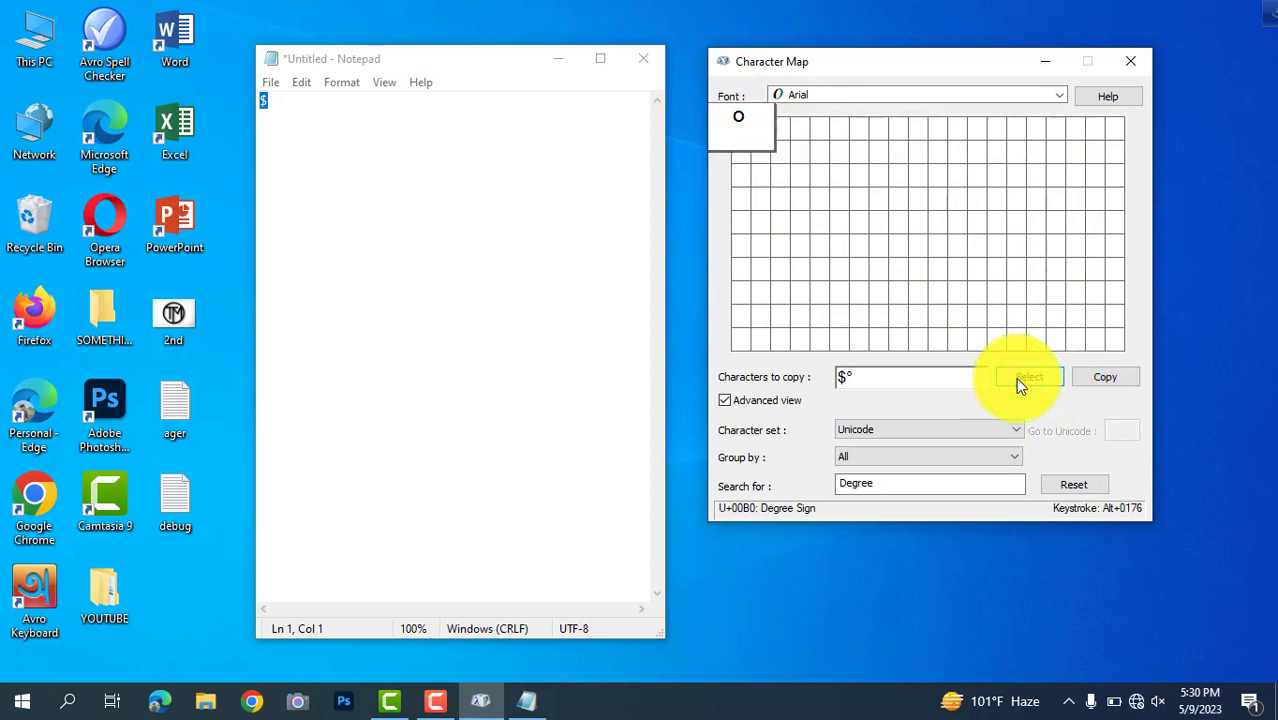
pyautogui.click(1105, 379)
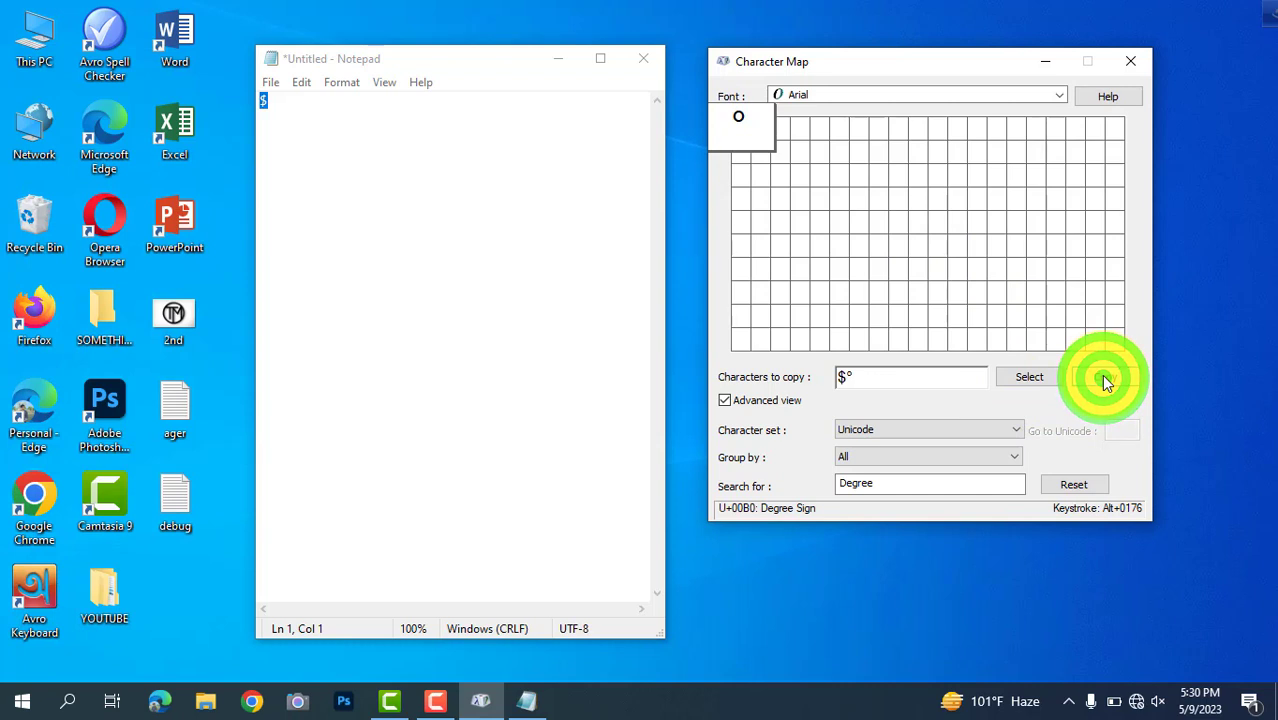
# Paste the copied dollar and degree signs after the existing dollar sign in the Notepad document
pyautogui.click(391, 103)
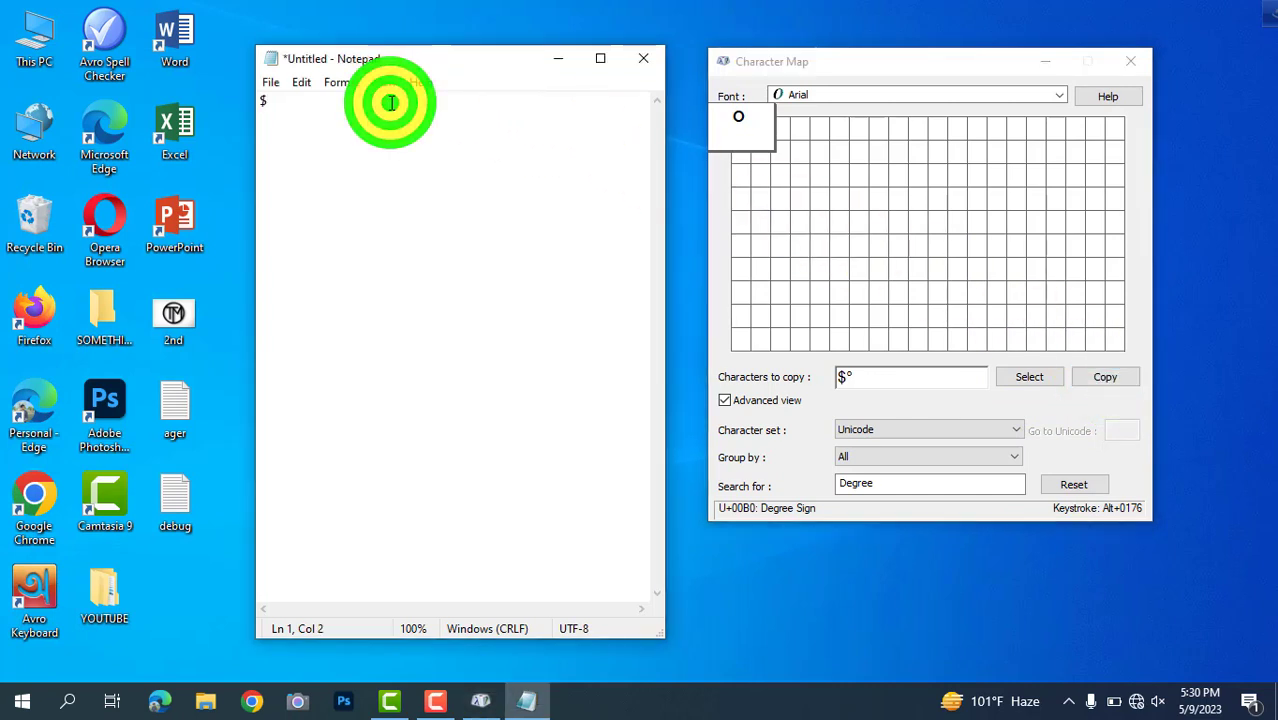
pyautogui.hotkey('ctrl', 'v')
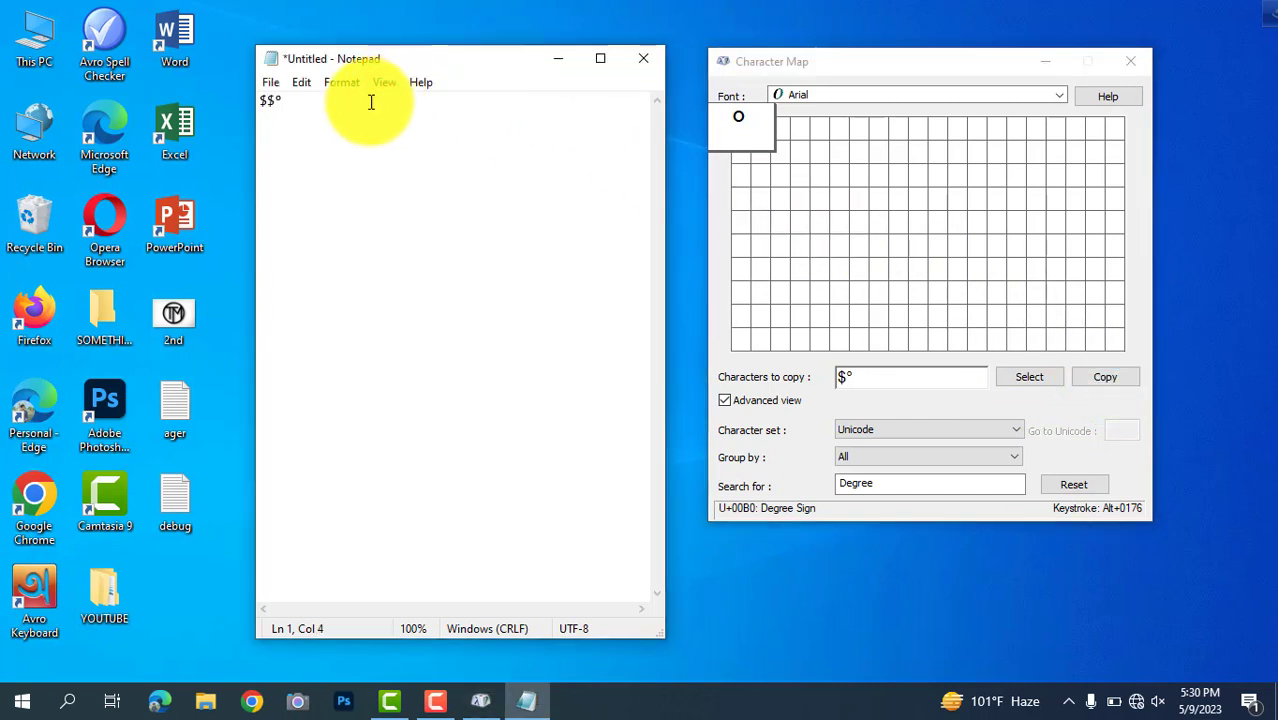
pyautogui.click(275, 101)
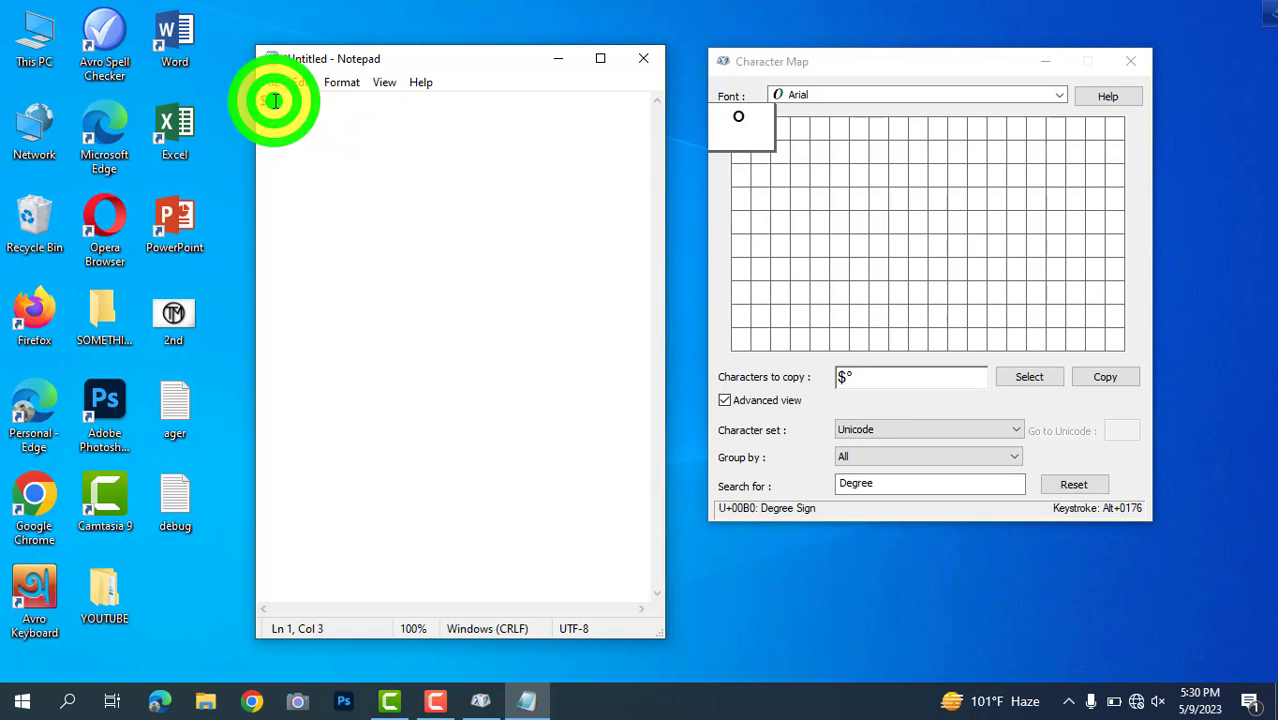
pyautogui.click(269, 101)
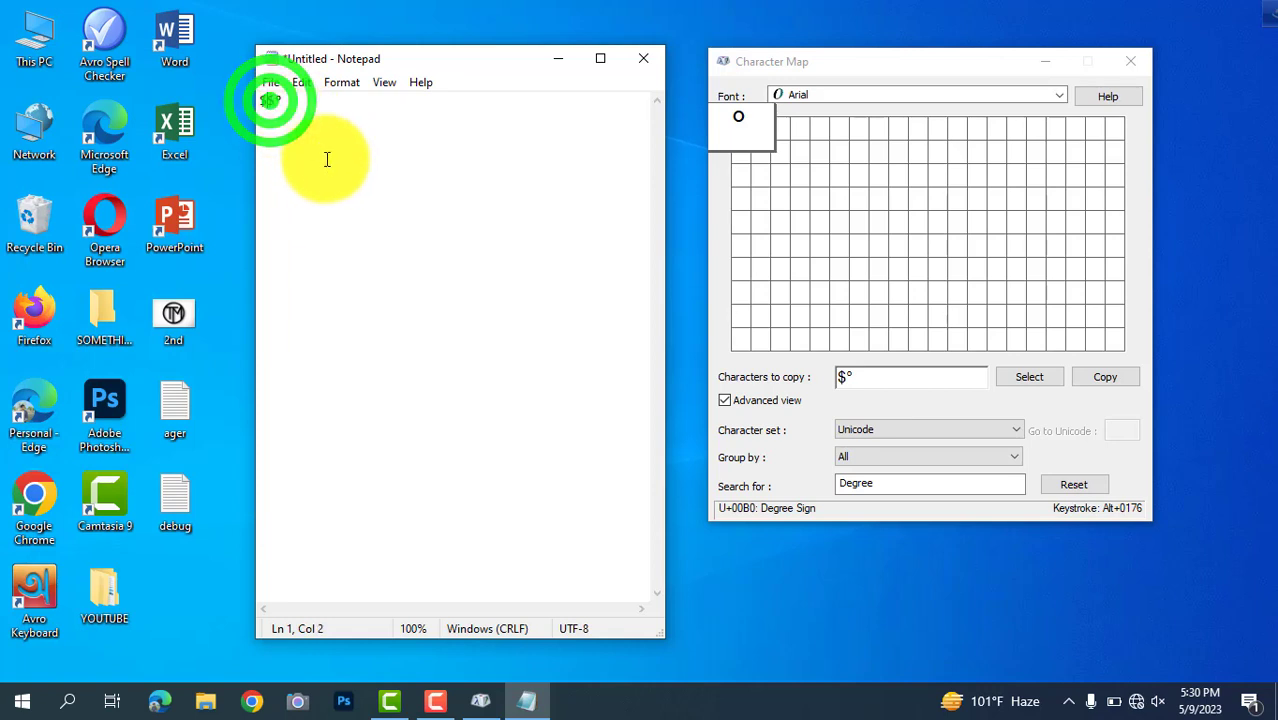
pyautogui.click(351, 193)
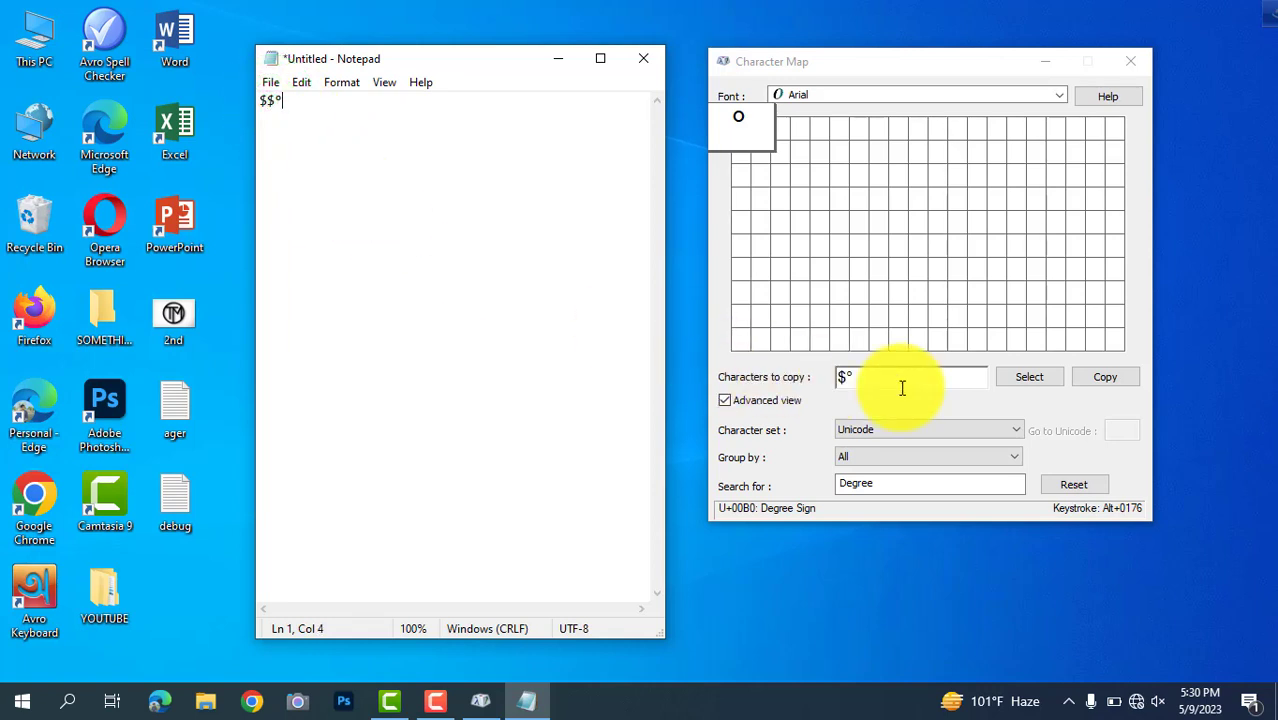
# Clear the characters to copy in Character Map, add only the degree sign and copy it to the clipboard
pyautogui.click(718, 129)
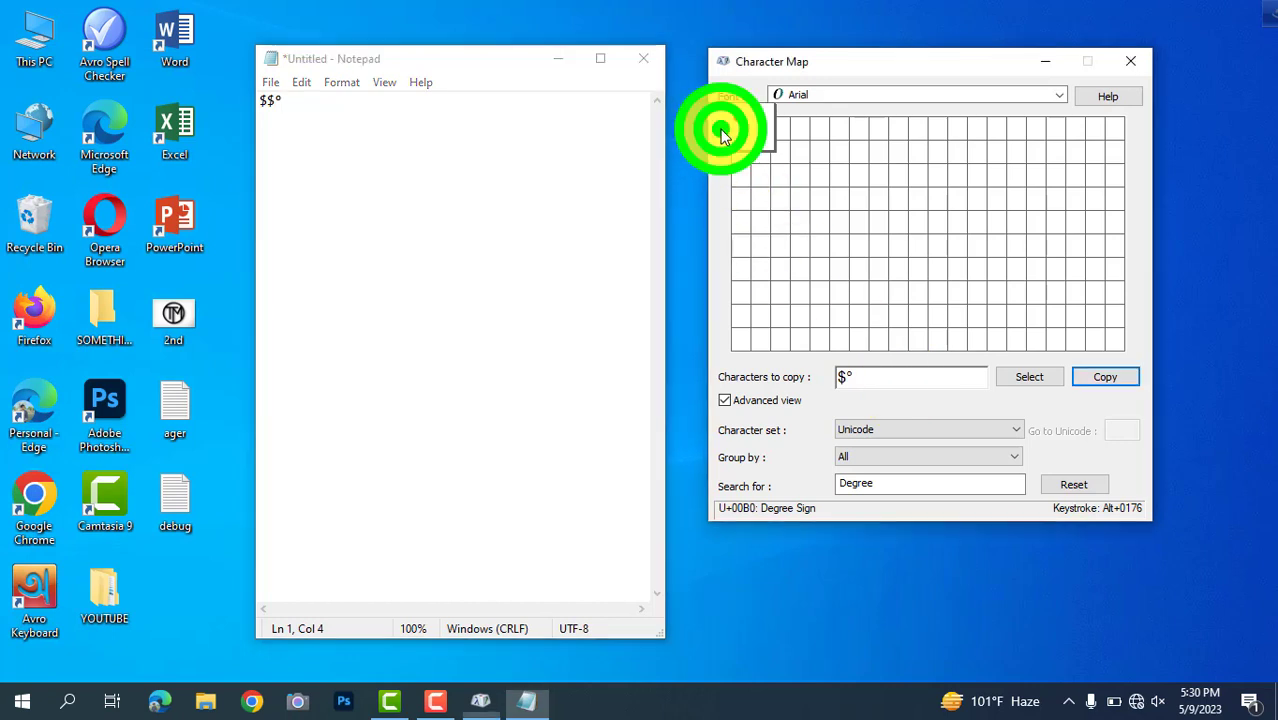
pyautogui.click(848, 376)
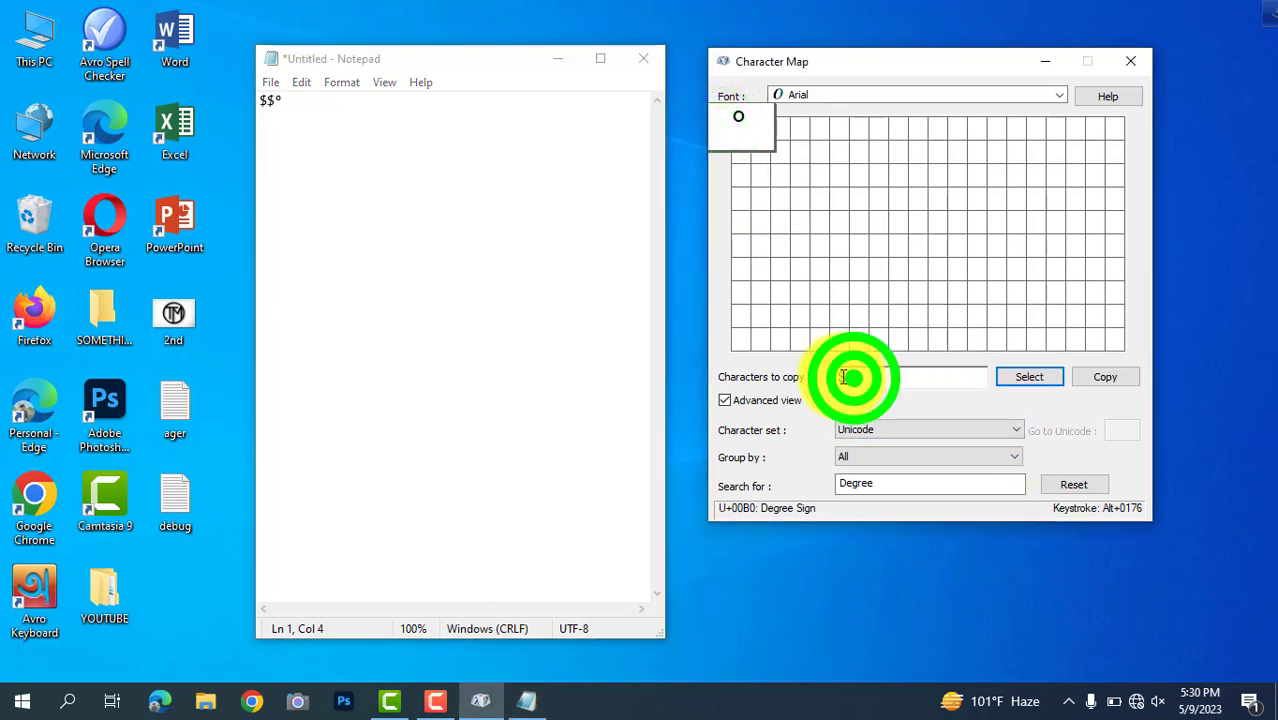
pyautogui.press('BackSpace')
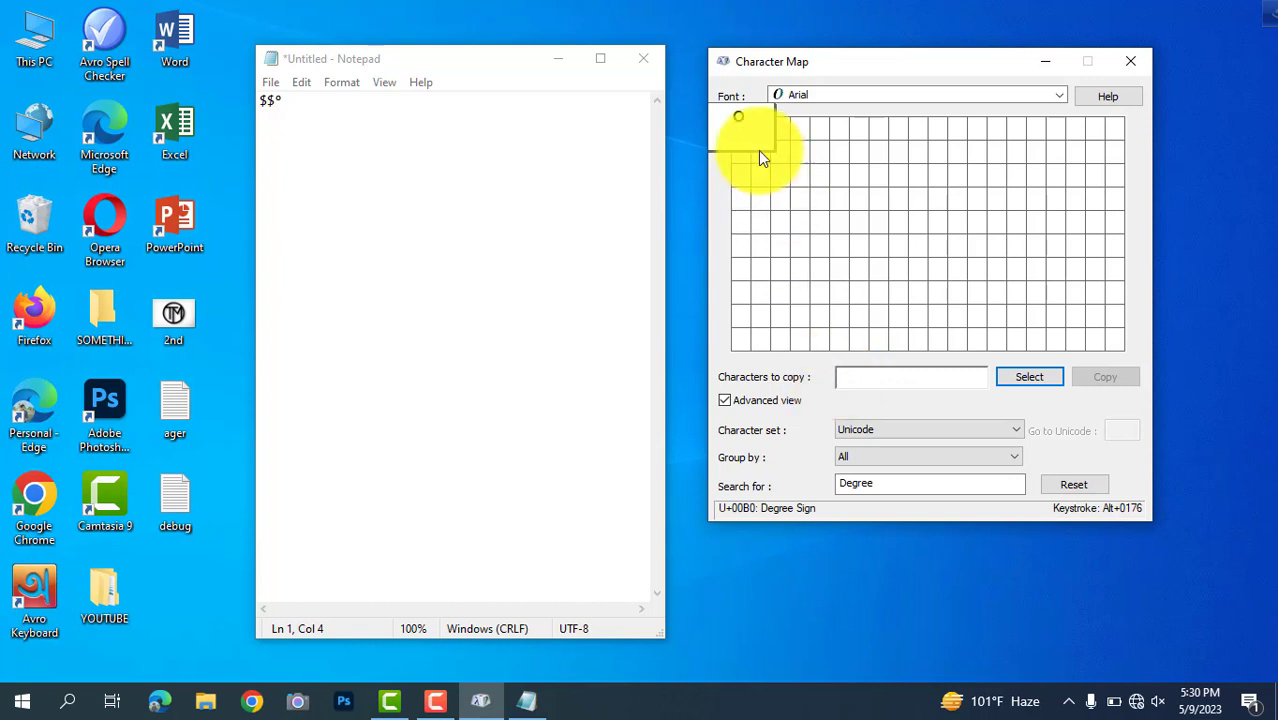
pyautogui.click(740, 125)
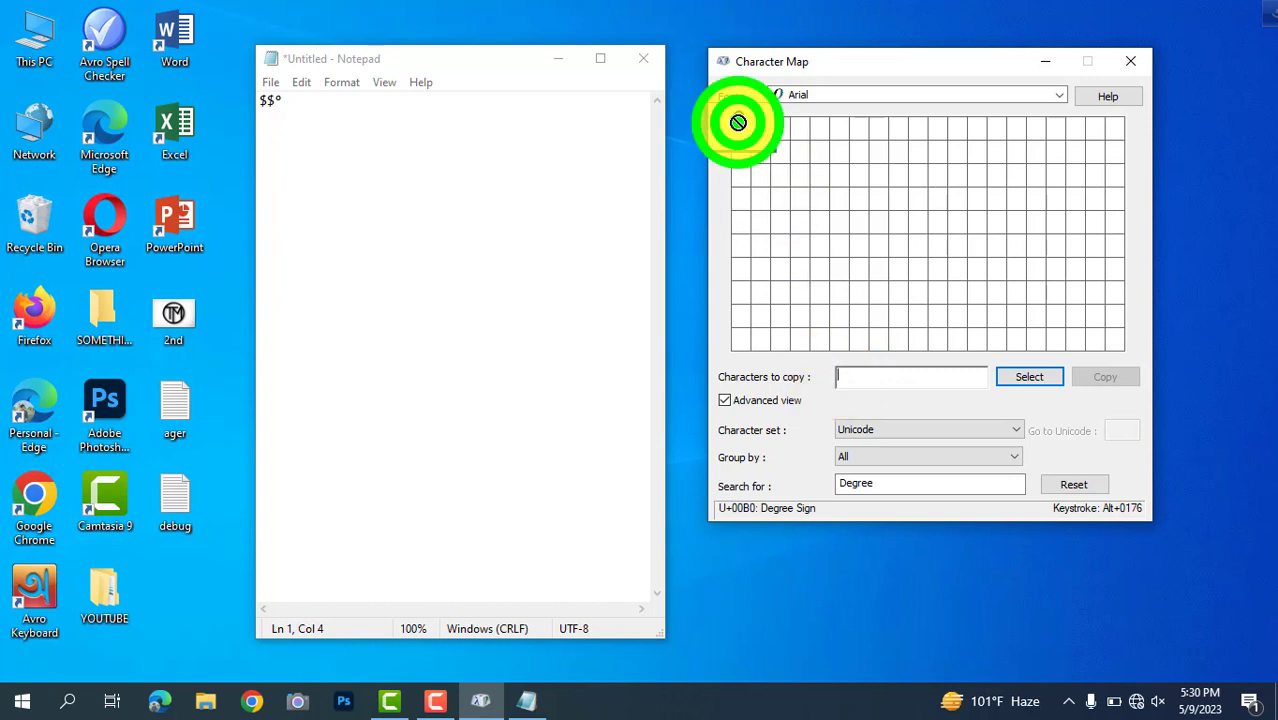
pyautogui.click(1037, 378)
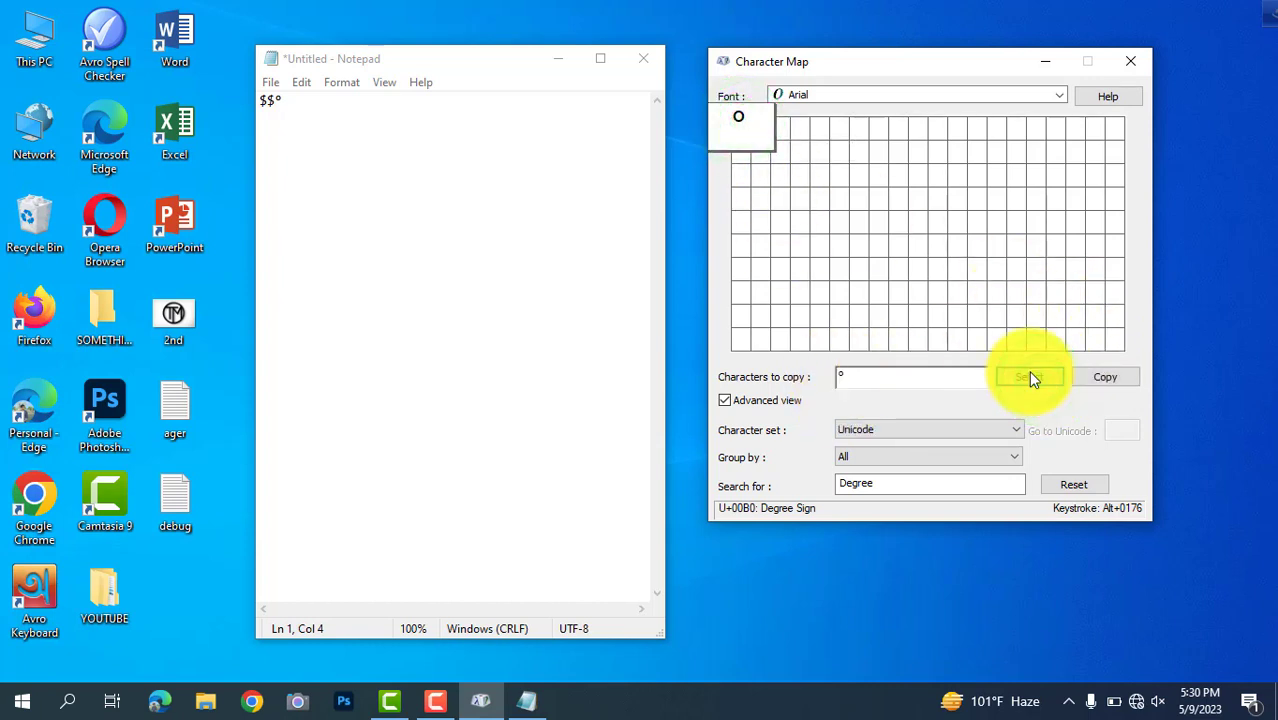
pyautogui.click(1126, 380)
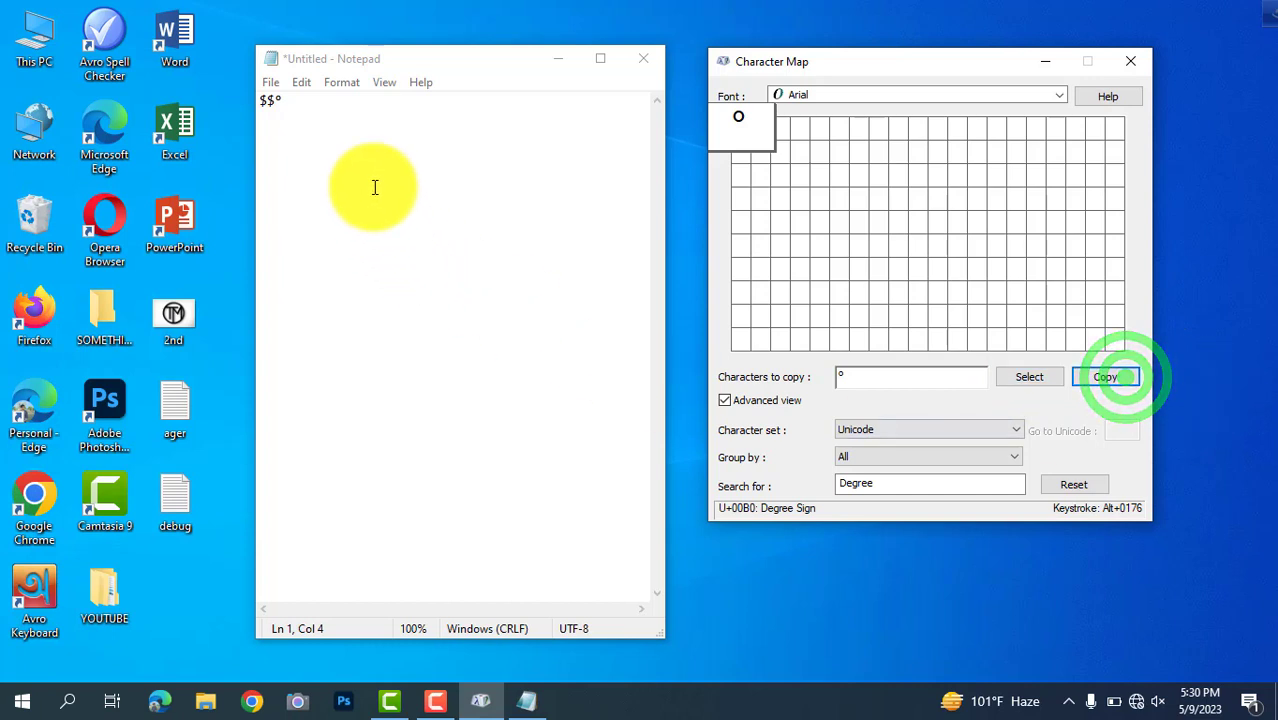
# Delete the extra pasted characters in Notepad and paste the degree sign after the single dollar sign
pyautogui.click(380, 122)
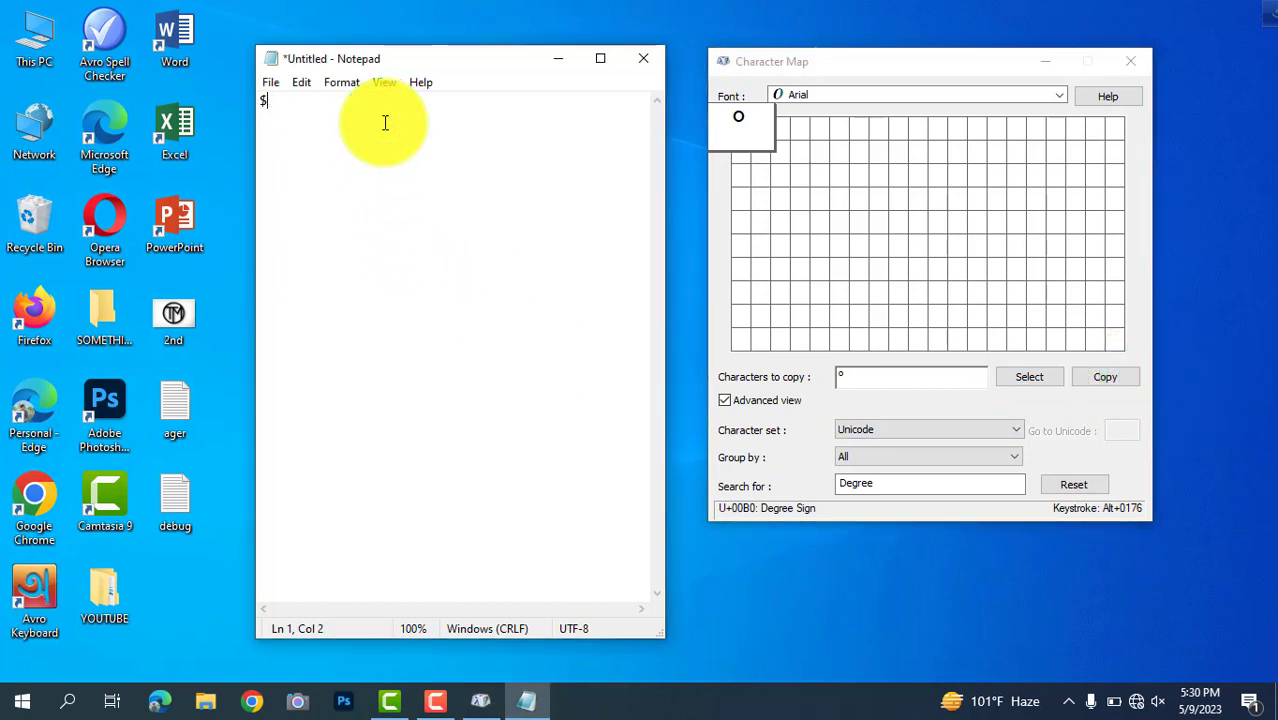
pyautogui.click(384, 122)
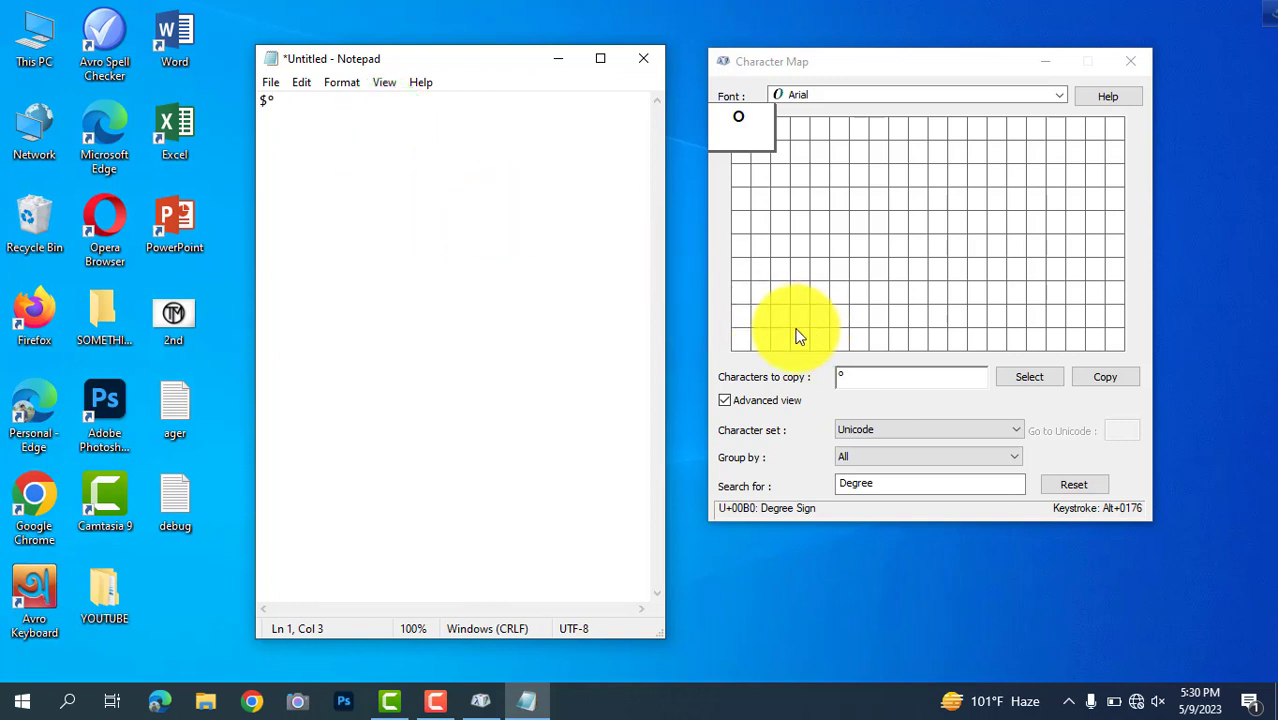
# Close the Notepad document without saving it and close Character Map
pyautogui.click(642, 55)
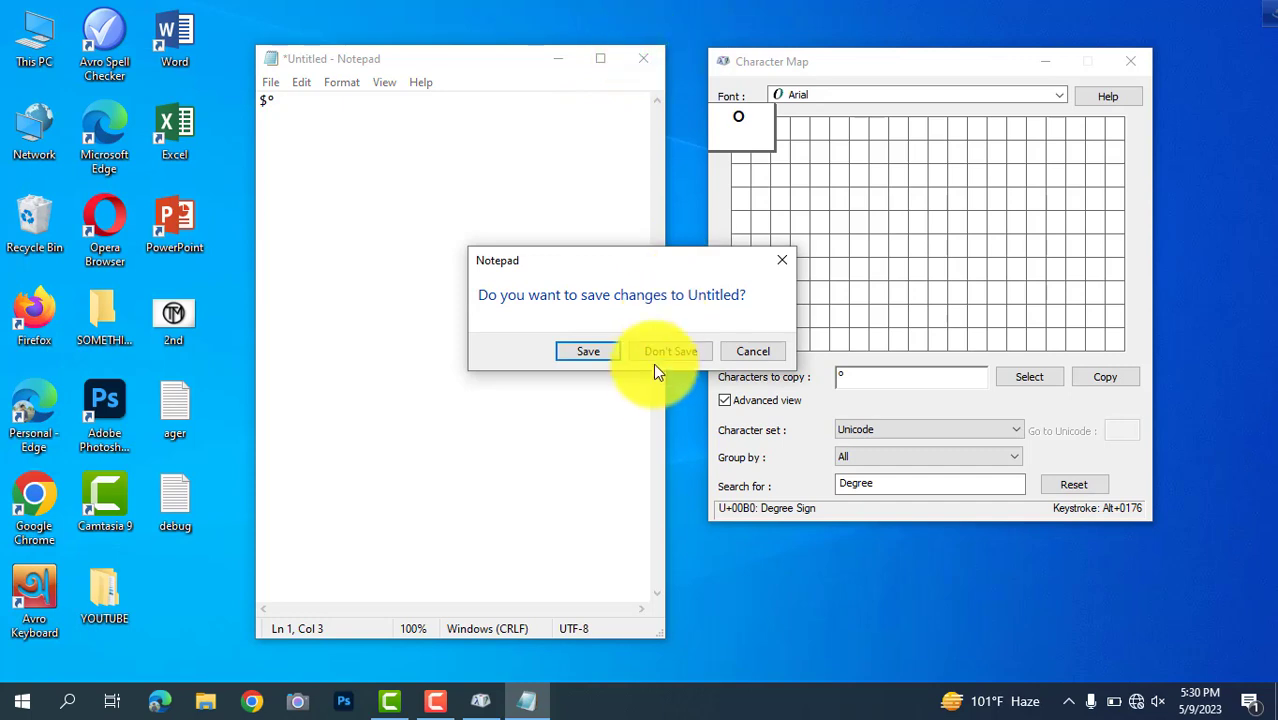
pyautogui.click(659, 355)
pyautogui.click(1131, 60)
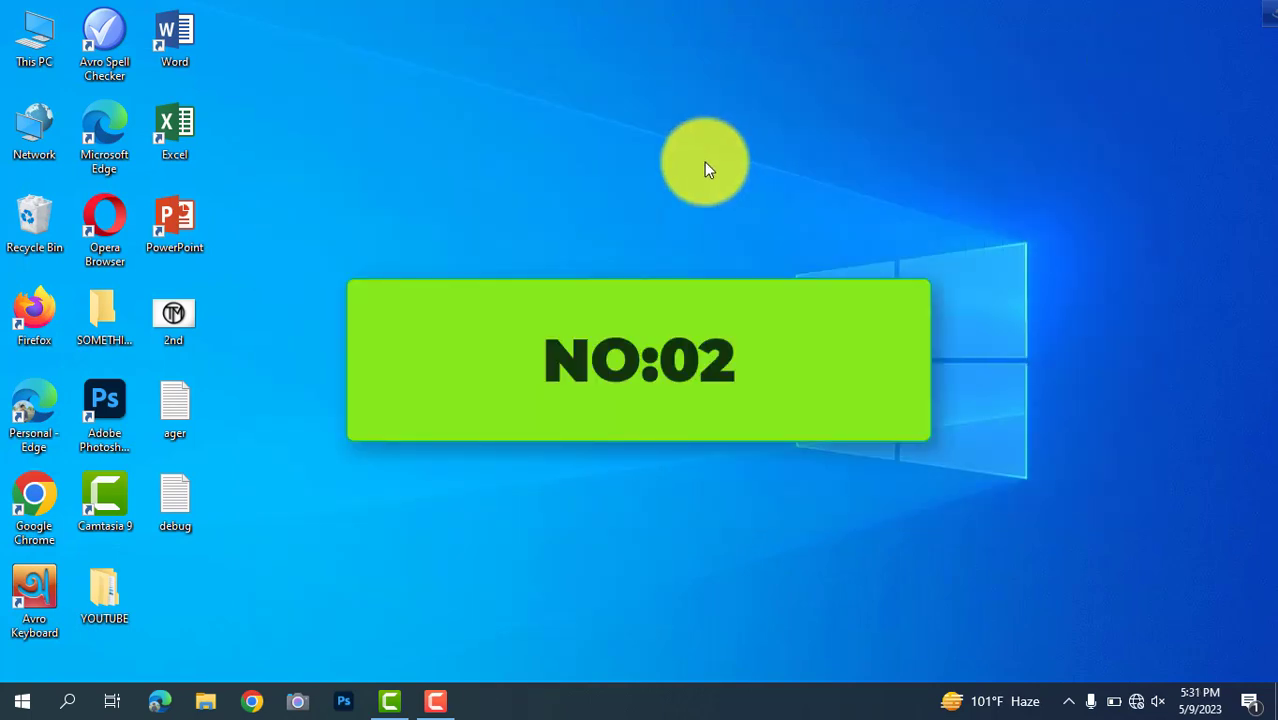
pyautogui.rightClick(673, 135)
pyautogui.click(715, 183)
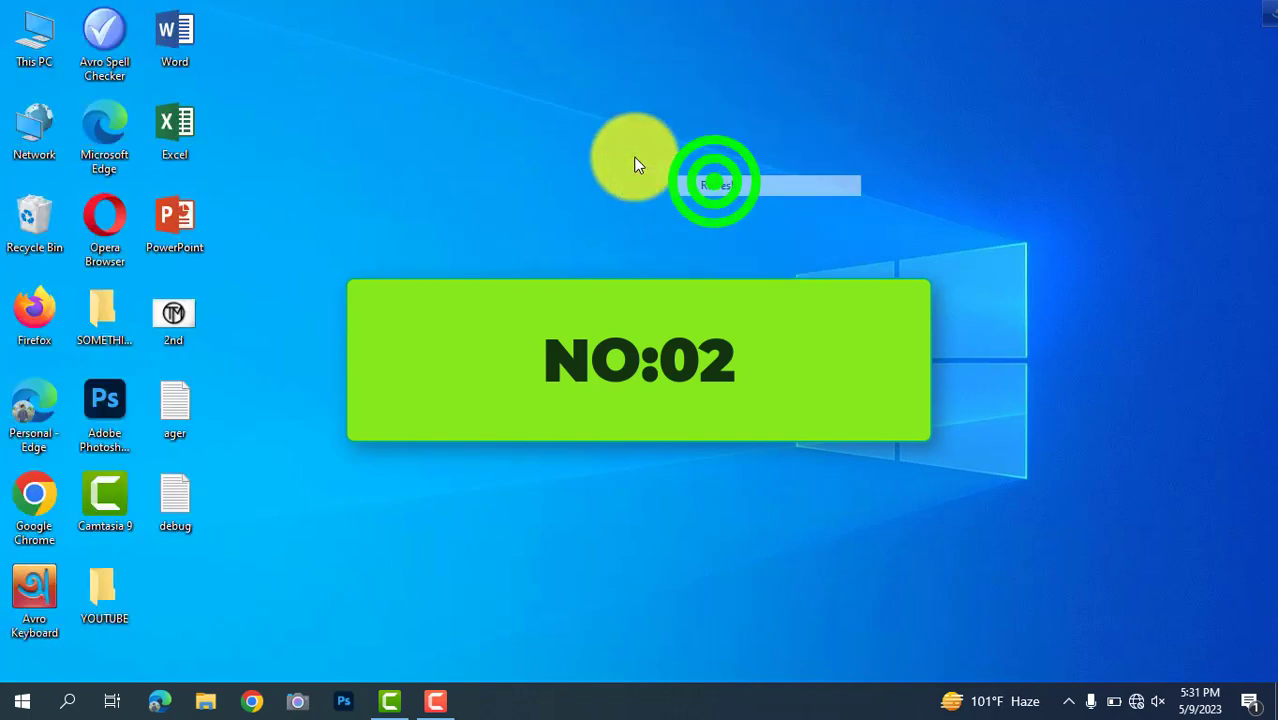
pyautogui.rightClick(635, 160)
pyautogui.click(676, 200)
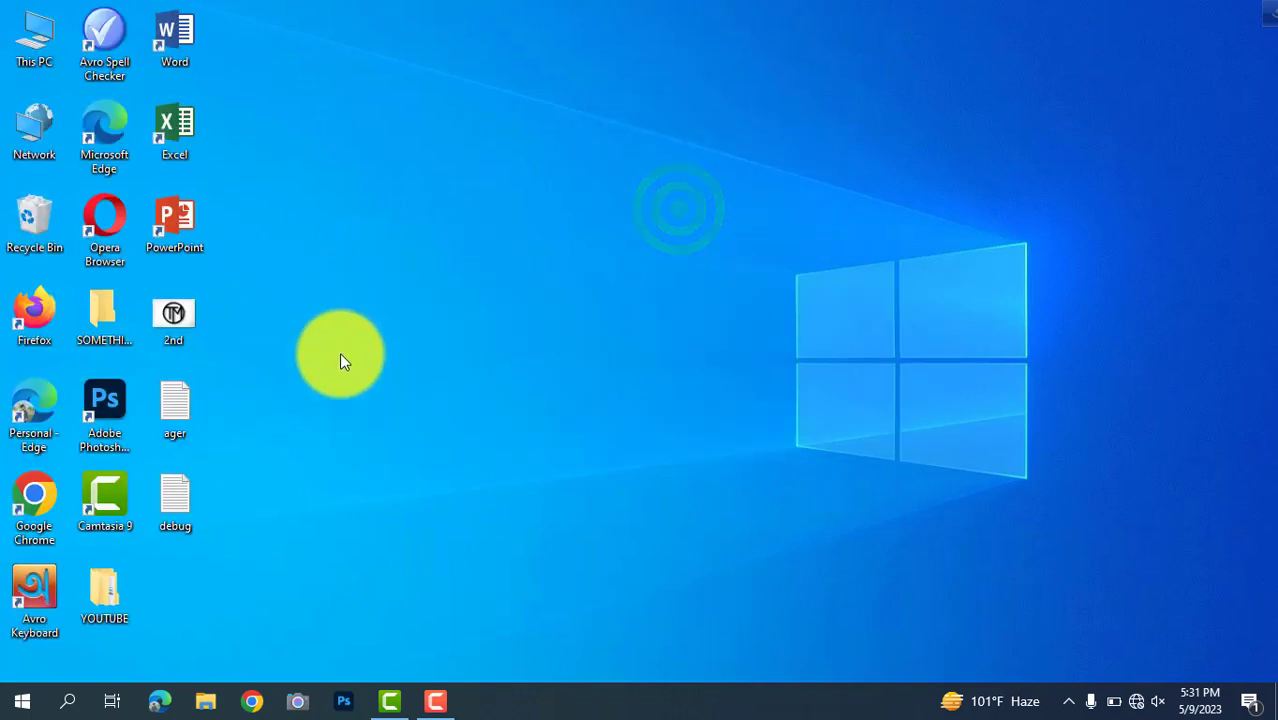
pyautogui.rightClick(404, 214)
pyautogui.click(448, 266)
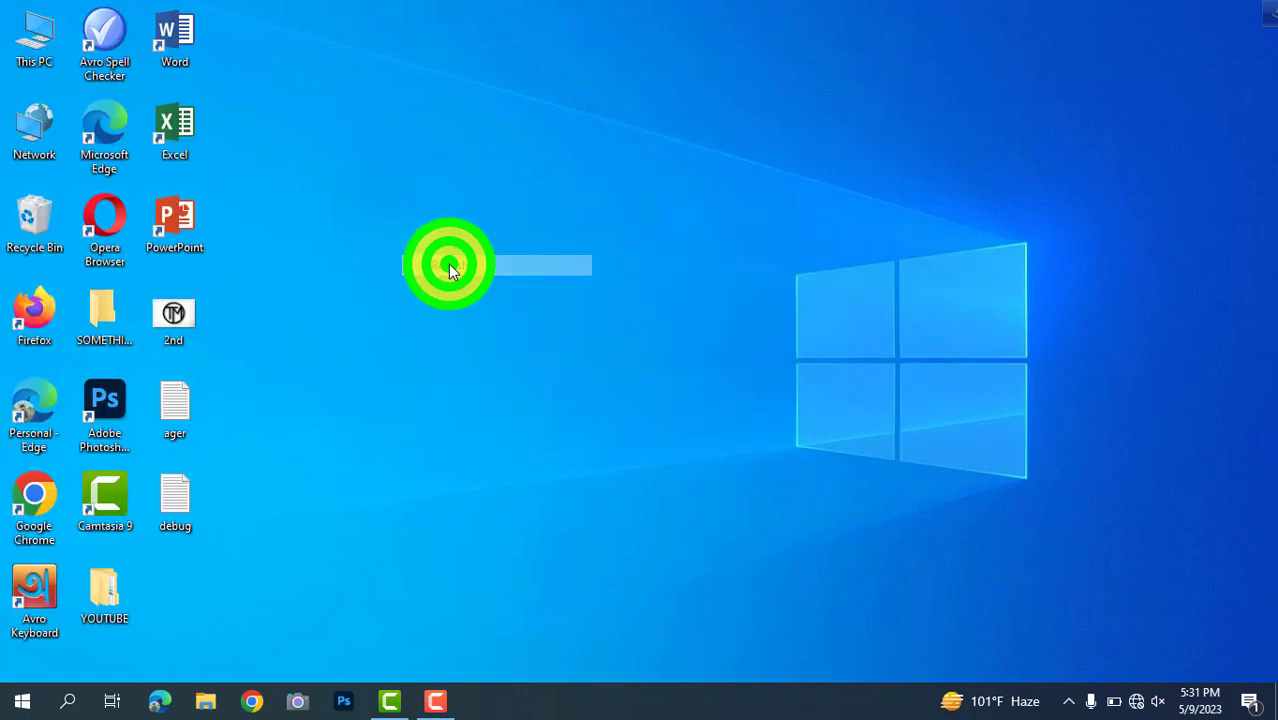
# Move the SOMETHINGS folder to an empty area of the desktop and refresh the desktop
pyautogui.moveTo(102, 310); pyautogui.dragTo(348, 106)
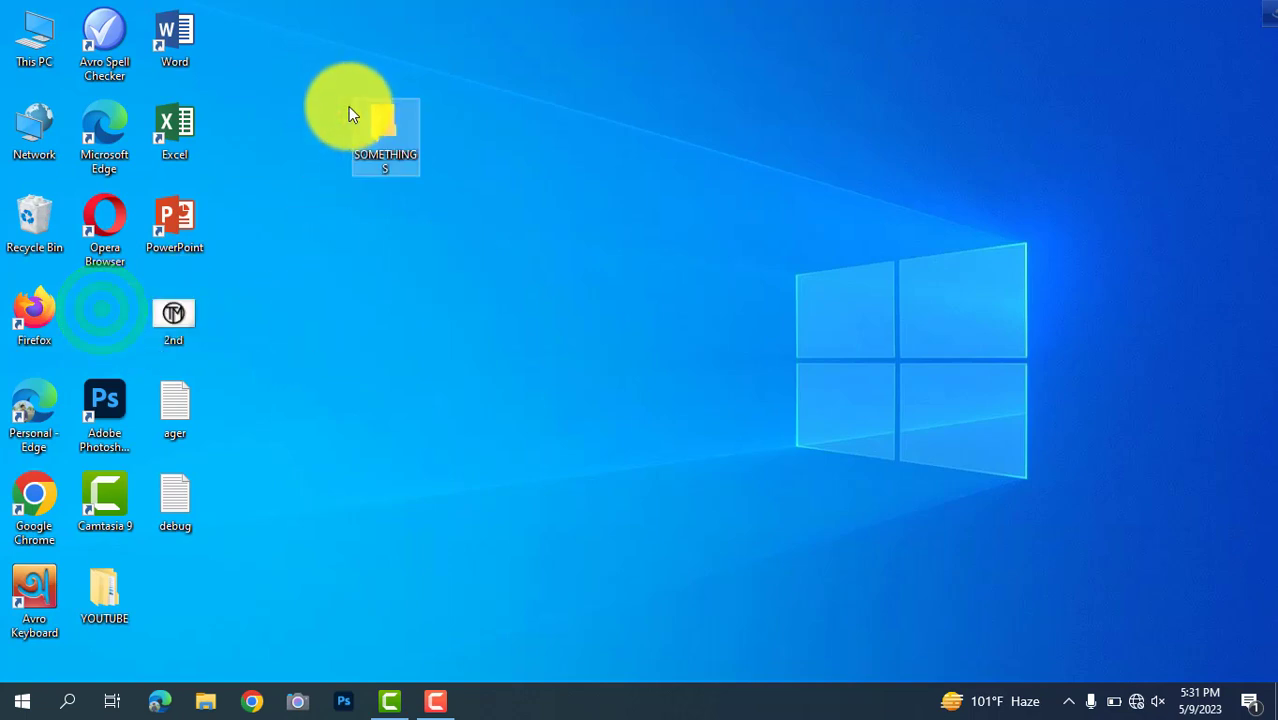
pyautogui.rightClick(589, 154)
pyautogui.click(620, 207)
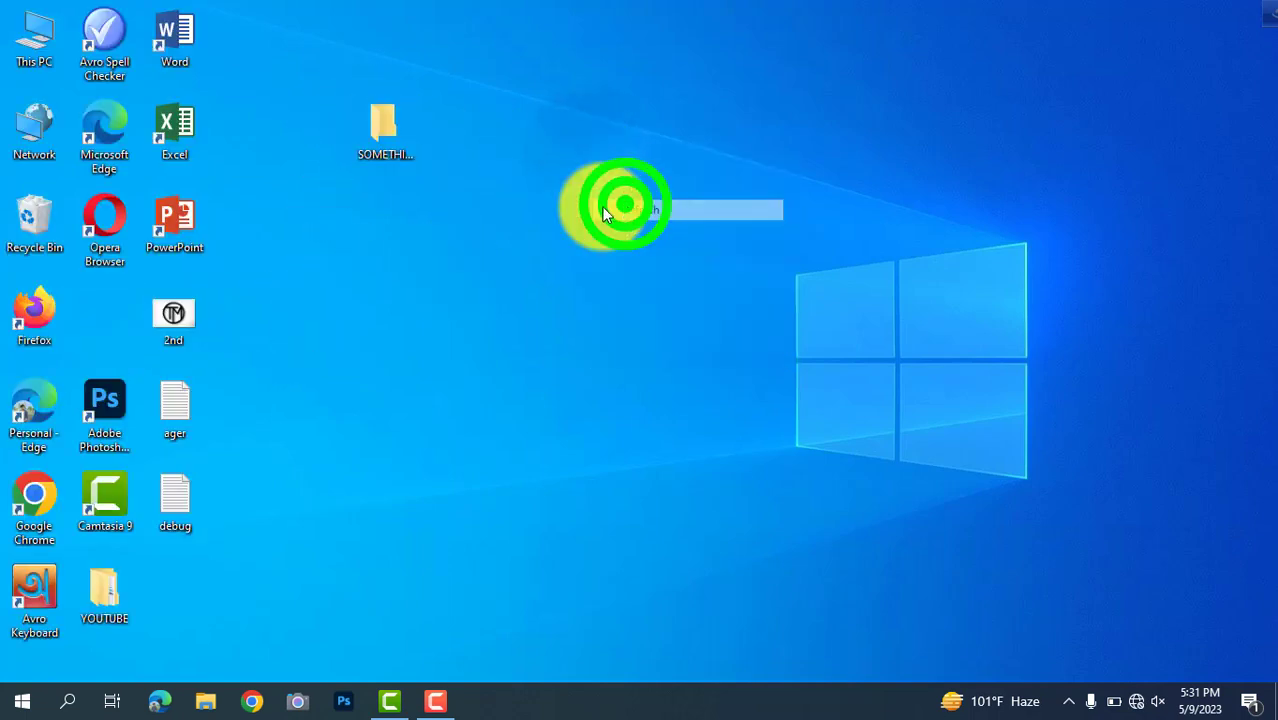
# Open the icon selection for the SOMETHINGS folder from its customization properties
pyautogui.moveTo(382, 130)
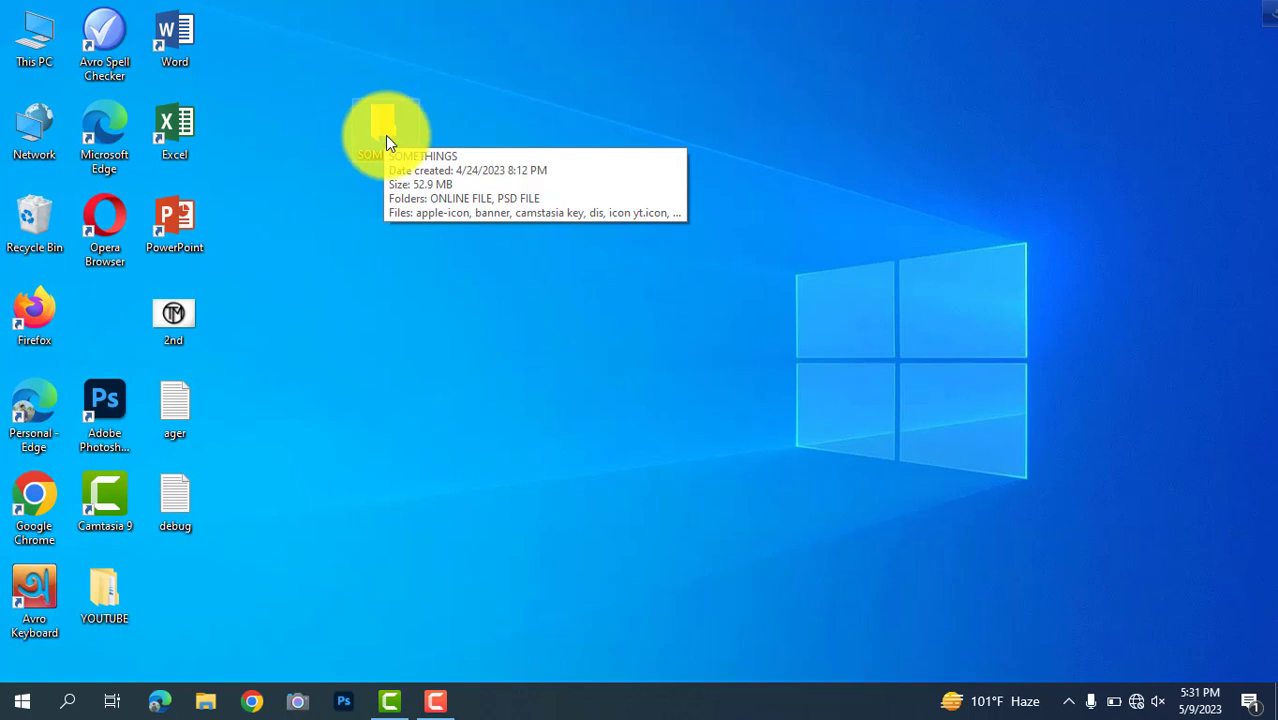
pyautogui.rightClick(385, 135)
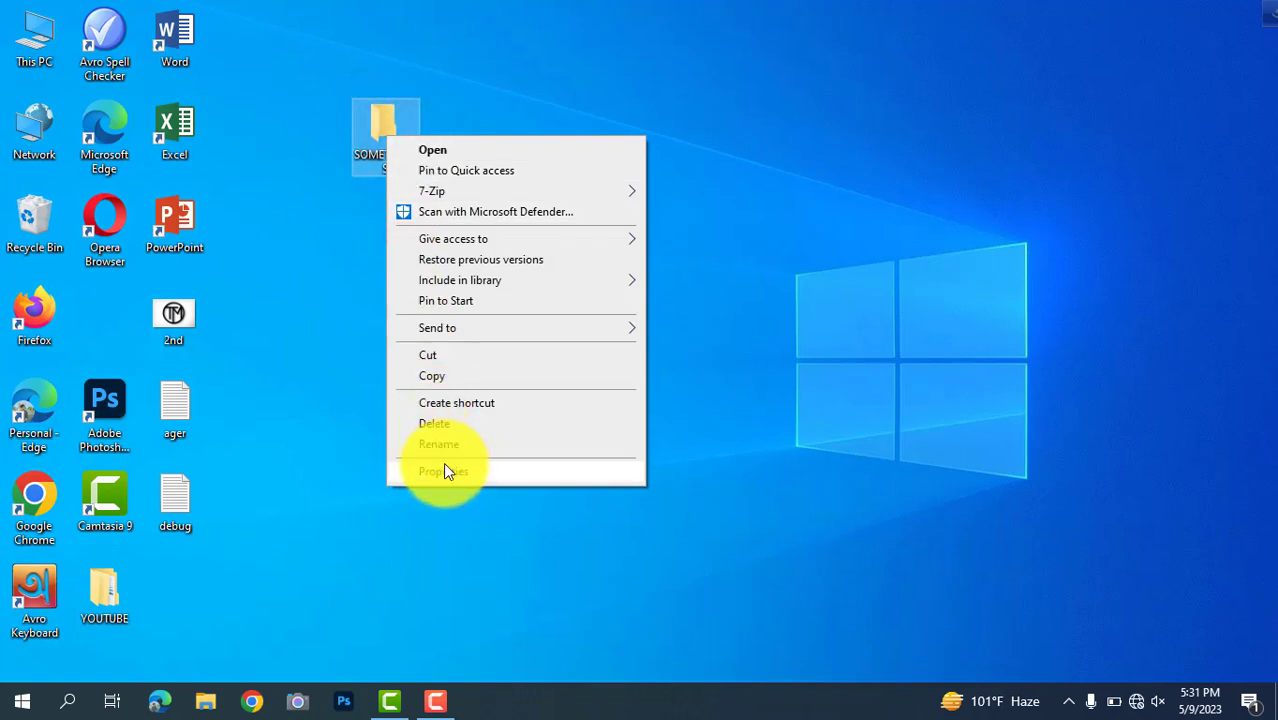
pyautogui.click(445, 468)
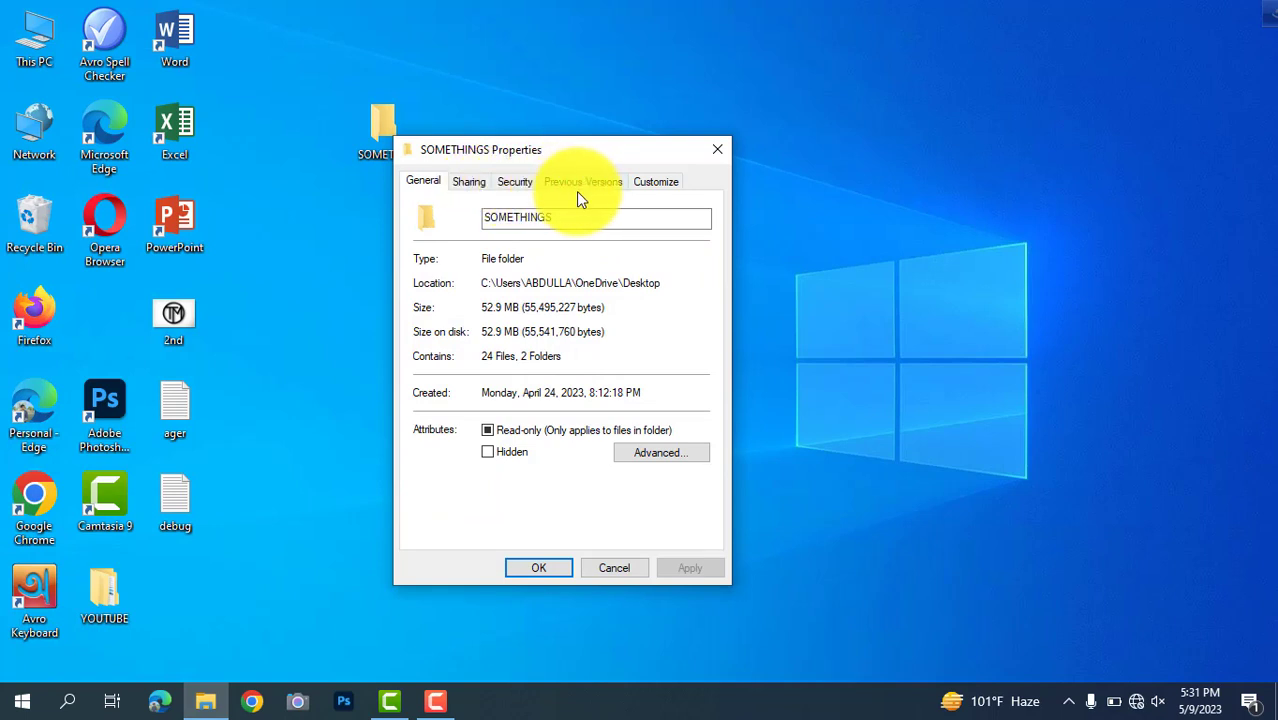
pyautogui.click(651, 187)
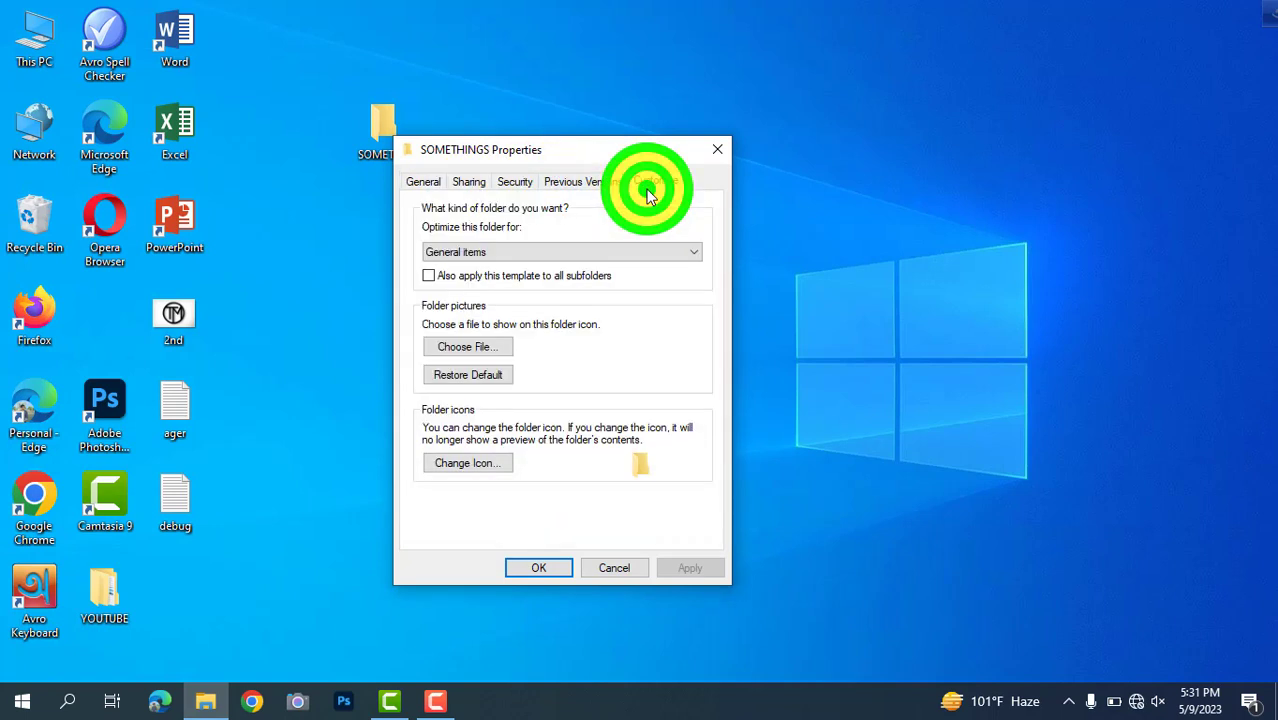
pyautogui.click(491, 468)
pyautogui.click(490, 466)
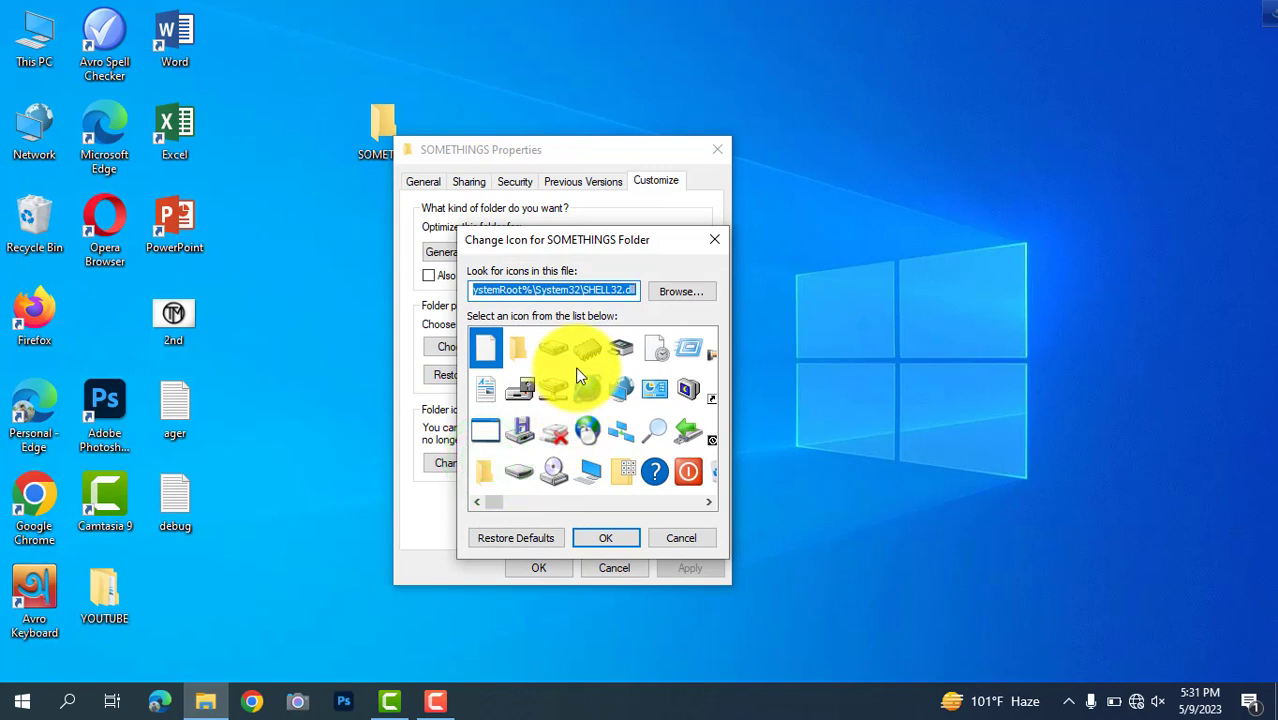
# Choose the question mark page icon from SHELL32.dll for the SOMETHINGS folder, apply it and close the properties
pyautogui.scroll(-5, 578, 370)
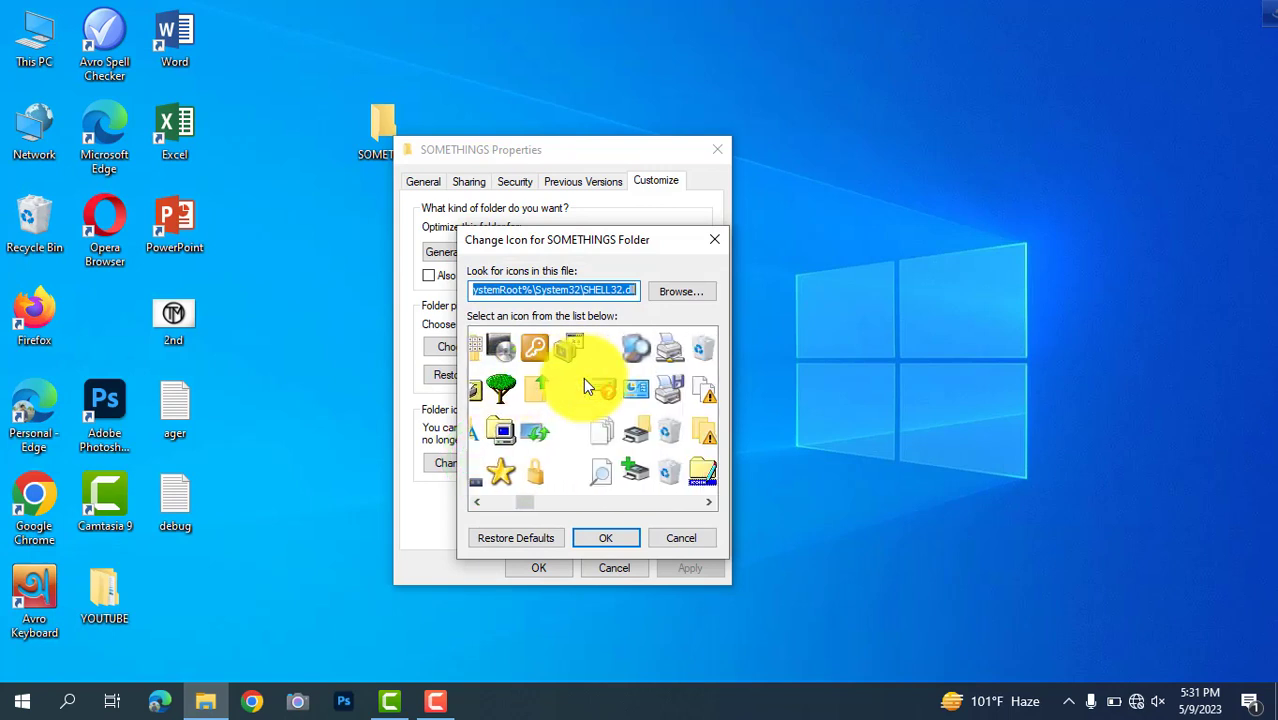
pyautogui.scroll(-6, 586, 386)
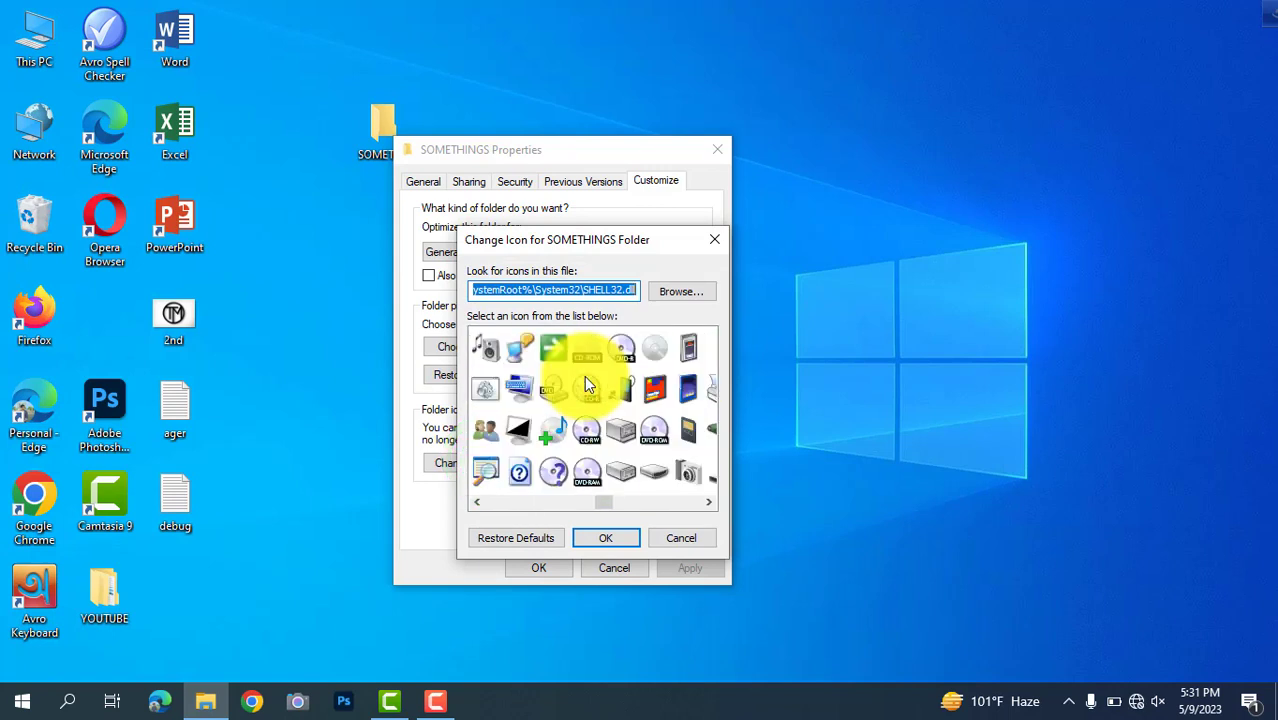
pyautogui.scroll(-6, 584, 383)
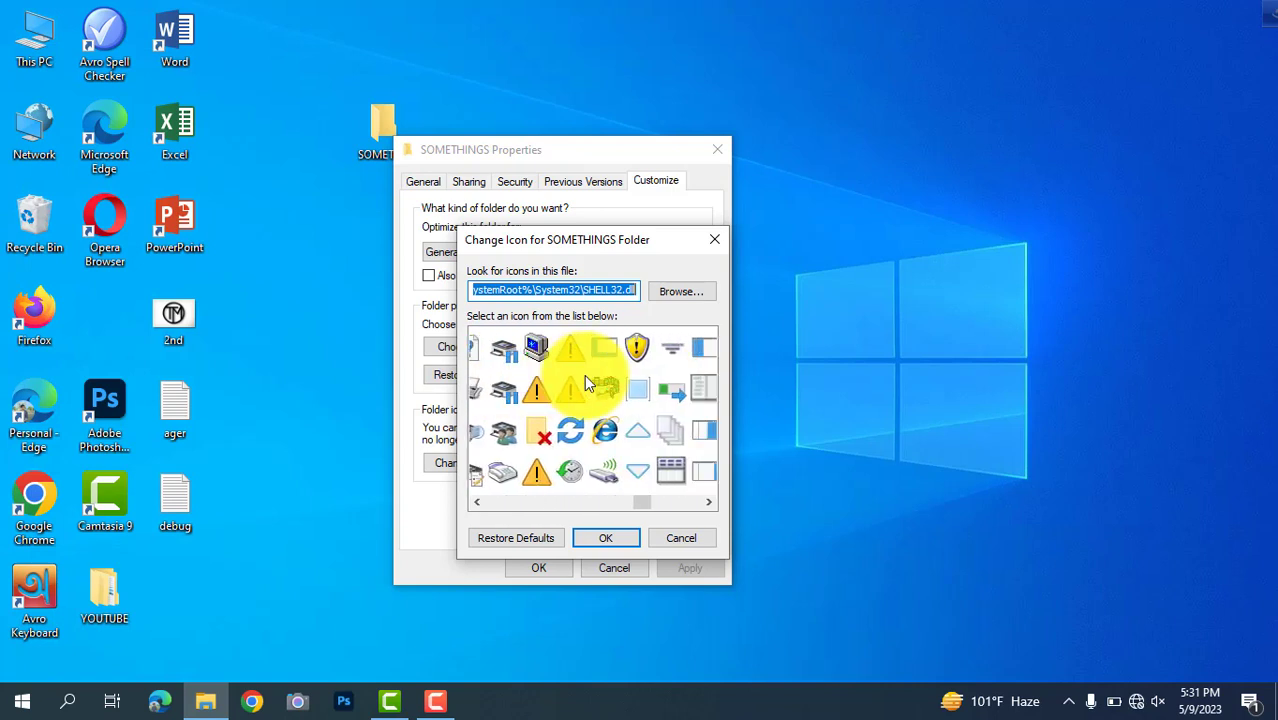
pyautogui.scroll(2, 584, 374)
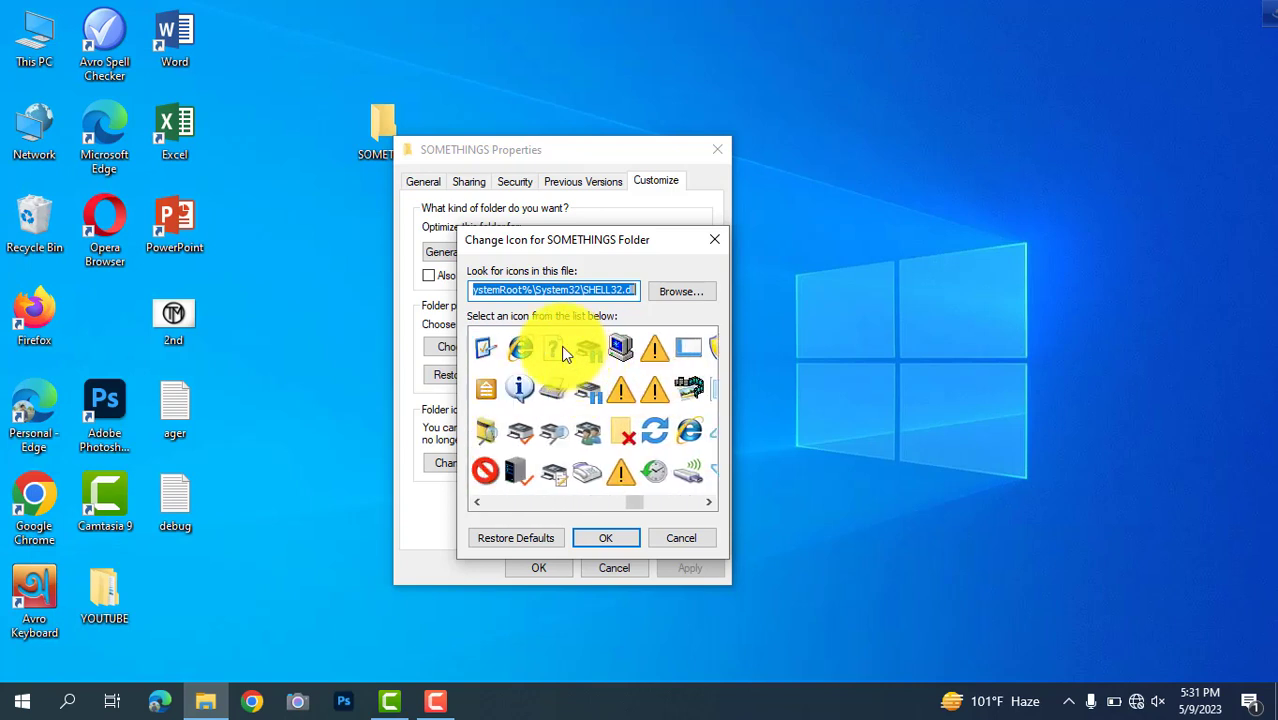
pyautogui.click(560, 348)
pyautogui.click(612, 537)
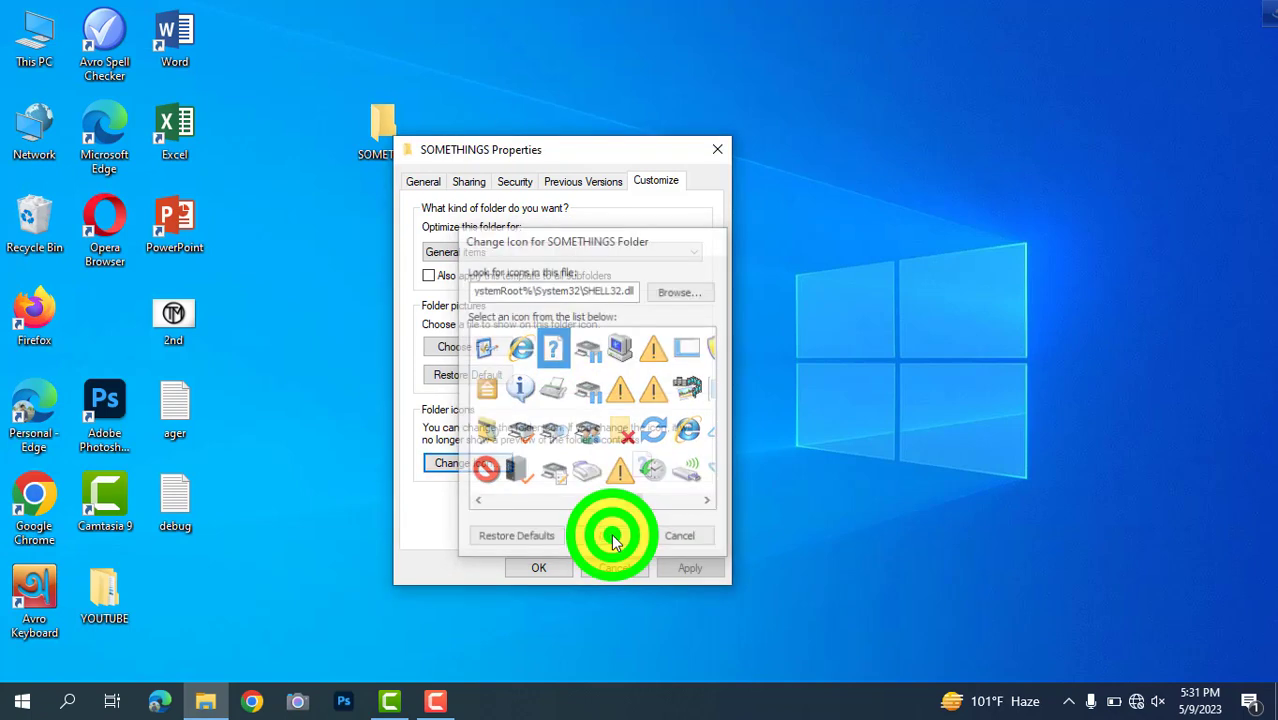
pyautogui.click(685, 567)
pyautogui.click(556, 569)
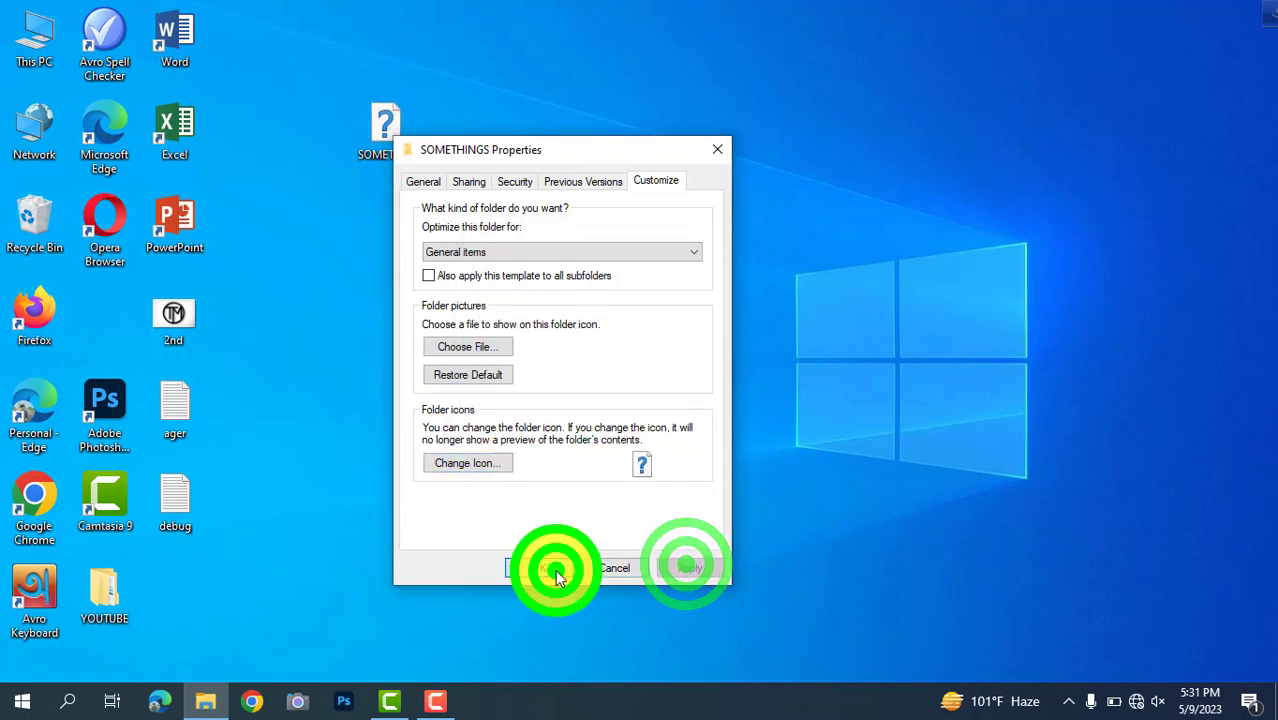
pyautogui.moveTo(383, 132); pyautogui.dragTo(428, 123)
pyautogui.rightClick(611, 194)
pyautogui.click(663, 251)
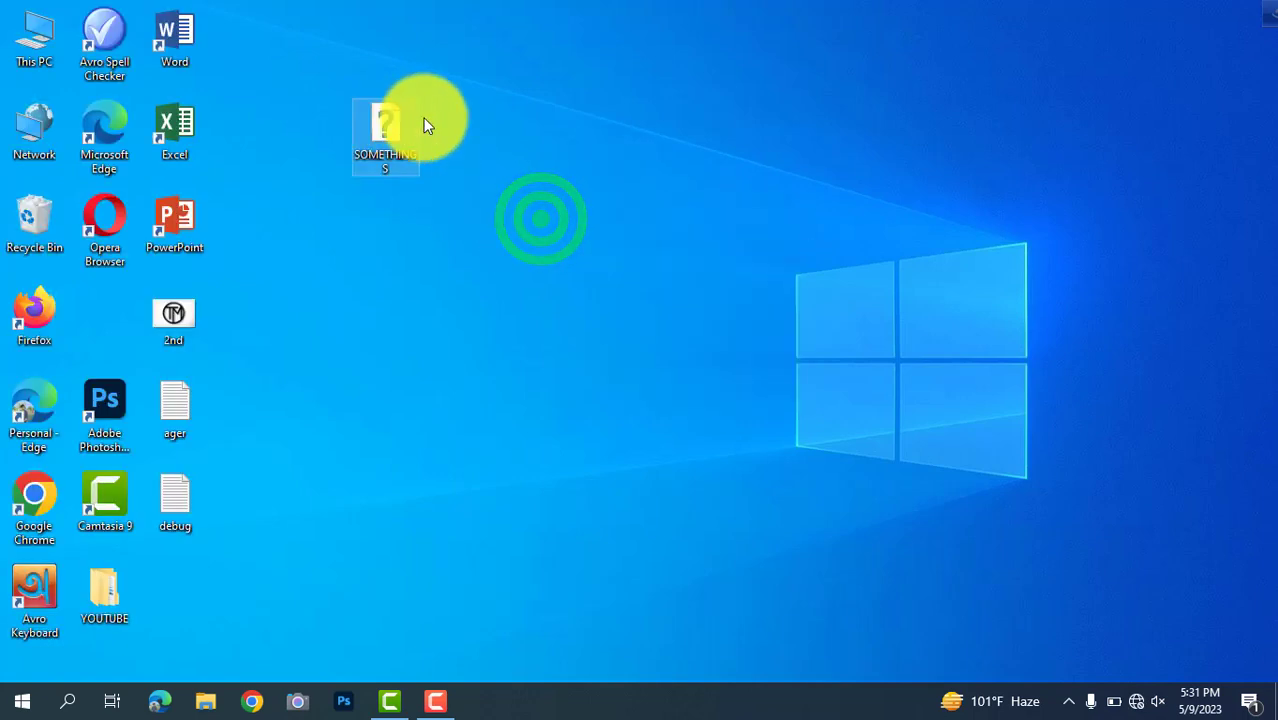
# Deselect the SOMETHINGS folder and refresh the desktop
pyautogui.click(507, 108)
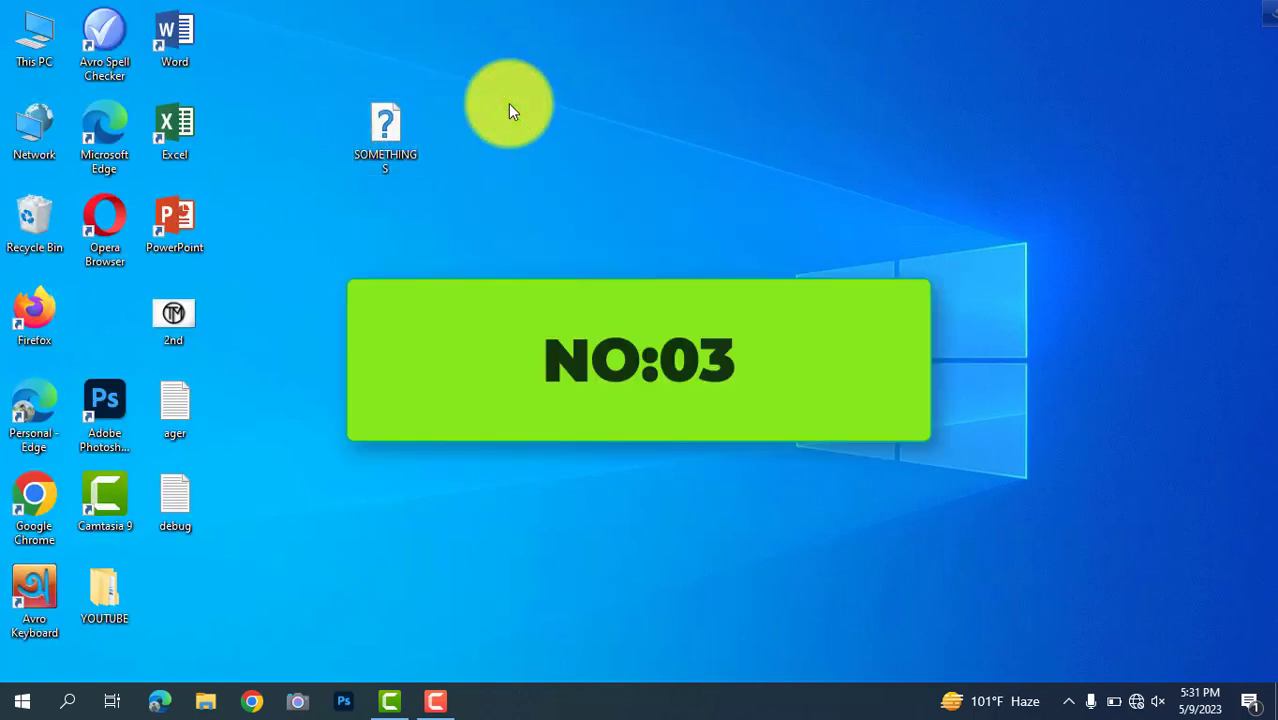
pyautogui.rightClick(553, 83)
pyautogui.click(607, 143)
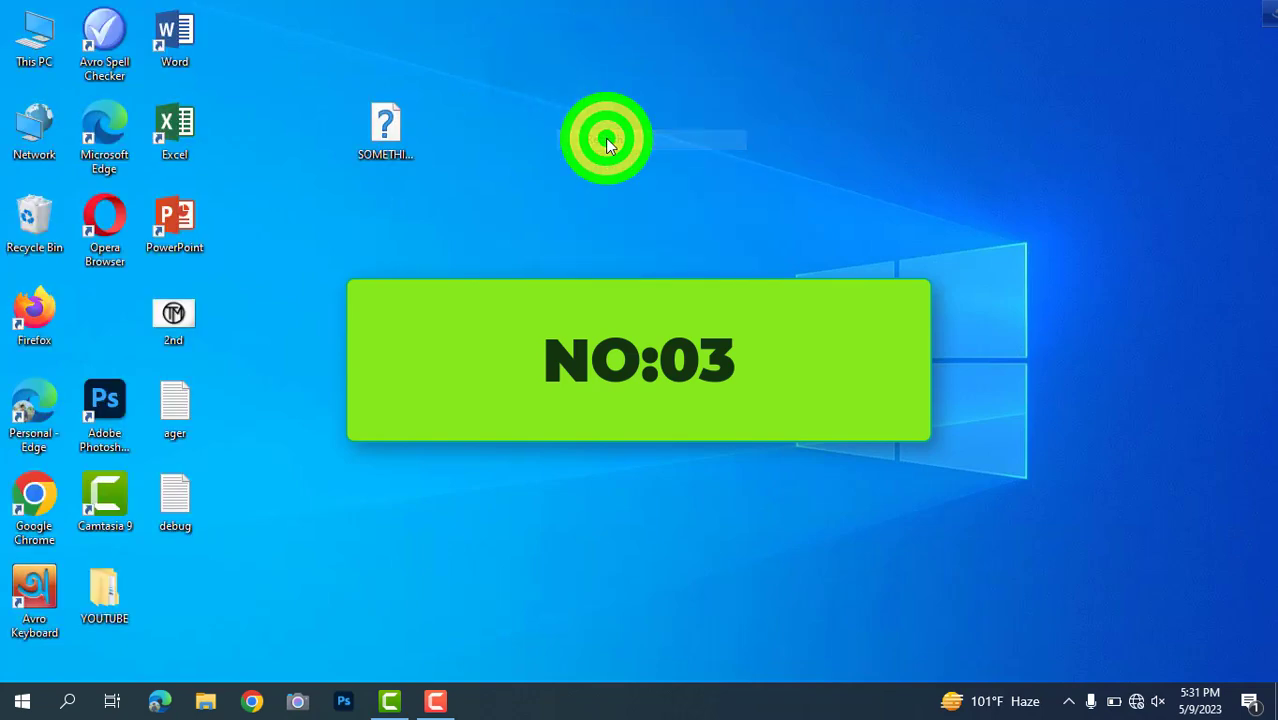
# Search Windows for wordpad, open the WordPad app and maximize its window
pyautogui.click(86, 703)
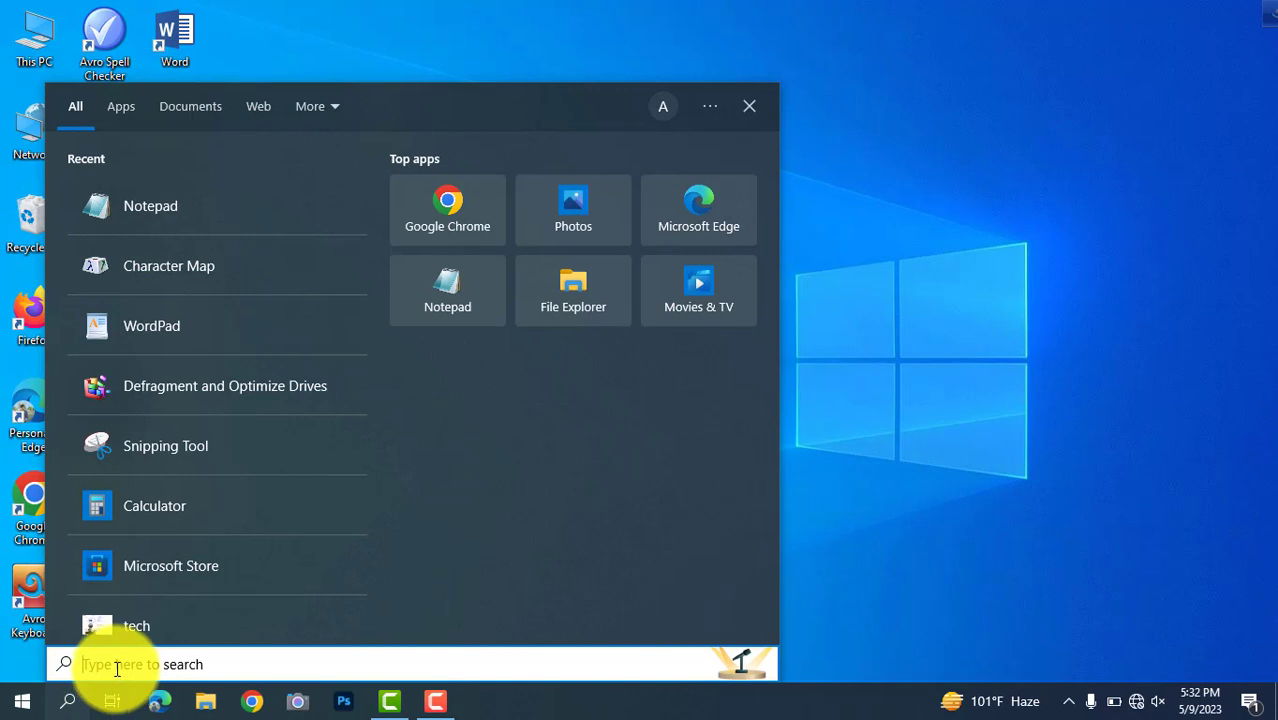
pyautogui.write('work')
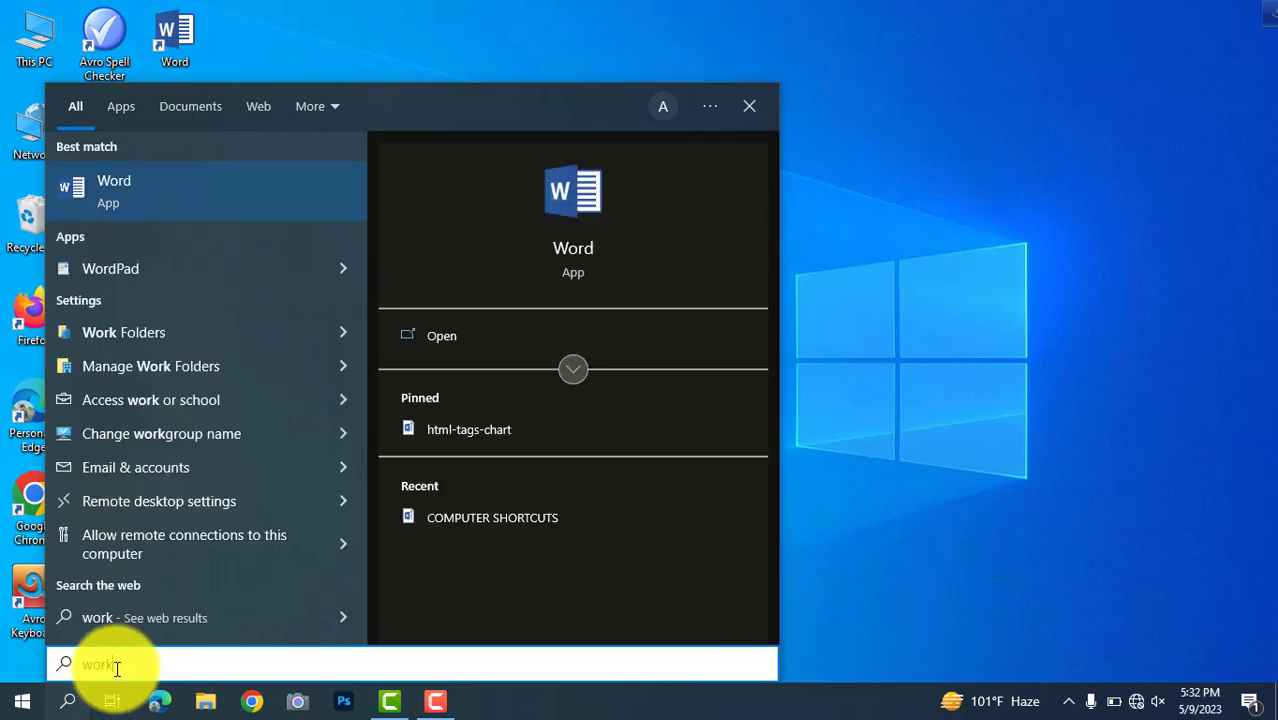
pyautogui.press('BackSpace')
pyautogui.write('d')
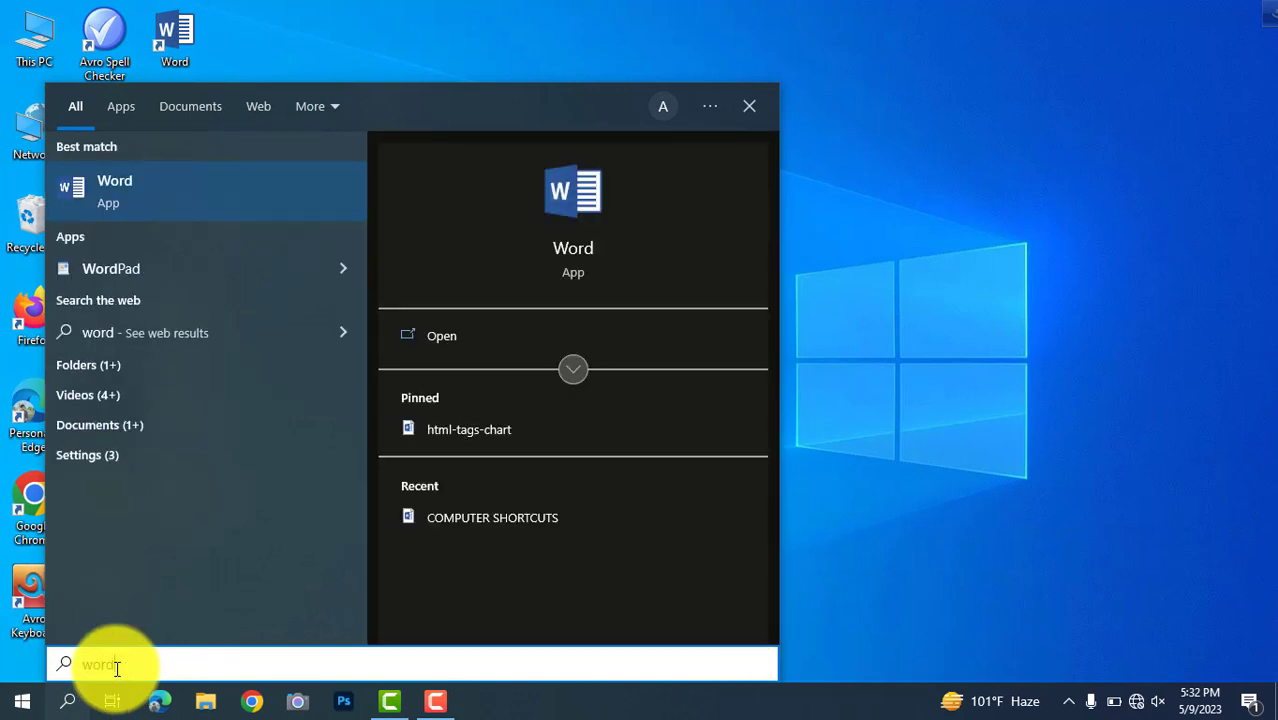
pyautogui.write('pad')
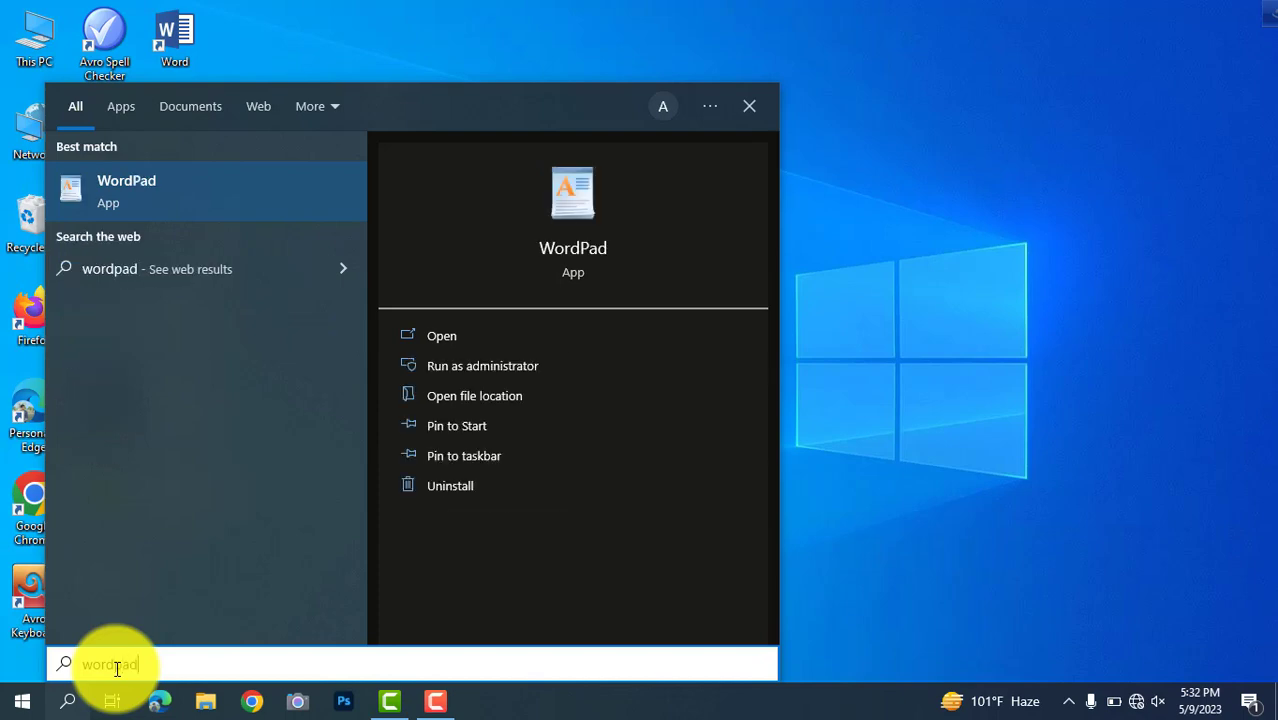
pyautogui.click(223, 200)
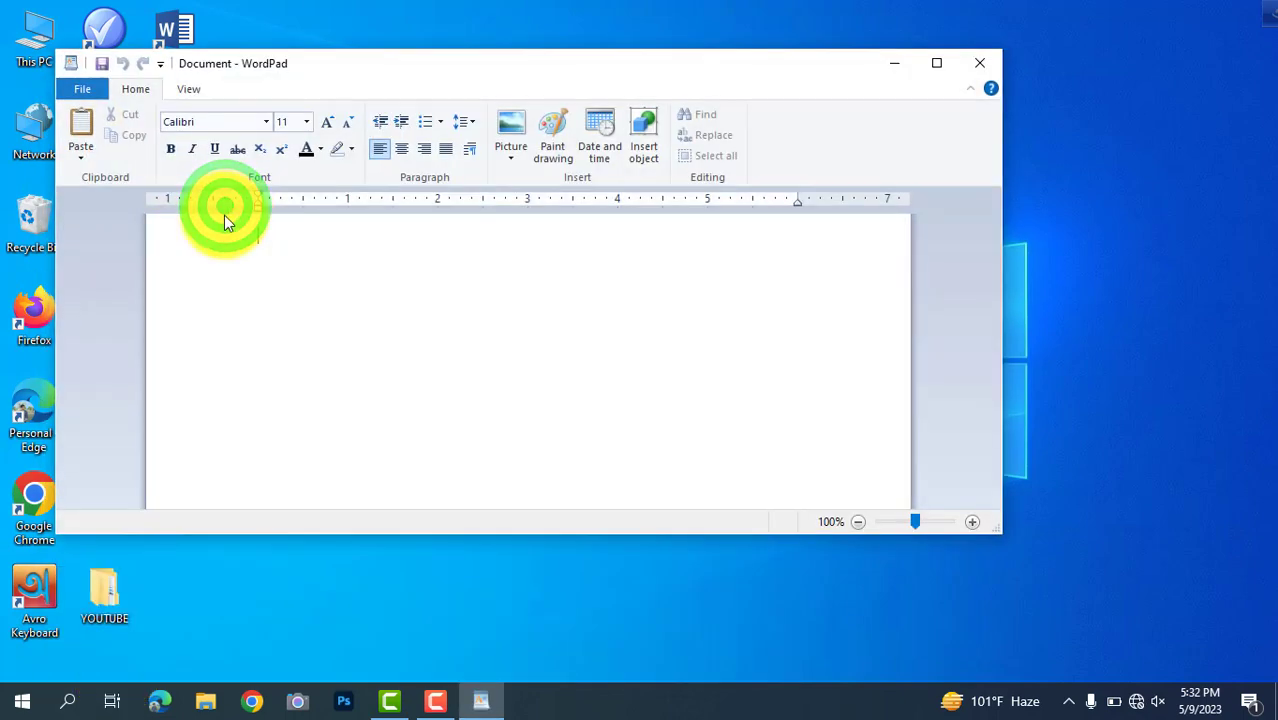
pyautogui.click(937, 62)
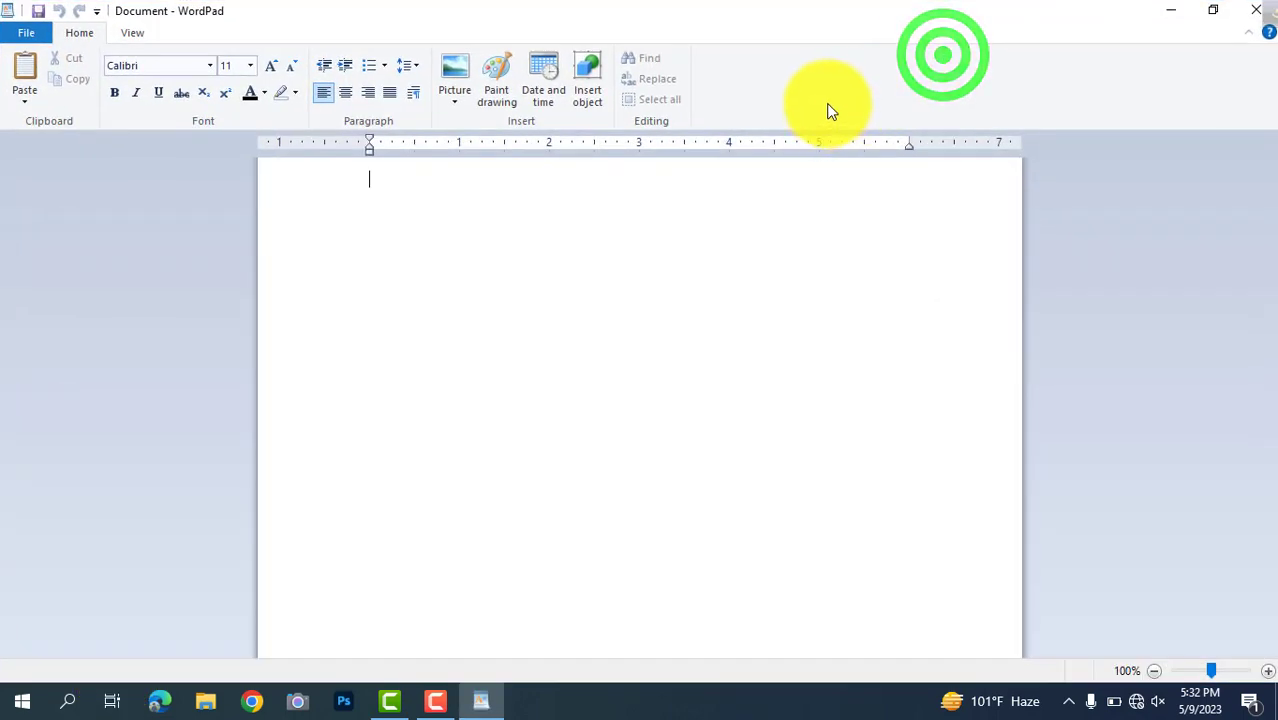
pyautogui.rightClick(830, 8)
pyautogui.click(1130, 232)
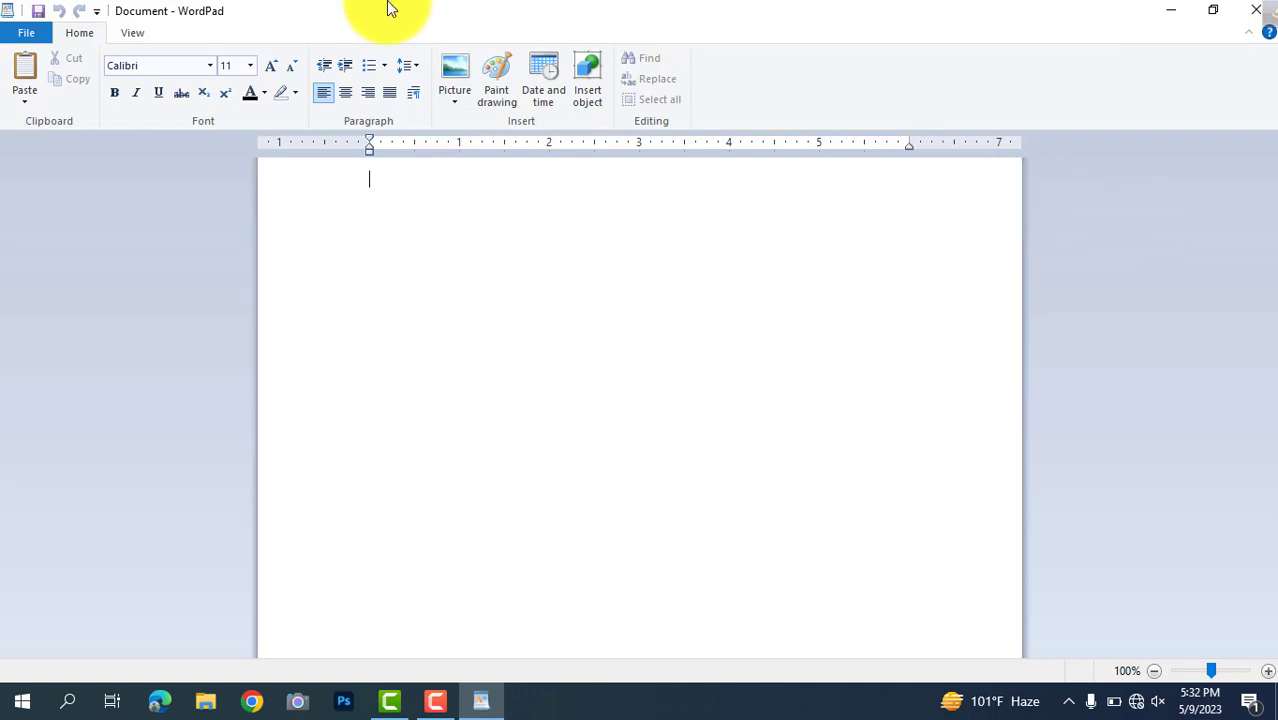
pyautogui.click(503, 314)
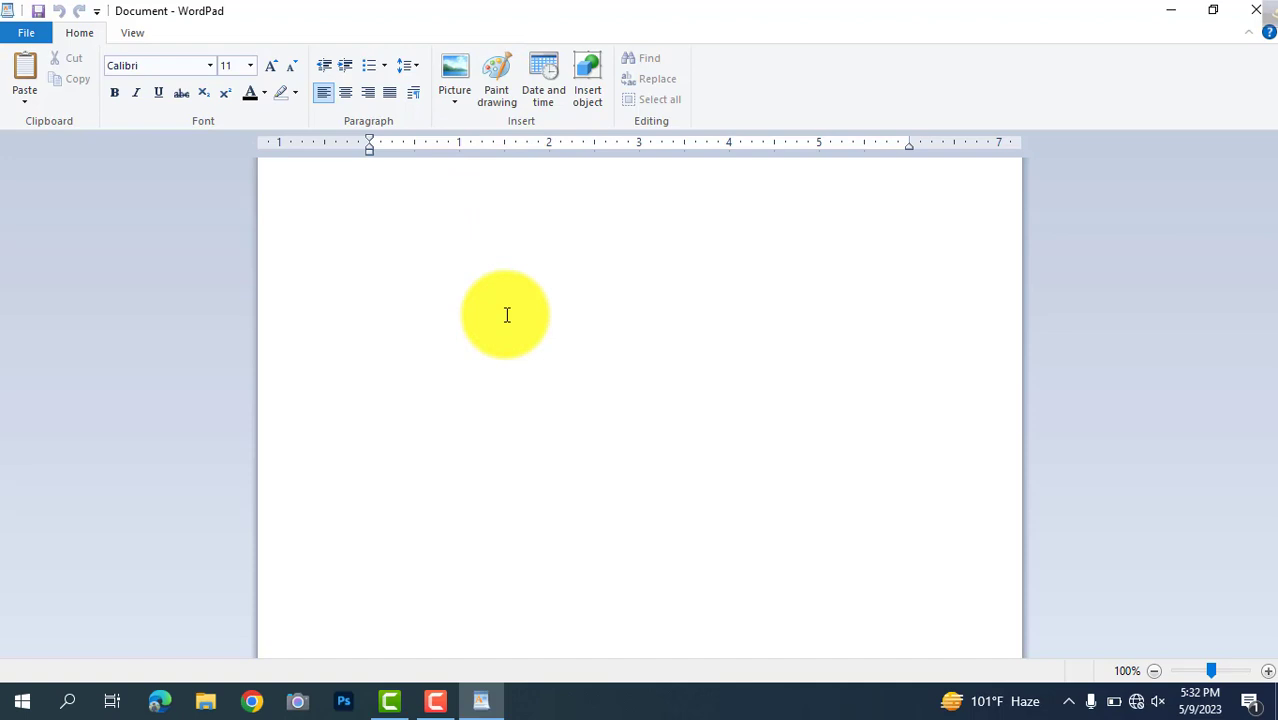
# Enter the line "Welcpme to Tech Manage" in the empty WordPad document
pyautogui.click(451, 255)
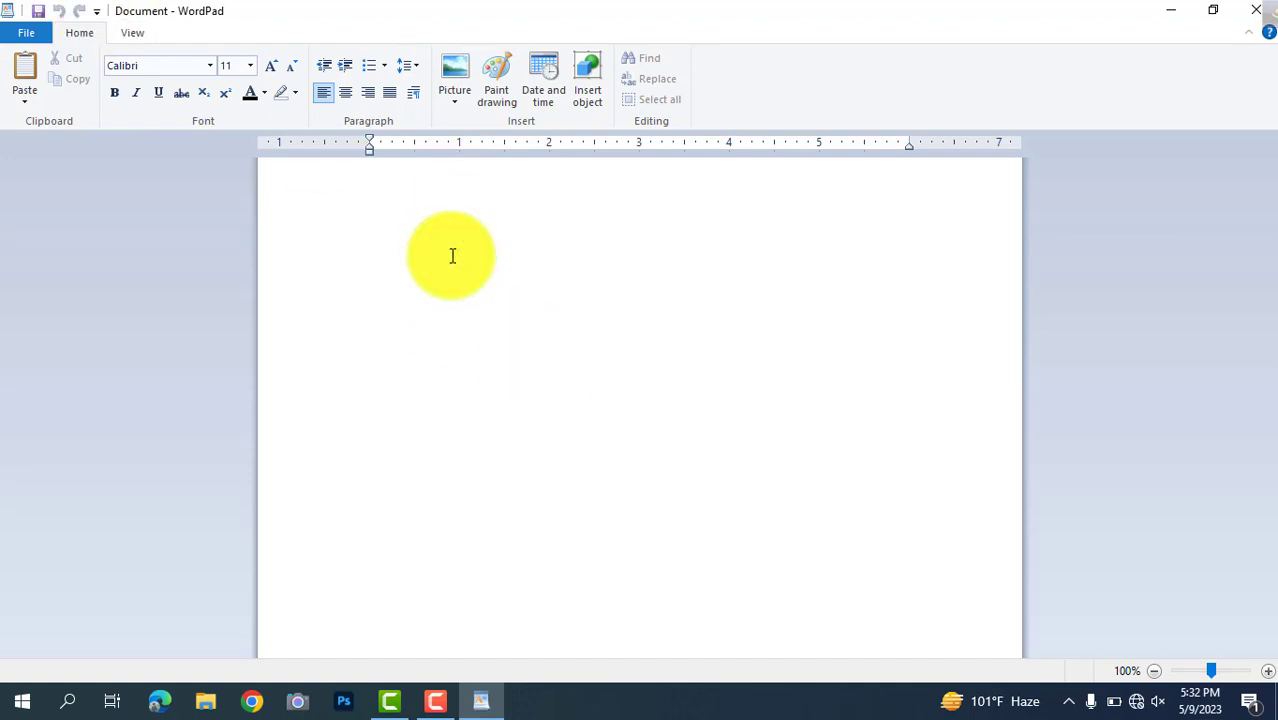
pyautogui.write('w')
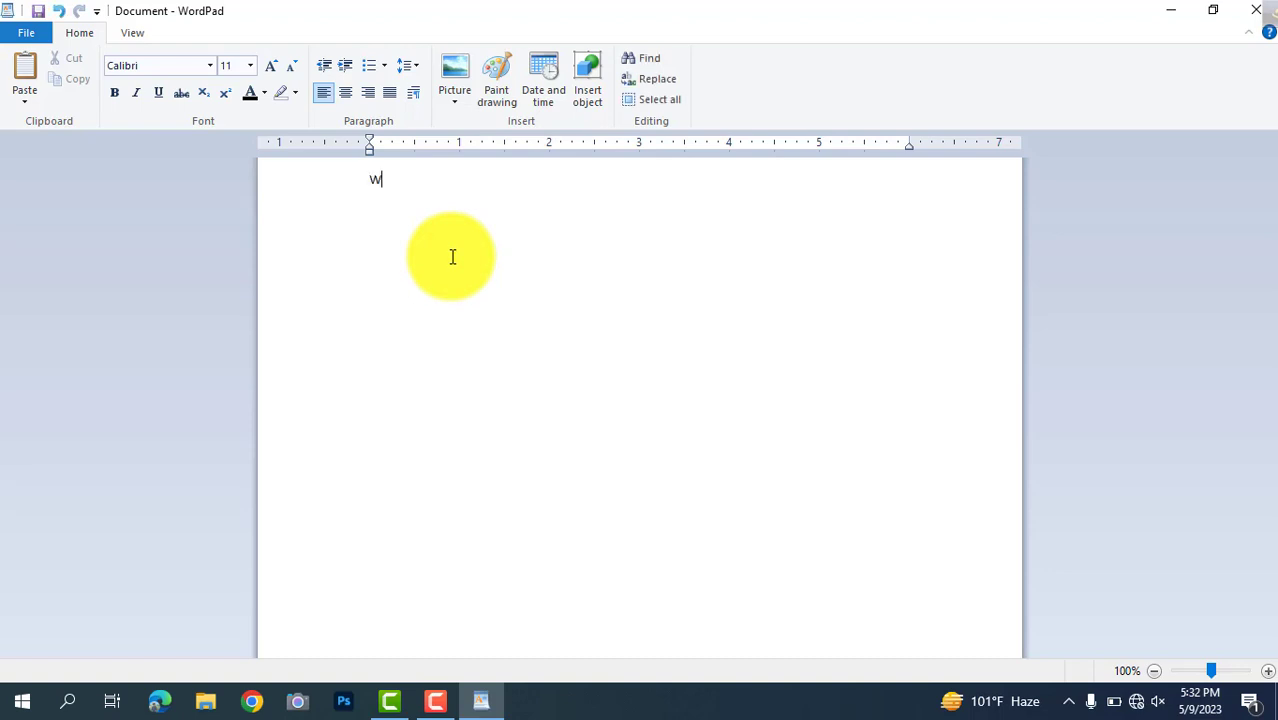
pyautogui.write('elcpme to')
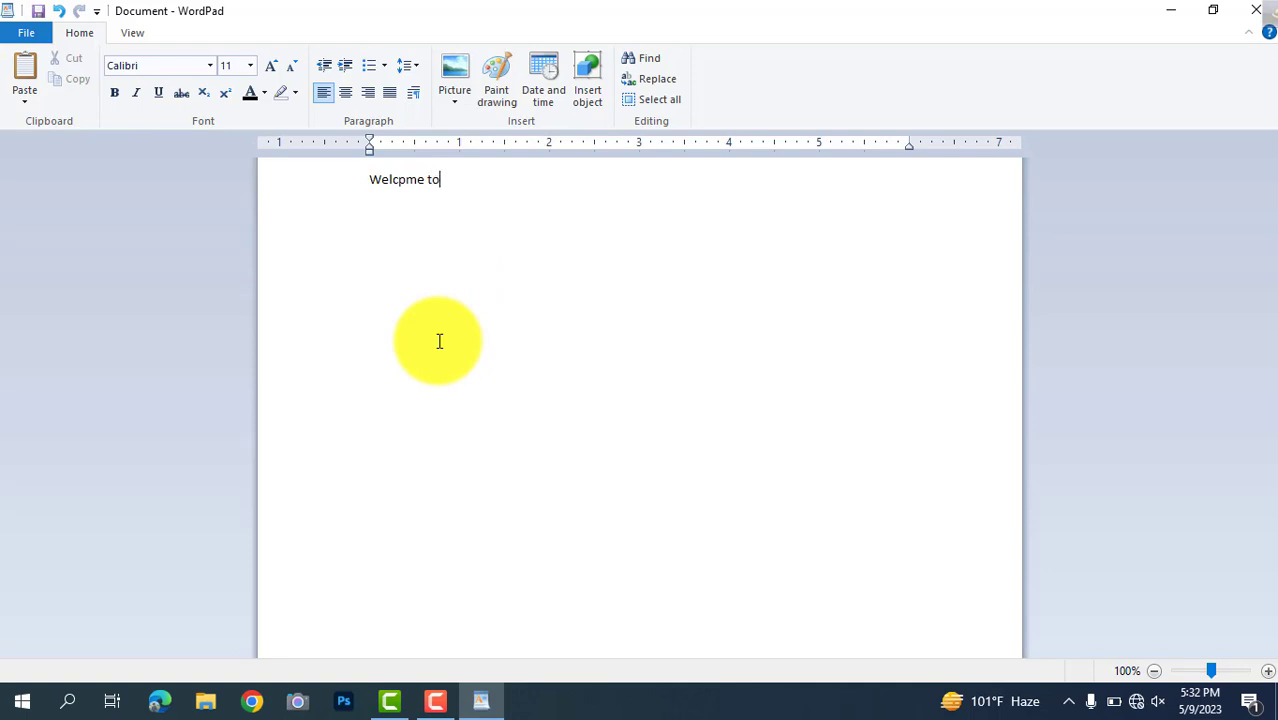
pyautogui.write(' Tech Manage')
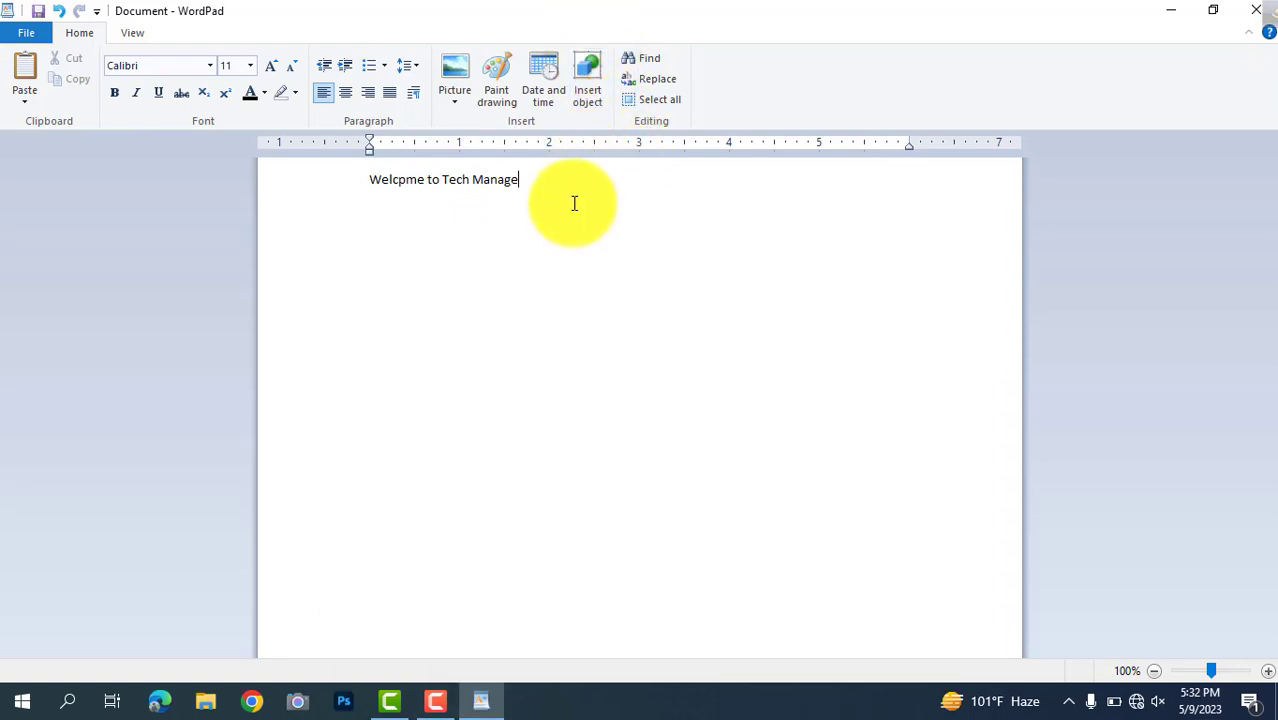
# Set the line's font size to 26 and correct the misspelled first word to "Welcome"
pyautogui.moveTo(572, 198); pyautogui.dragTo(377, 194)
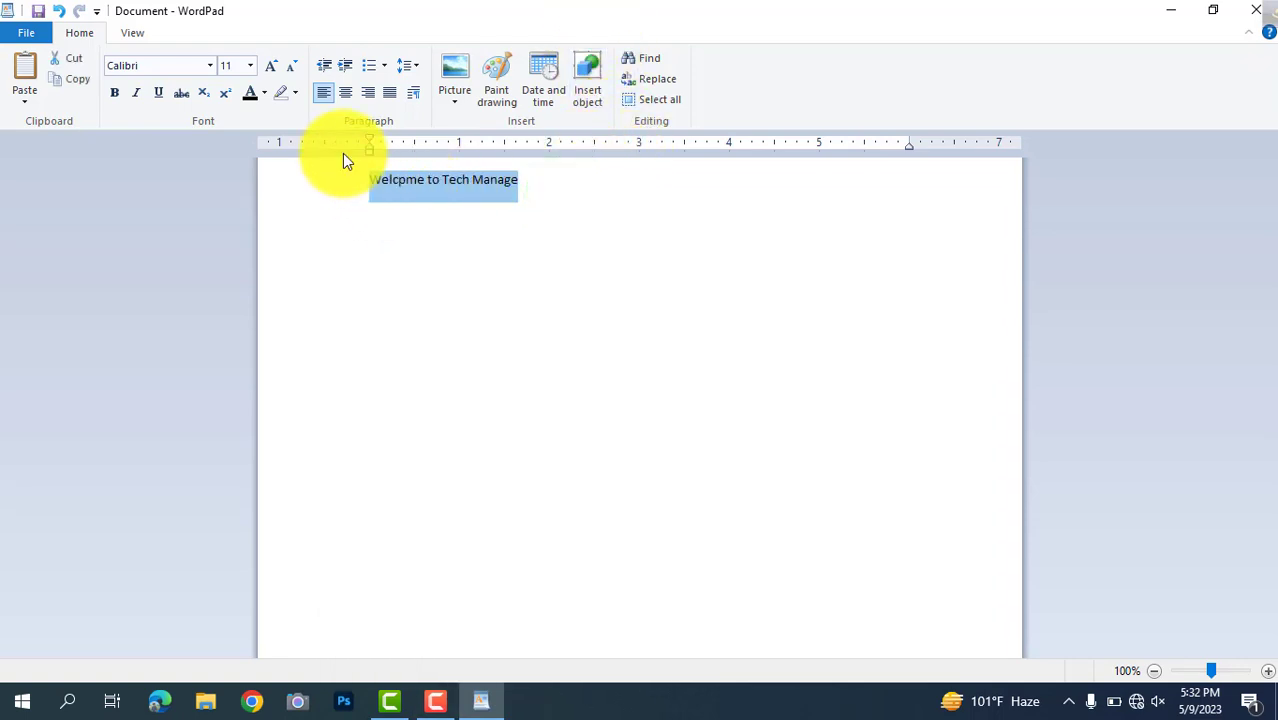
pyautogui.click(250, 66)
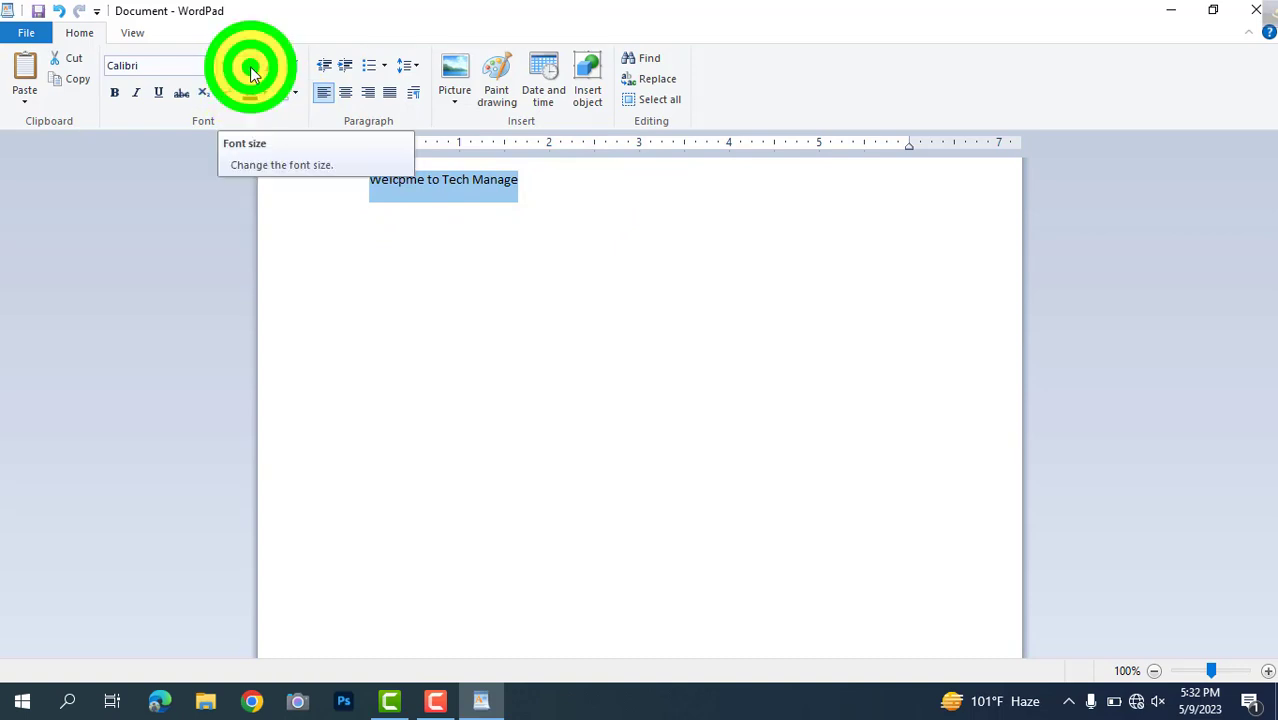
pyautogui.click(230, 262)
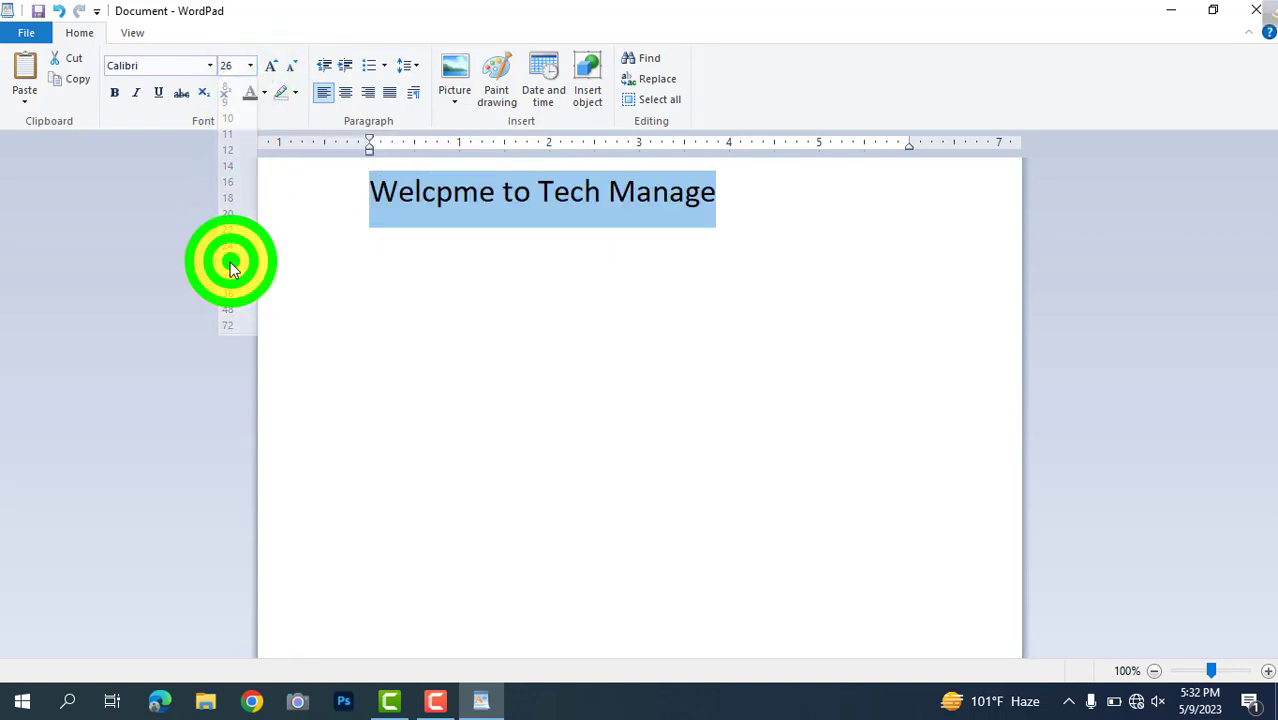
pyautogui.click(401, 234)
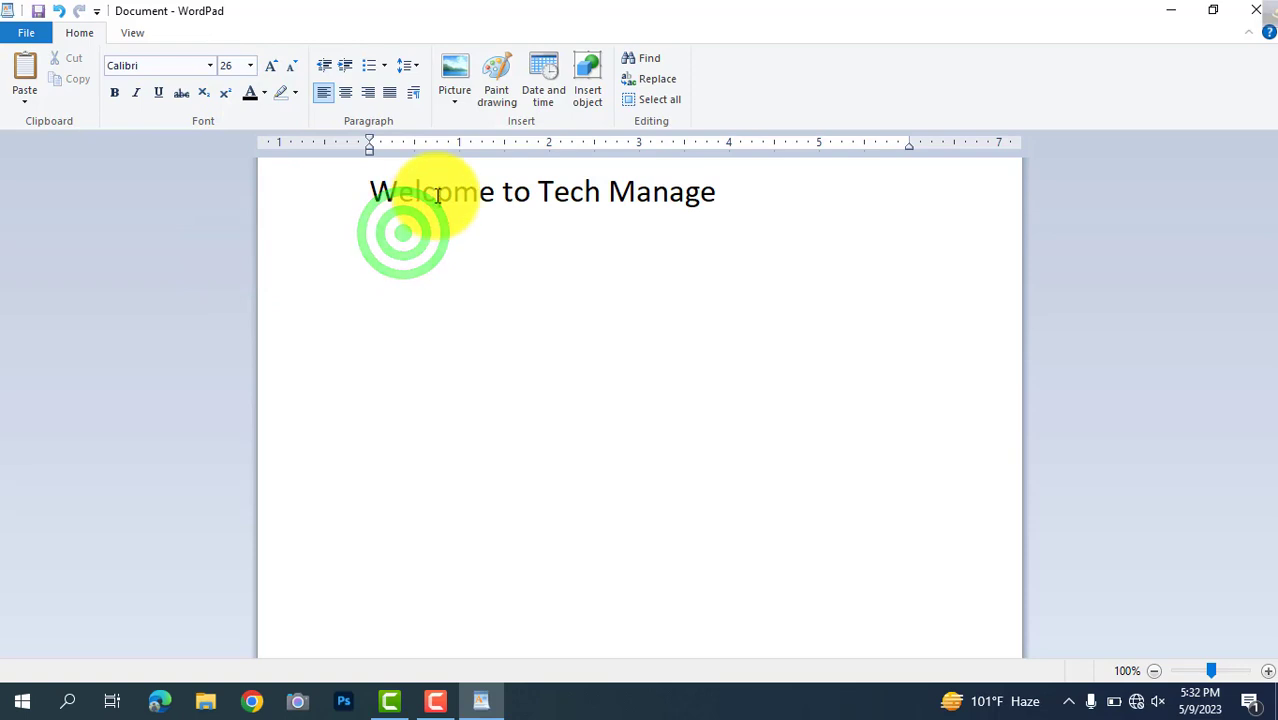
pyautogui.click(437, 195)
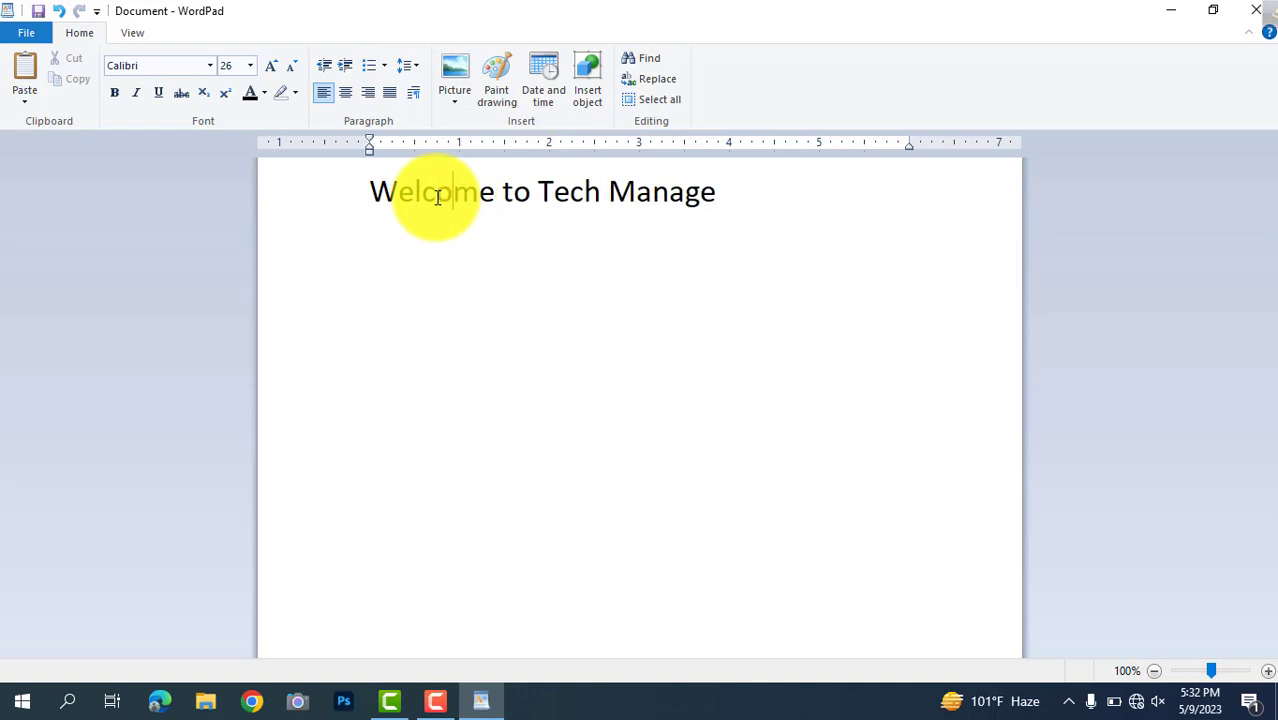
# Try Barlow Condensed SemiBold on the whole welcome line before setting its font to Barlow Condensed Black
pyautogui.click(766, 228)
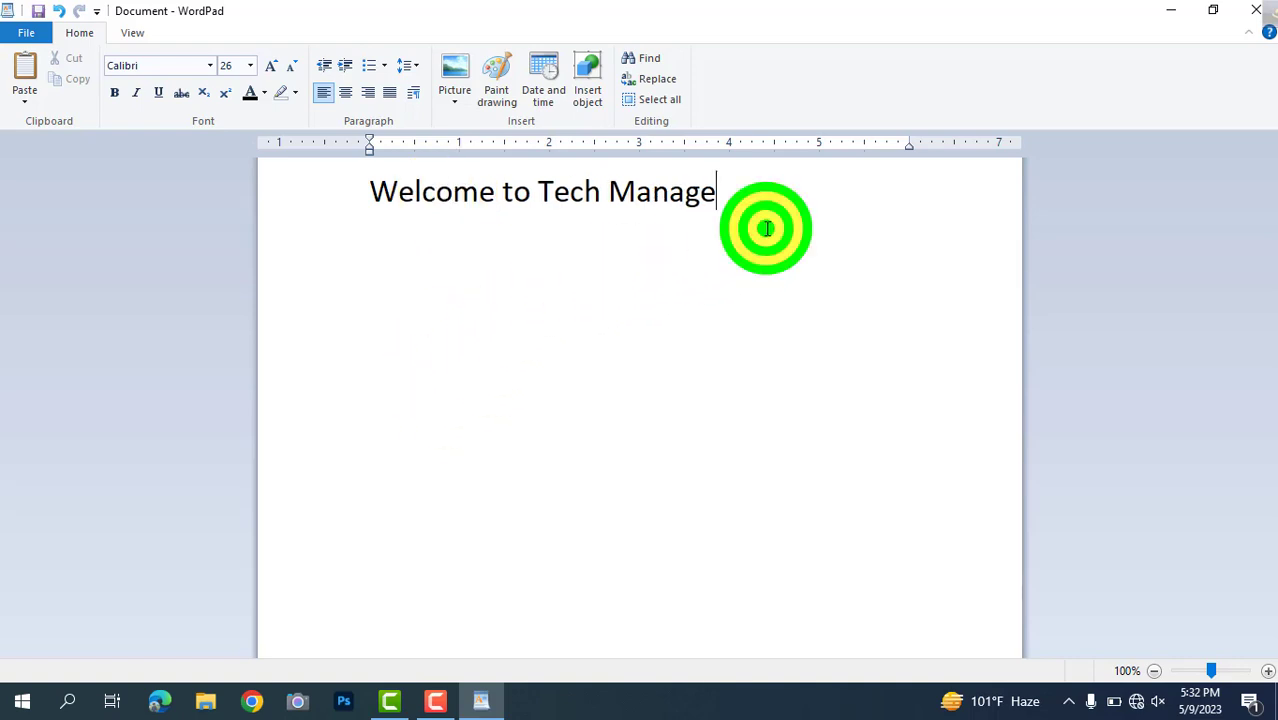
pyautogui.moveTo(768, 228); pyautogui.dragTo(376, 227)
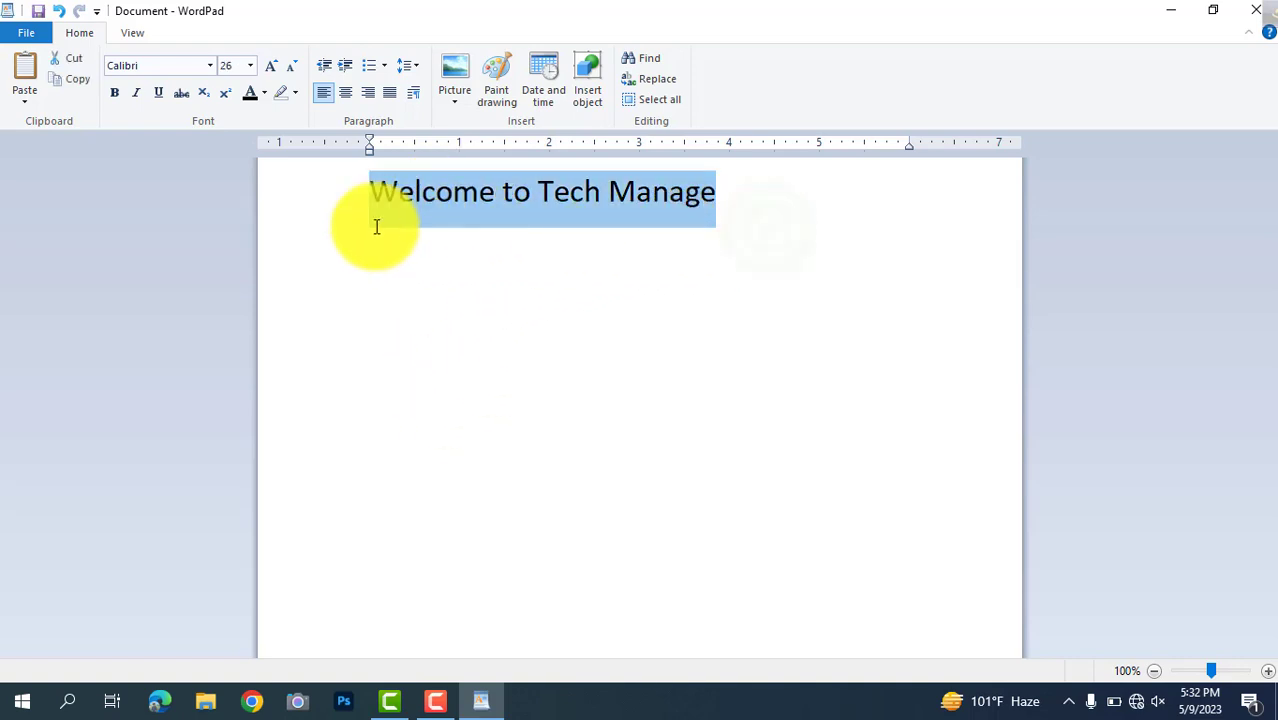
pyautogui.click(208, 65)
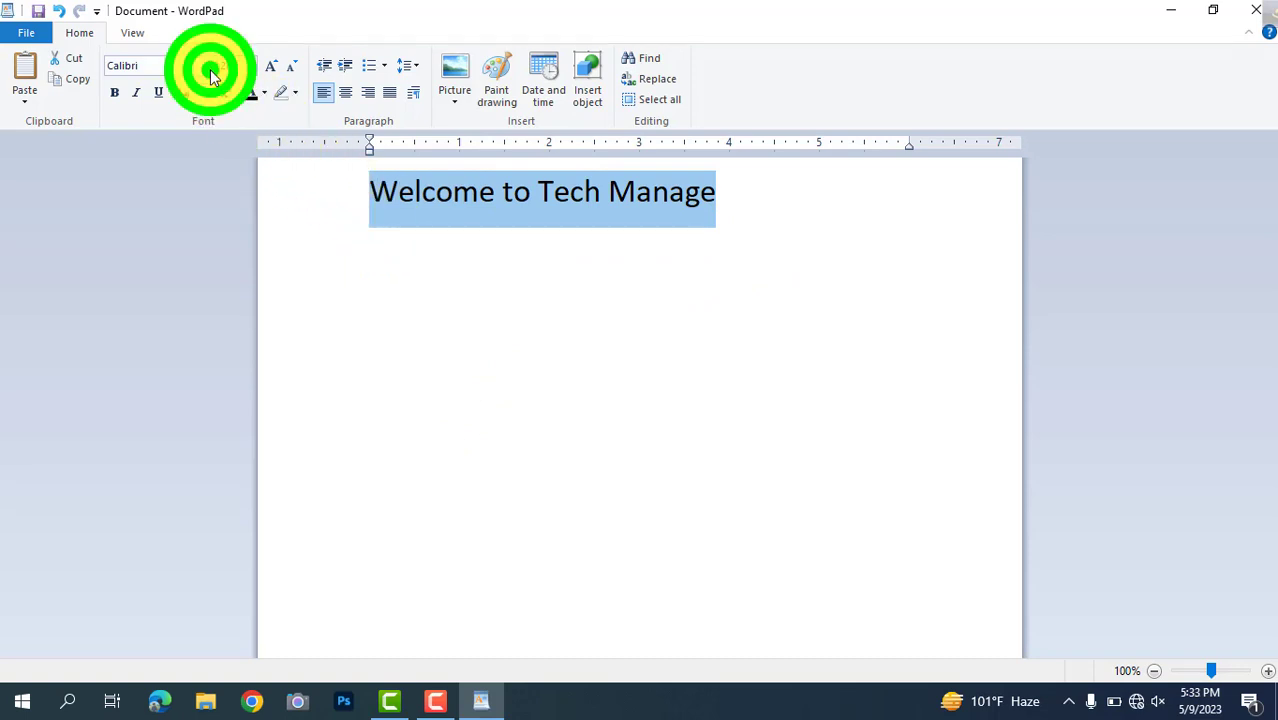
pyautogui.click(195, 123)
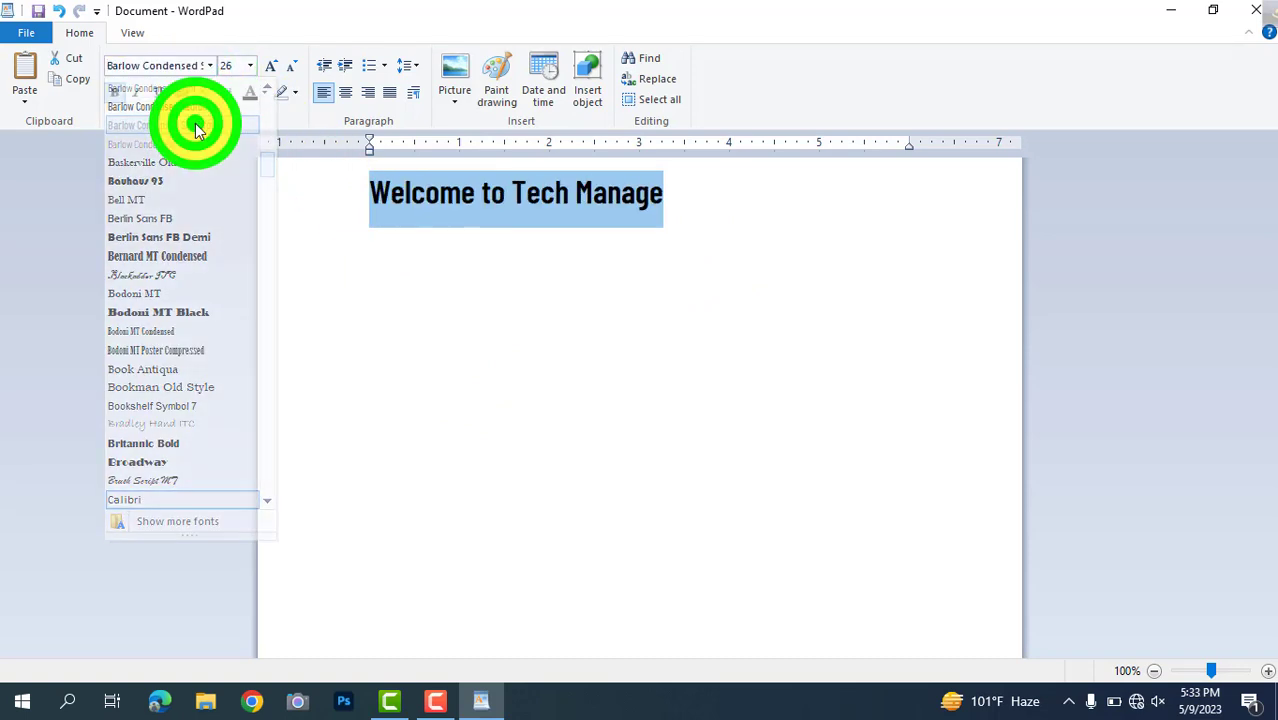
pyautogui.click(208, 65)
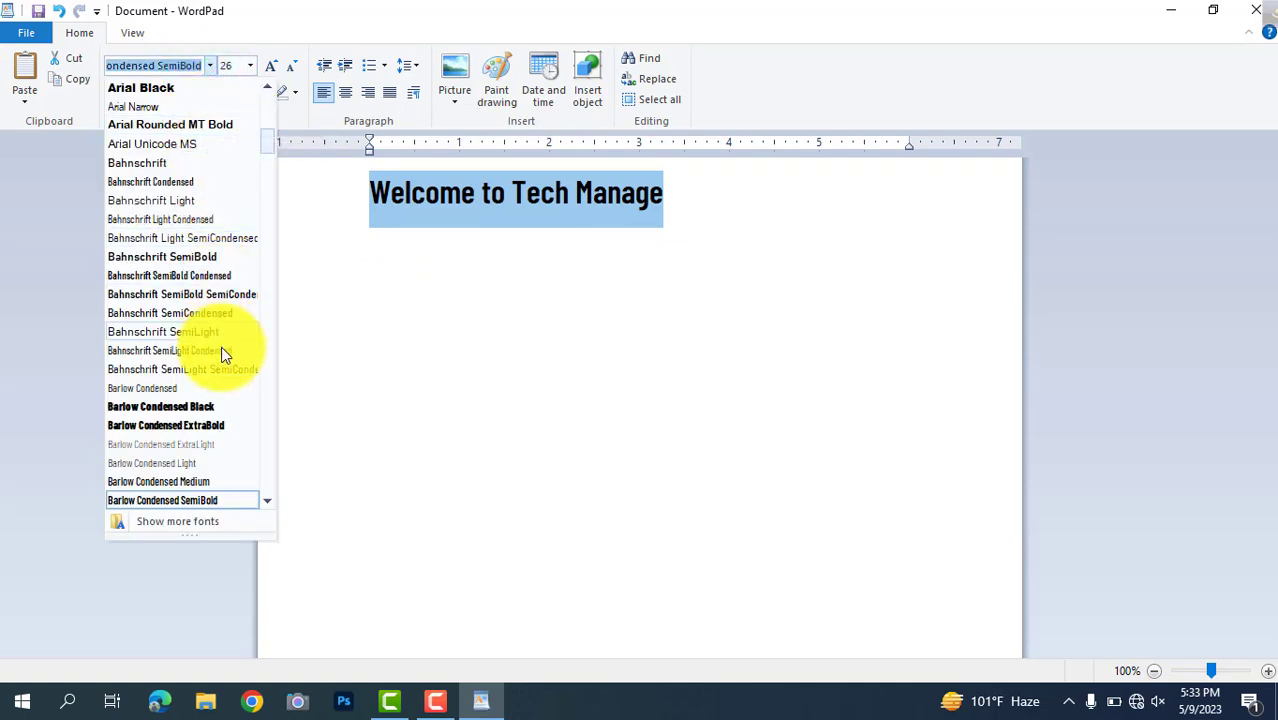
pyautogui.click(219, 402)
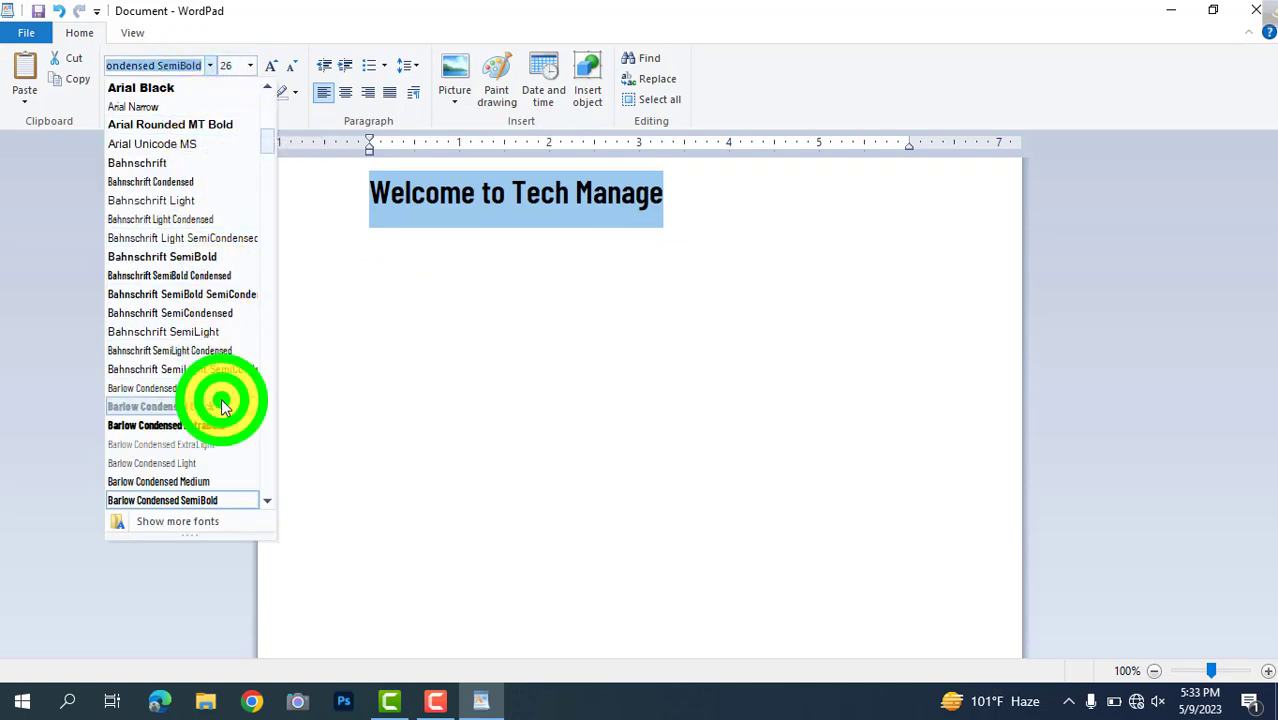
pyautogui.click(467, 360)
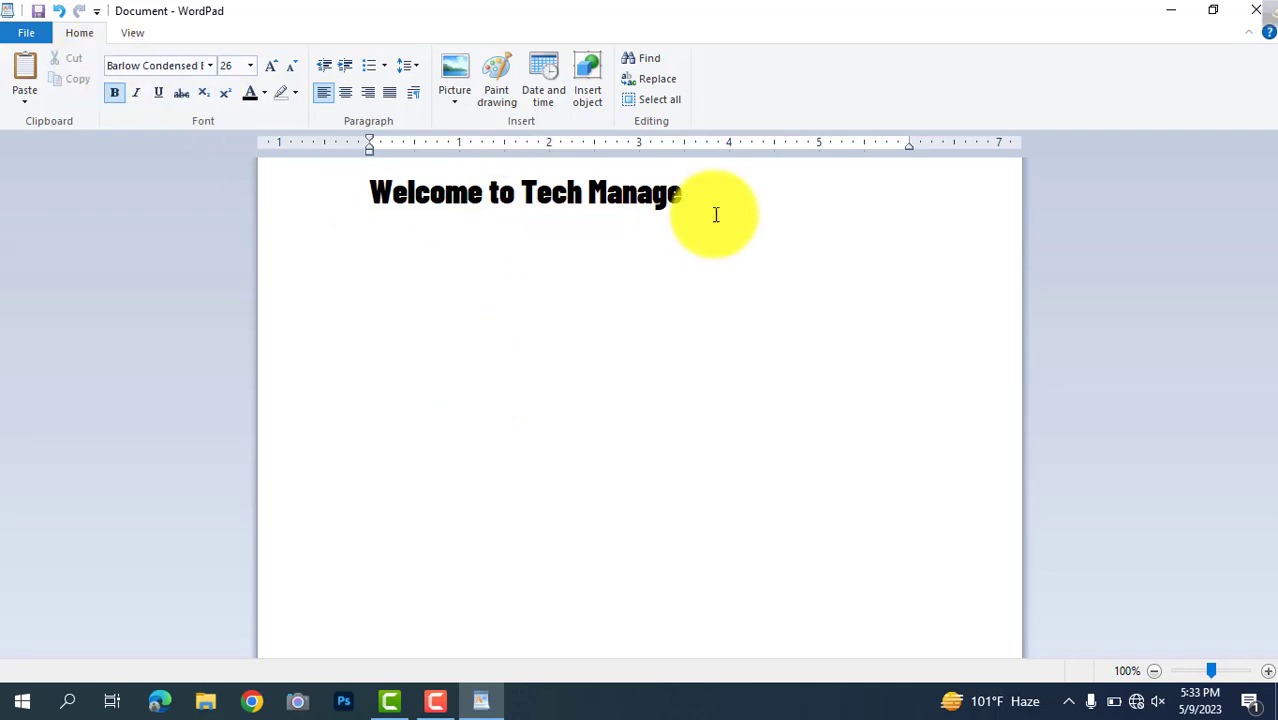
# Turn off bold for the welcome line and make it italic, underlined and superscript
pyautogui.moveTo(737, 210); pyautogui.dragTo(226, 206)
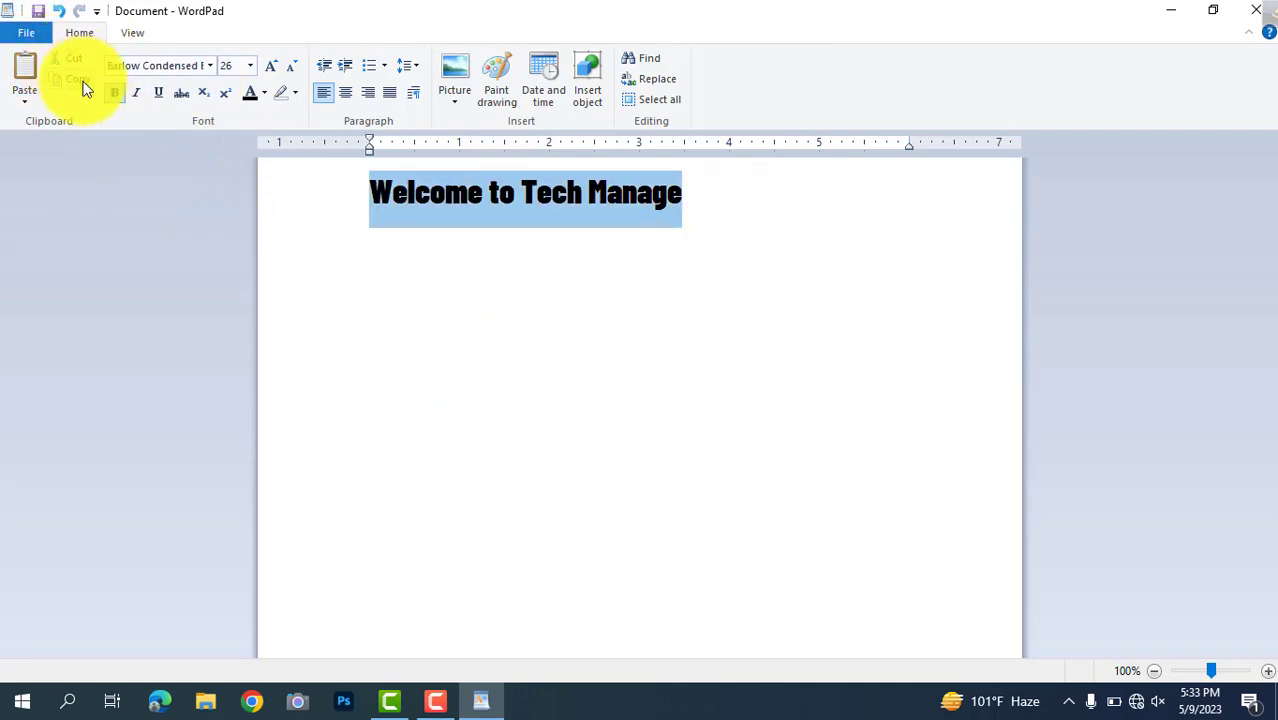
pyautogui.click(139, 92)
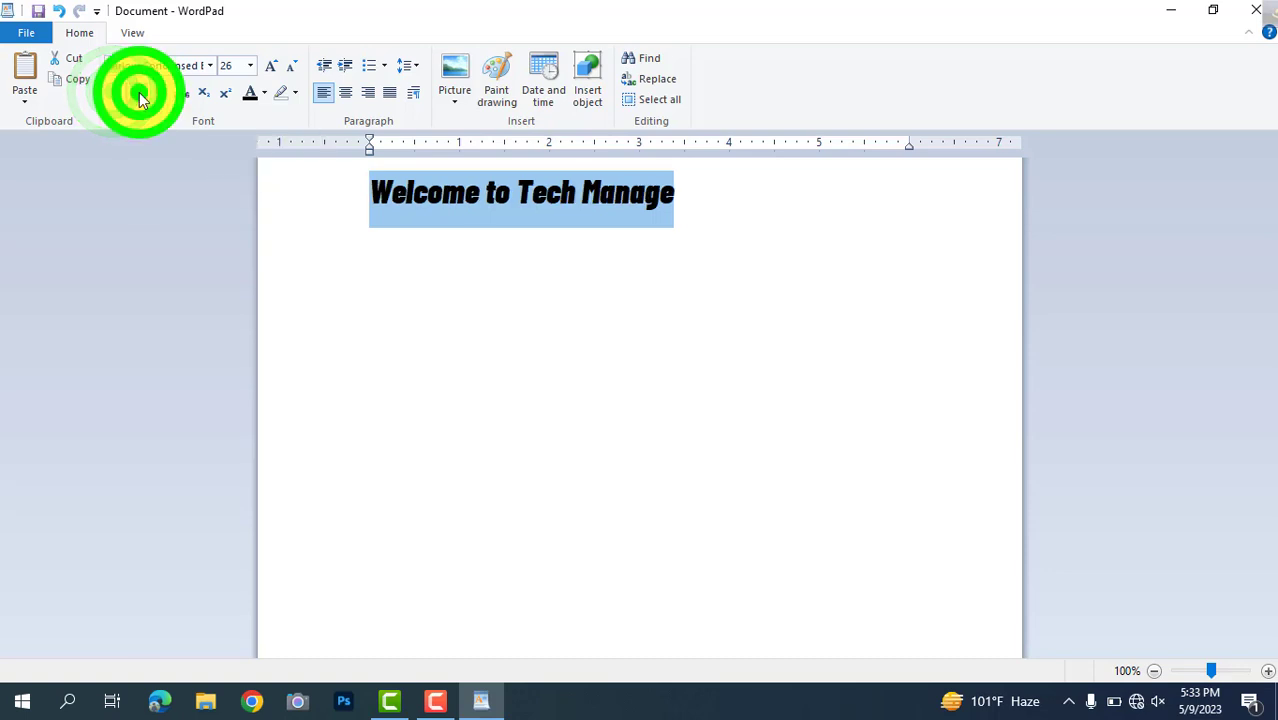
pyautogui.click(158, 100)
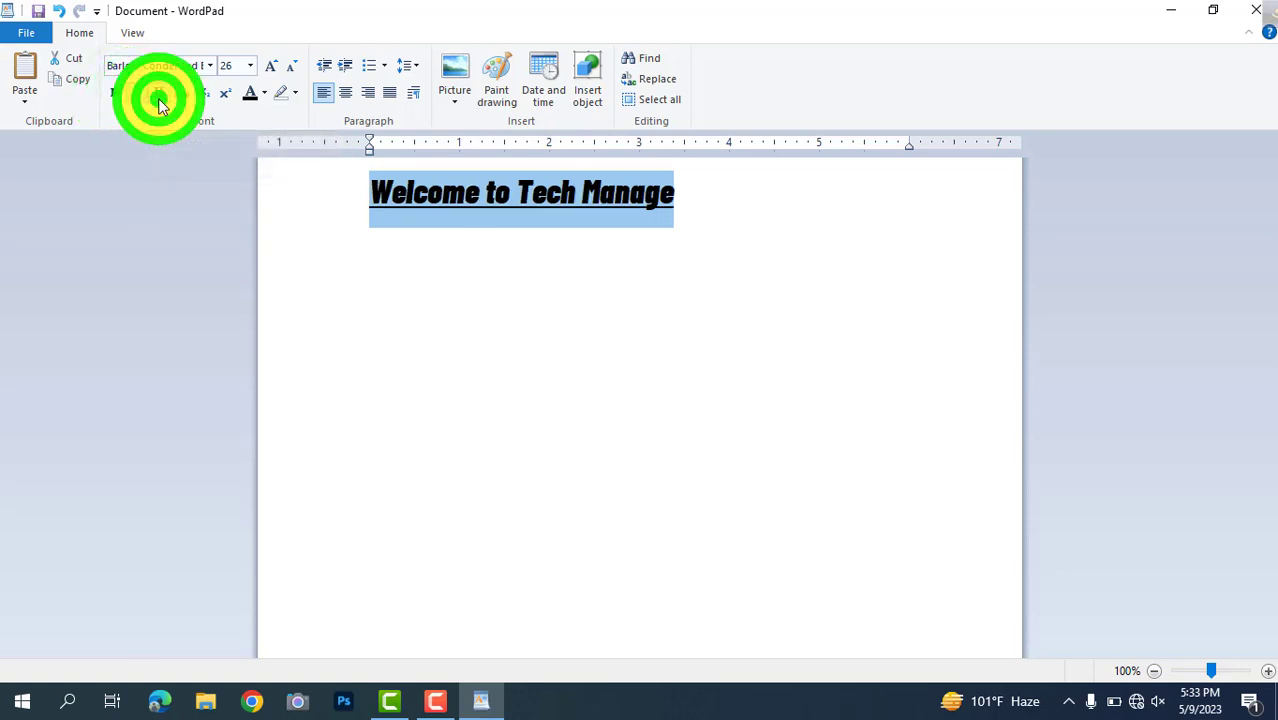
pyautogui.click(219, 95)
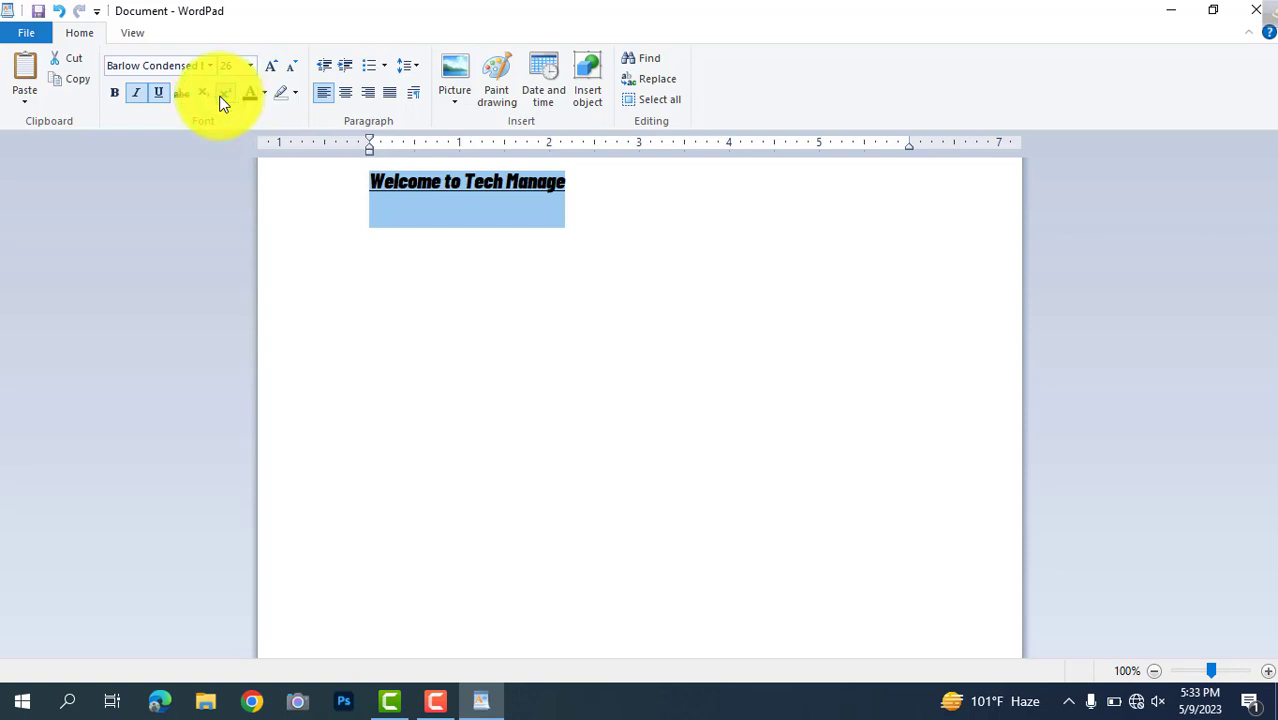
pyautogui.click(207, 124)
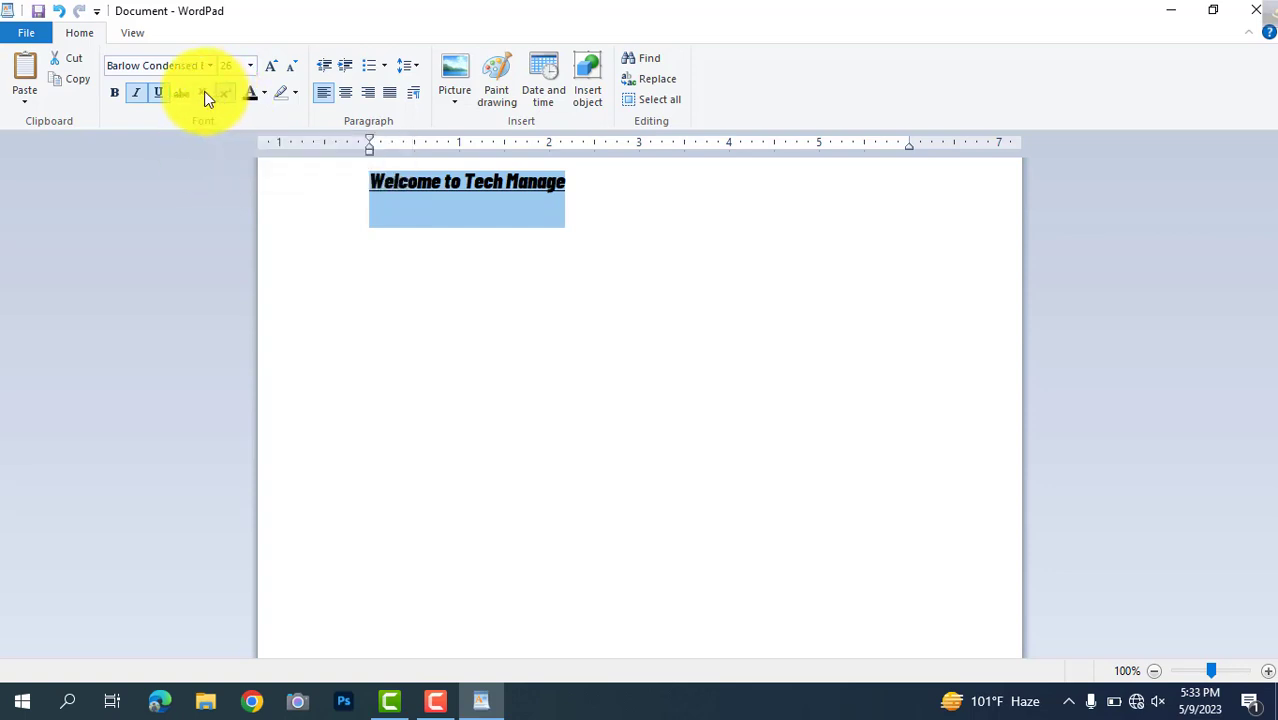
pyautogui.click(283, 232)
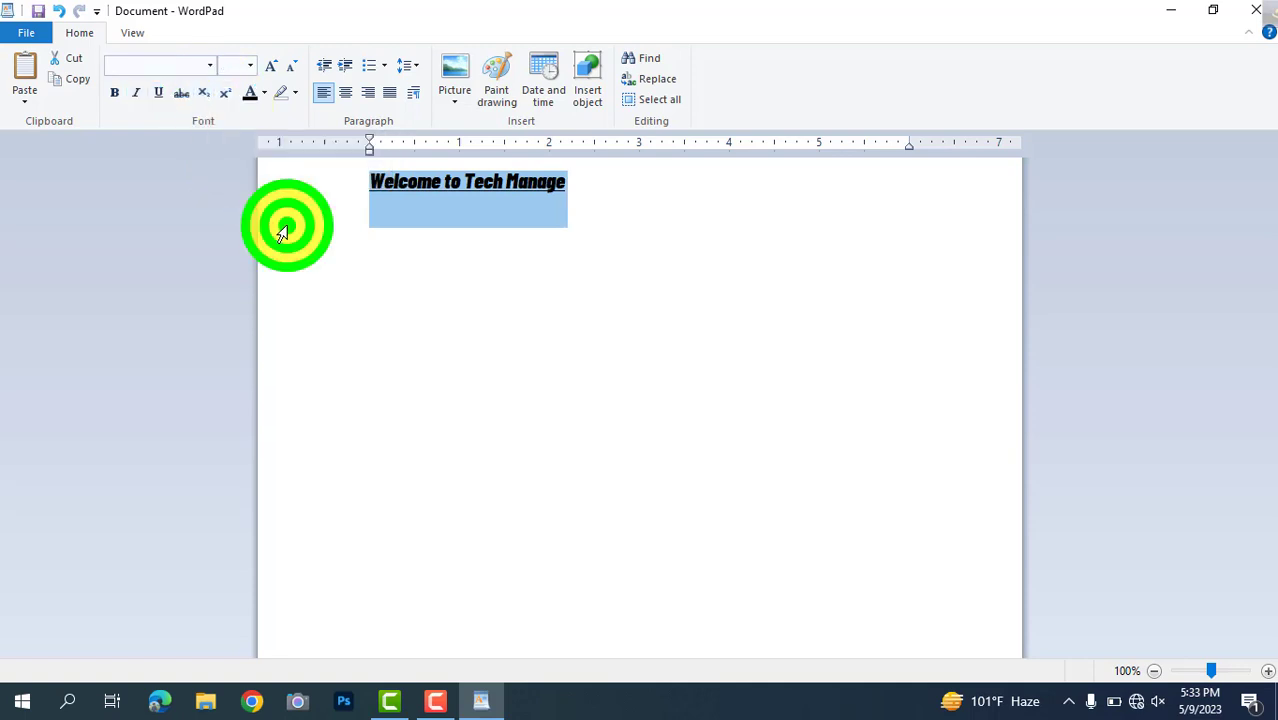
# Start a new line under the welcome text with a superscript "a", turn superscript off and add a "2"
pyautogui.click(628, 186)
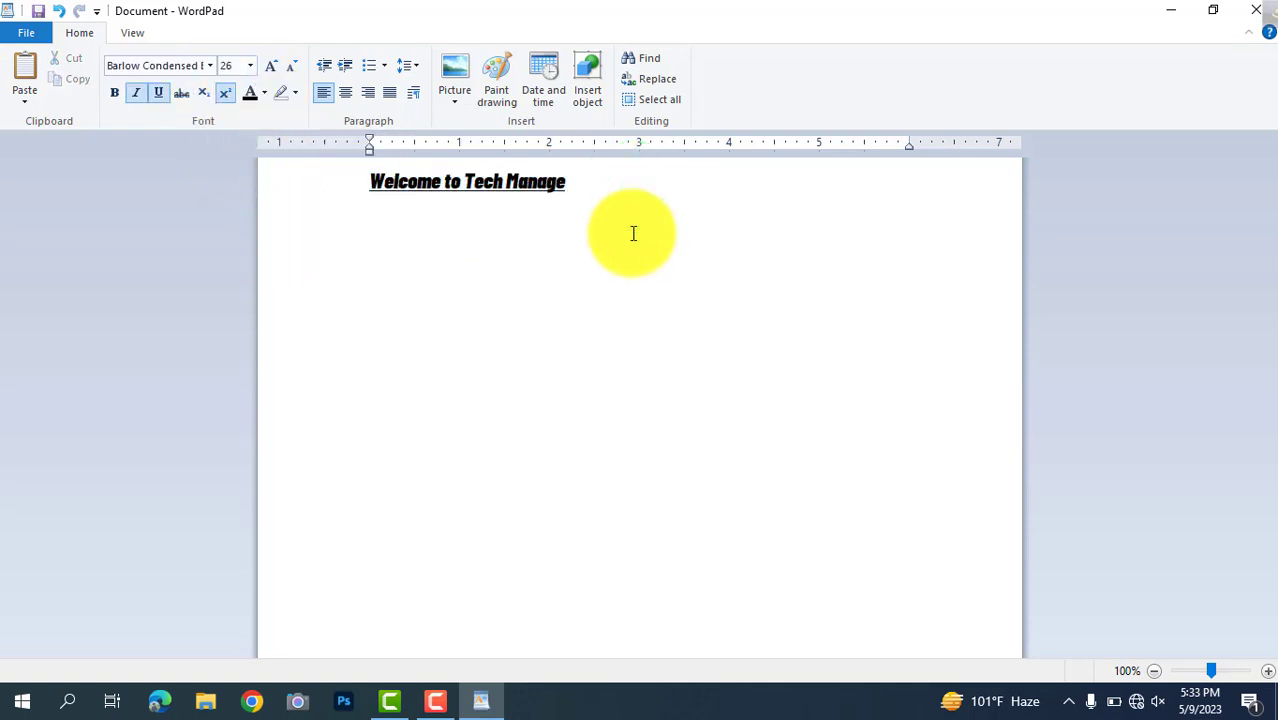
pyautogui.press('Return')
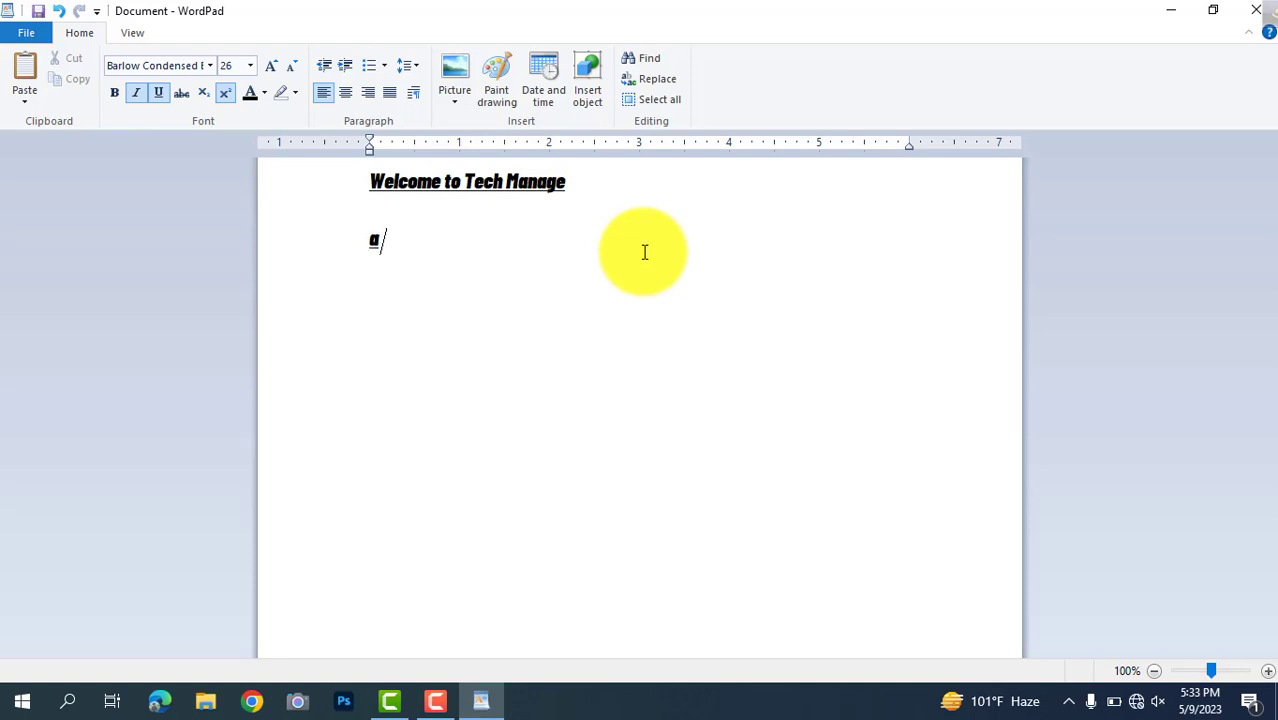
pyautogui.click(226, 90)
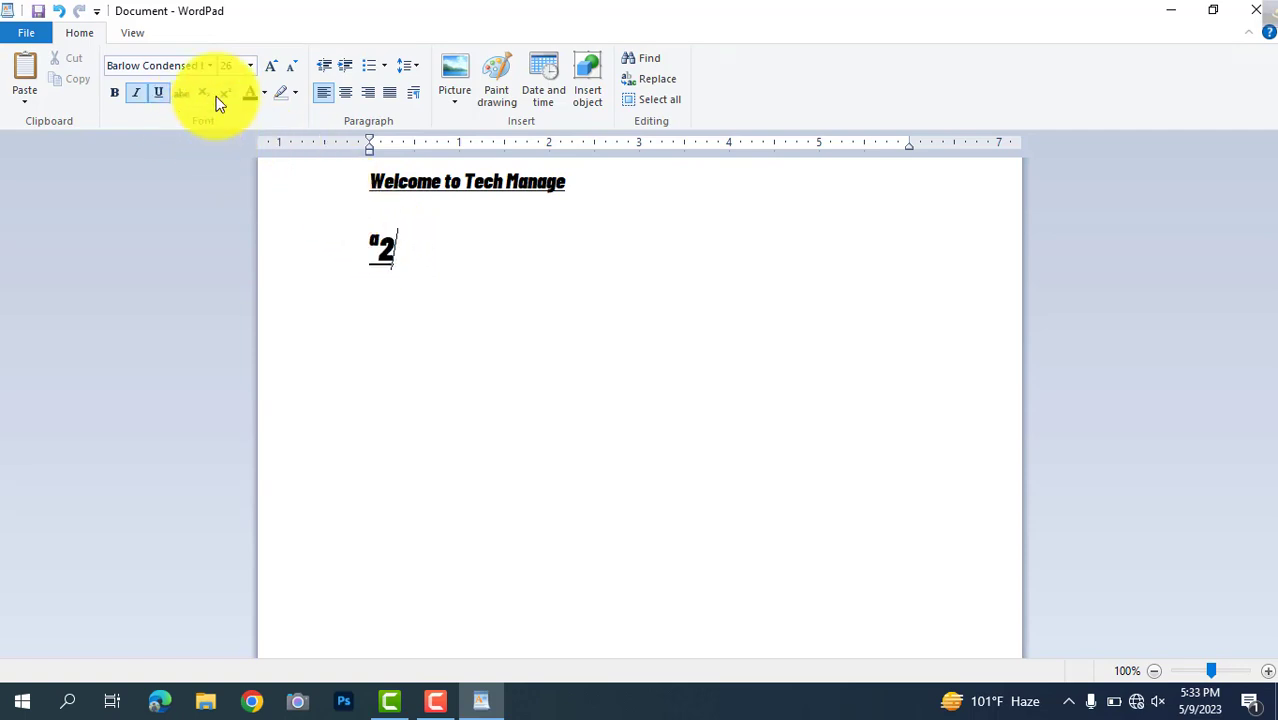
# Retype the line under the welcome text as a²b², with both 2s in superscript and the letters in normal position
pyautogui.press('BackSpace')
pyautogui.click(228, 92)
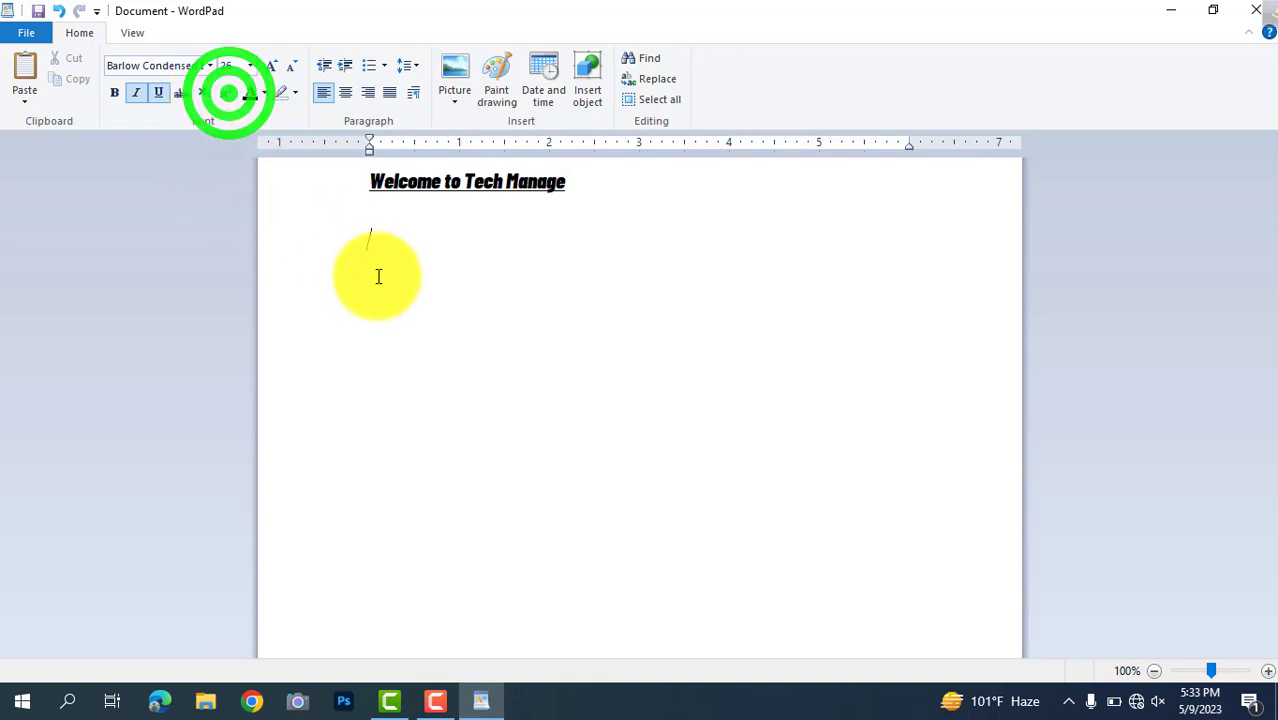
pyautogui.write('a')
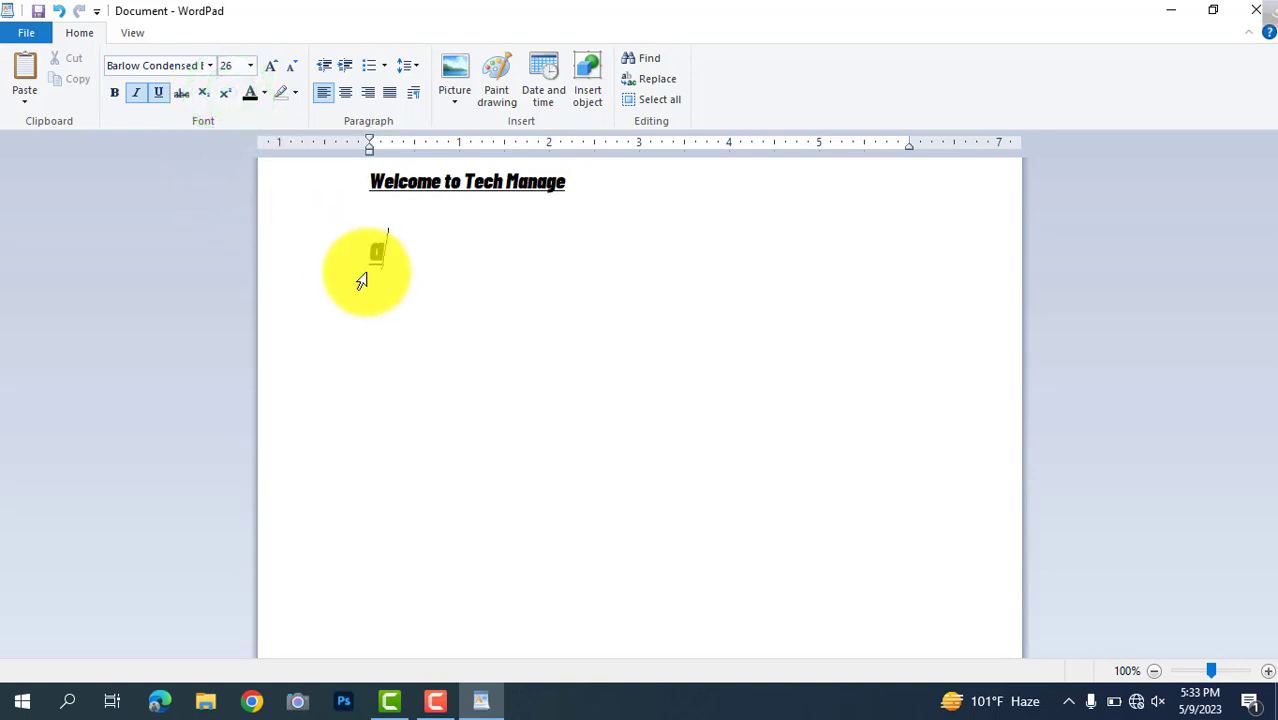
pyautogui.click(223, 91)
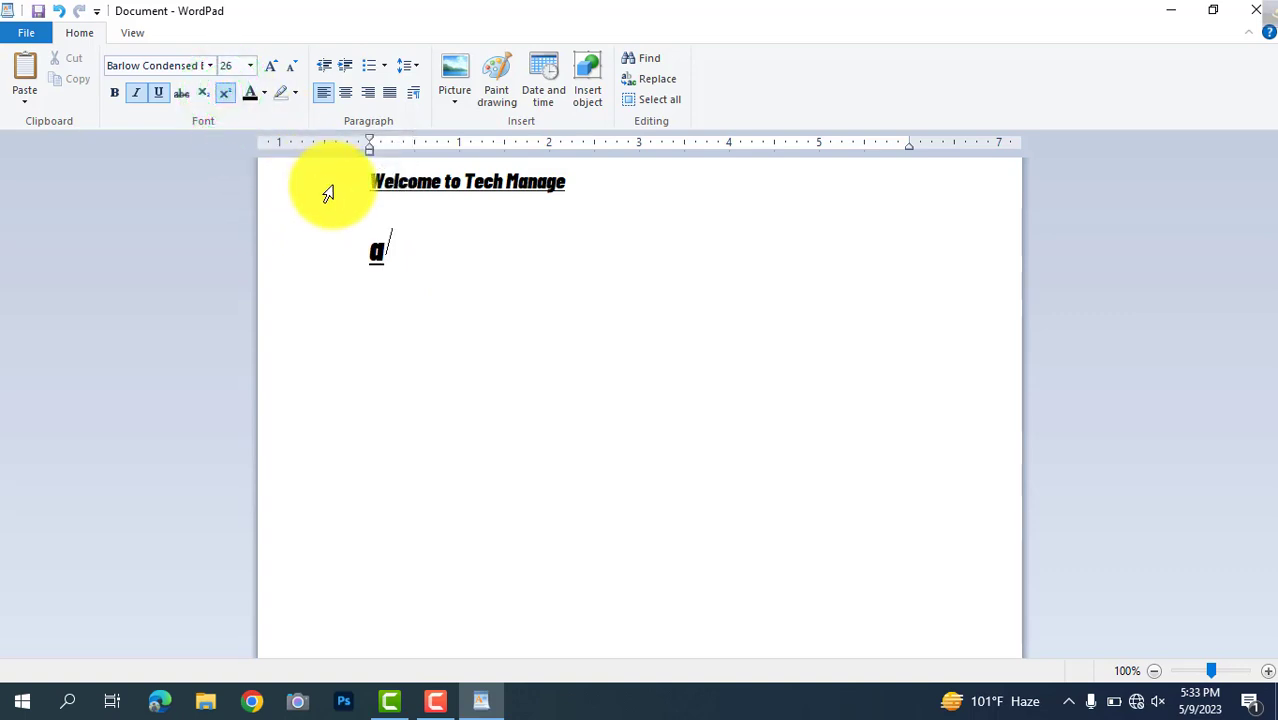
pyautogui.click(506, 267)
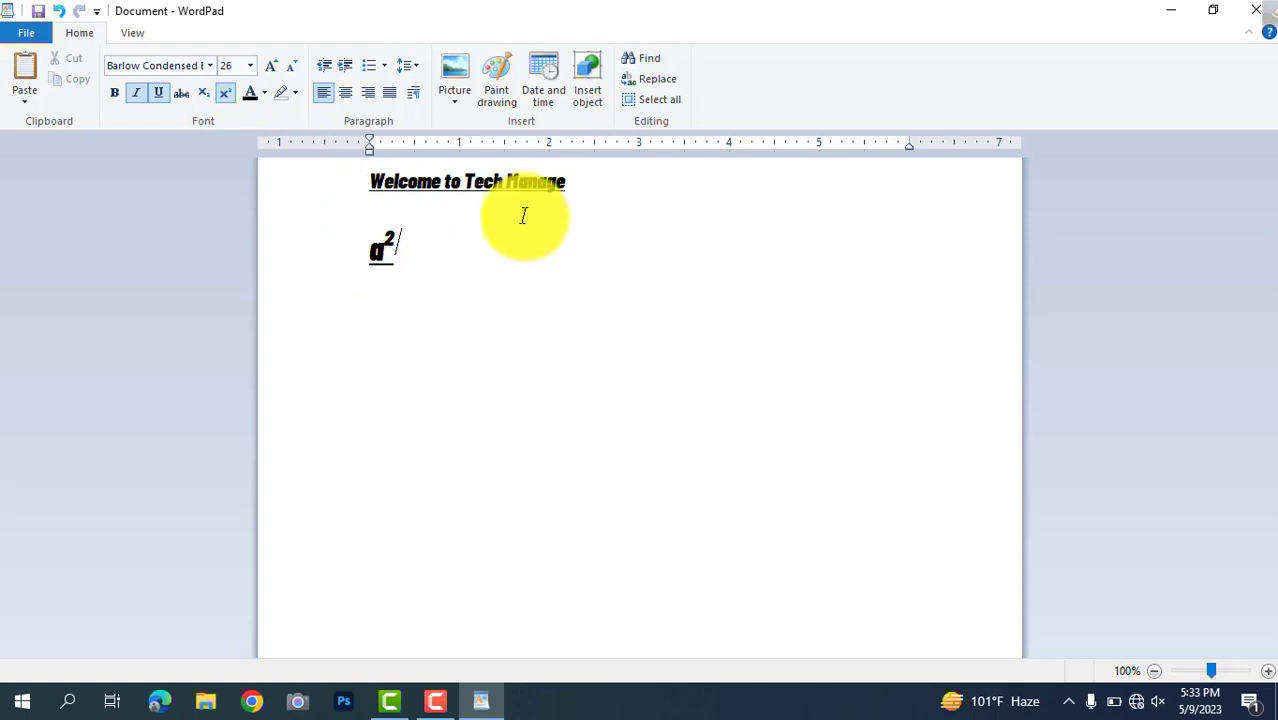
pyautogui.click(227, 91)
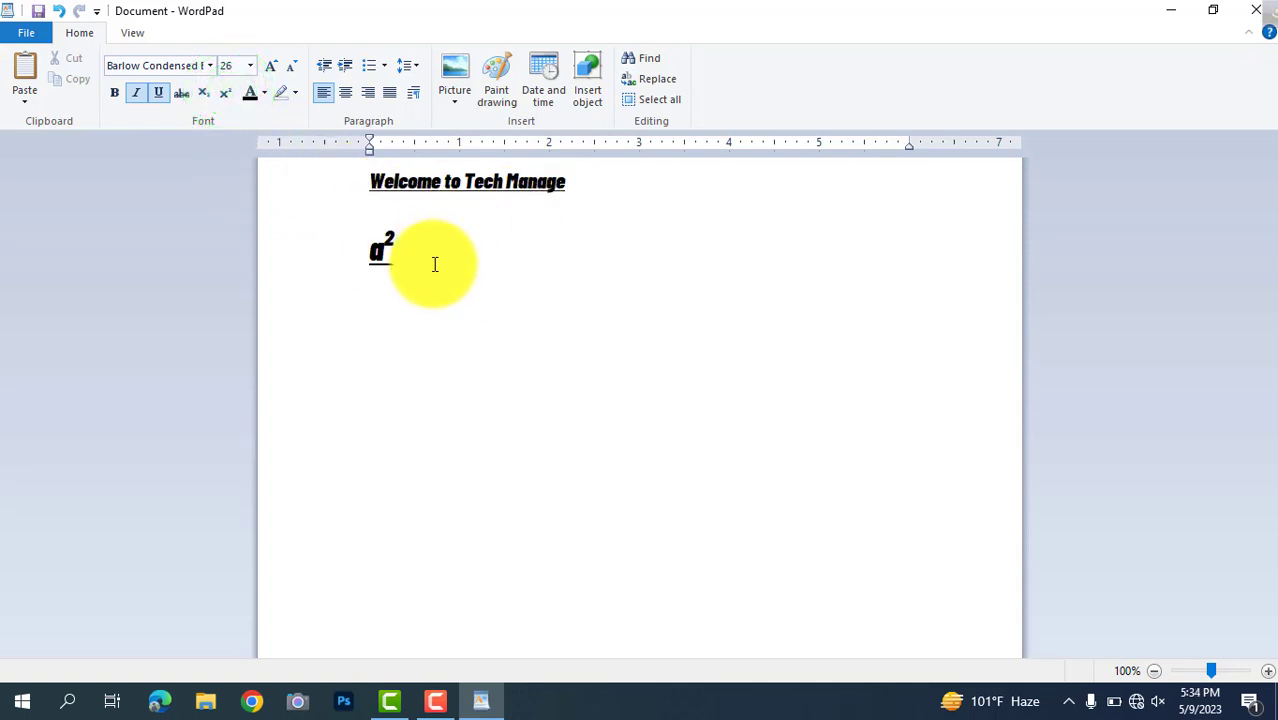
pyautogui.click(227, 91)
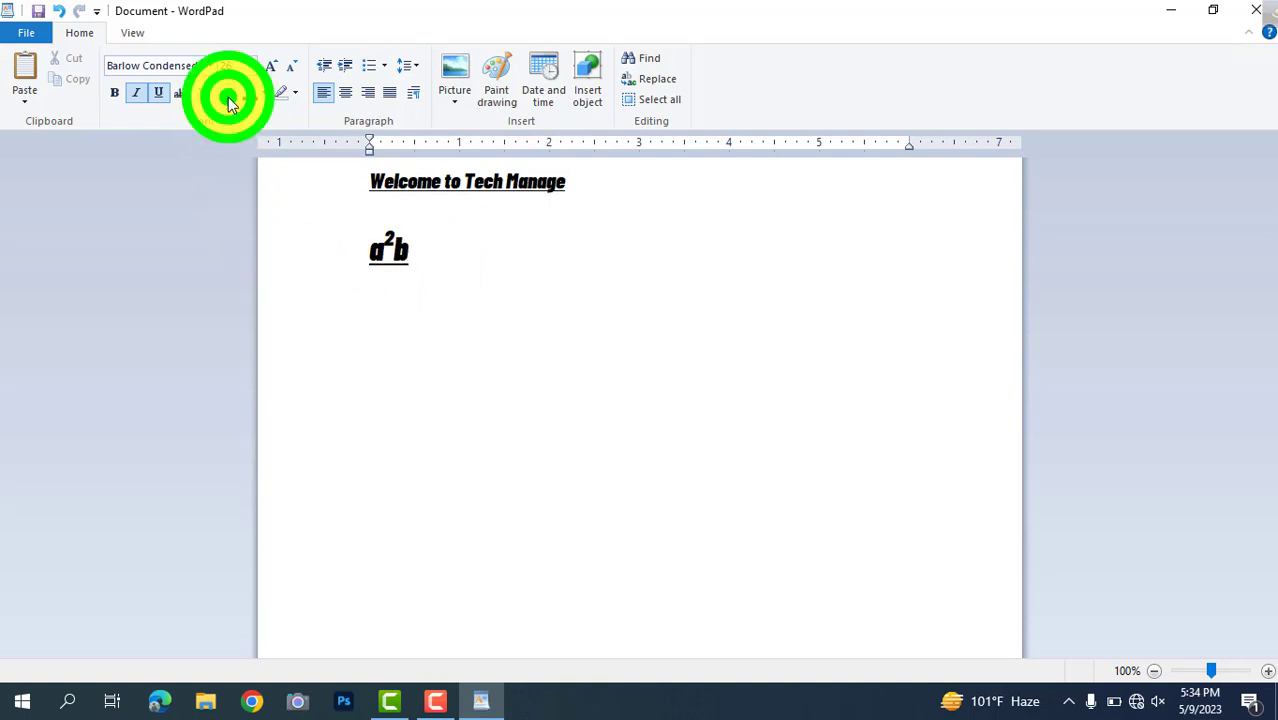
pyautogui.write('2')
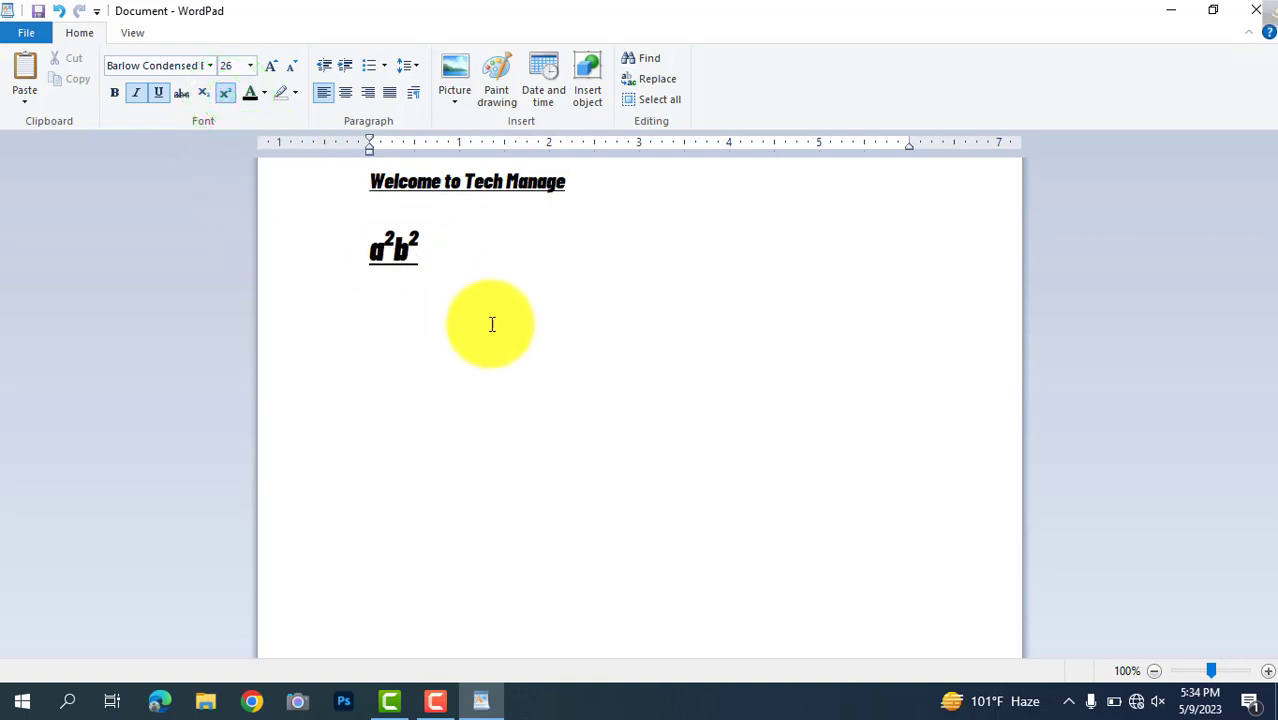
# Delete the a²b² expression and select the welcome line
pyautogui.moveTo(433, 262); pyautogui.dragTo(361, 262)
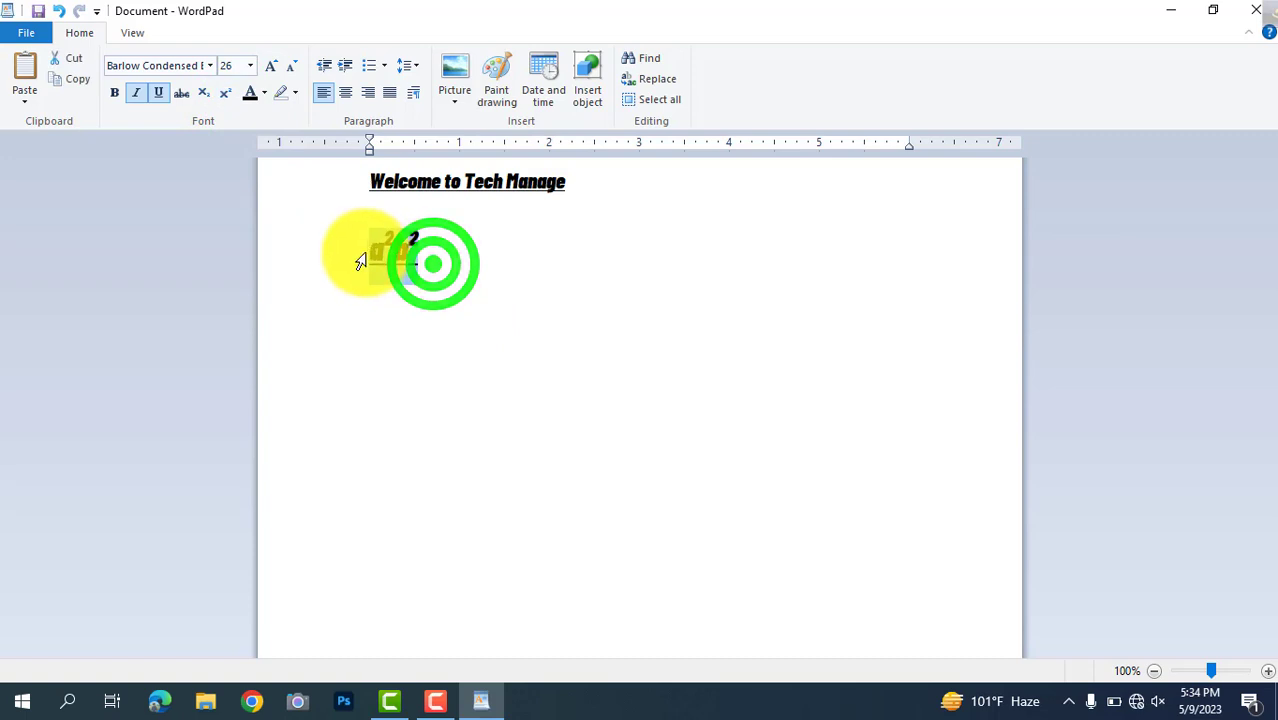
pyautogui.press('BackSpace')
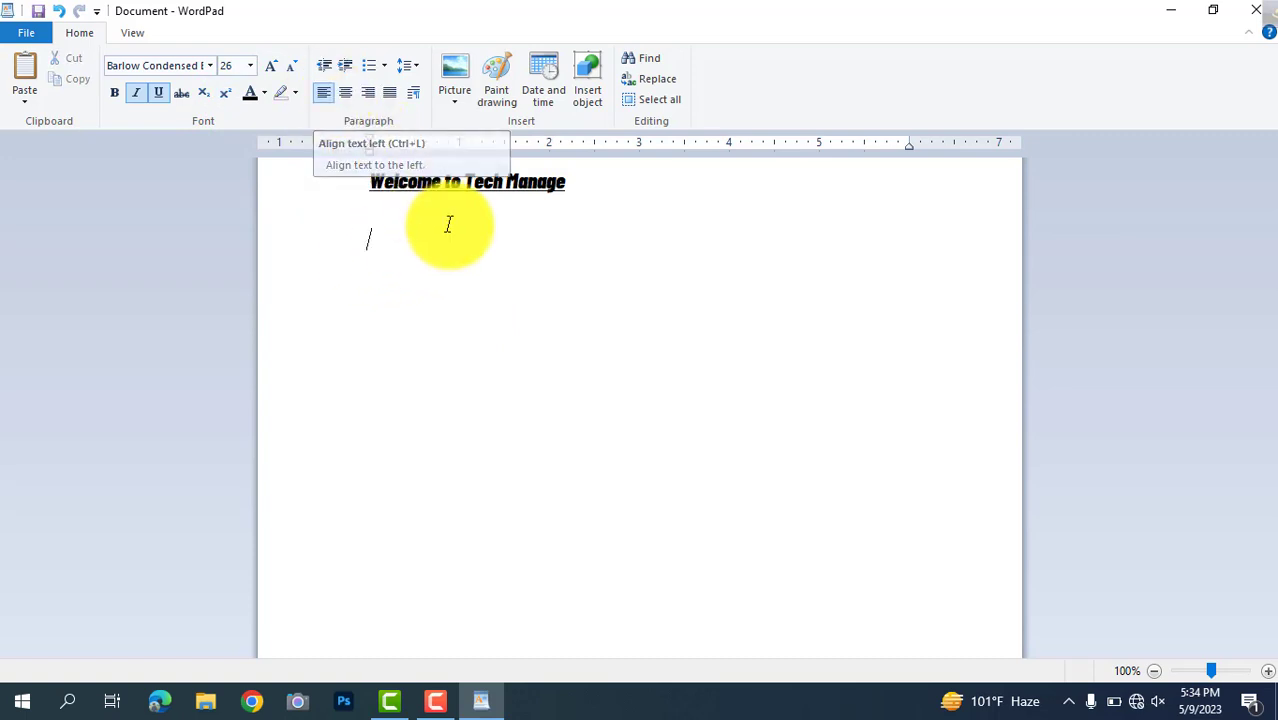
pyautogui.moveTo(569, 192); pyautogui.dragTo(324, 104)
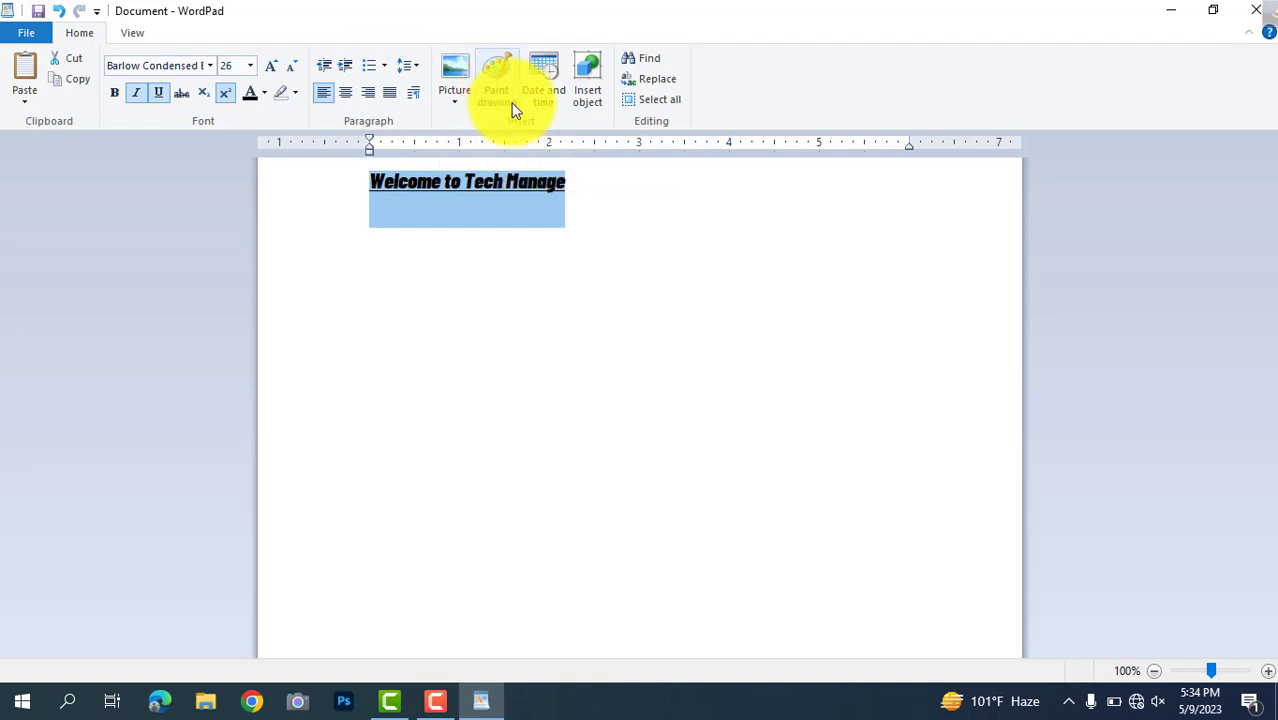
# Add a new line below the welcome text and insert the current date in the 5/9/2023 format
pyautogui.click(666, 199)
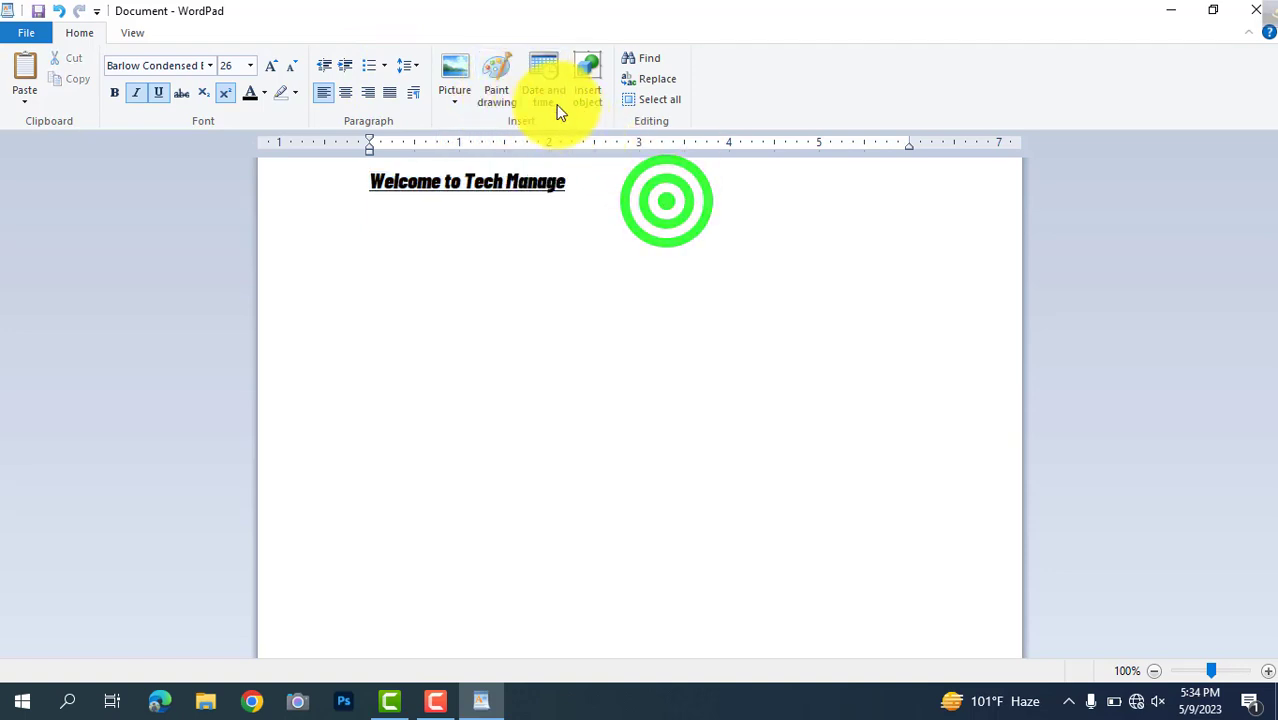
pyautogui.press('Return')
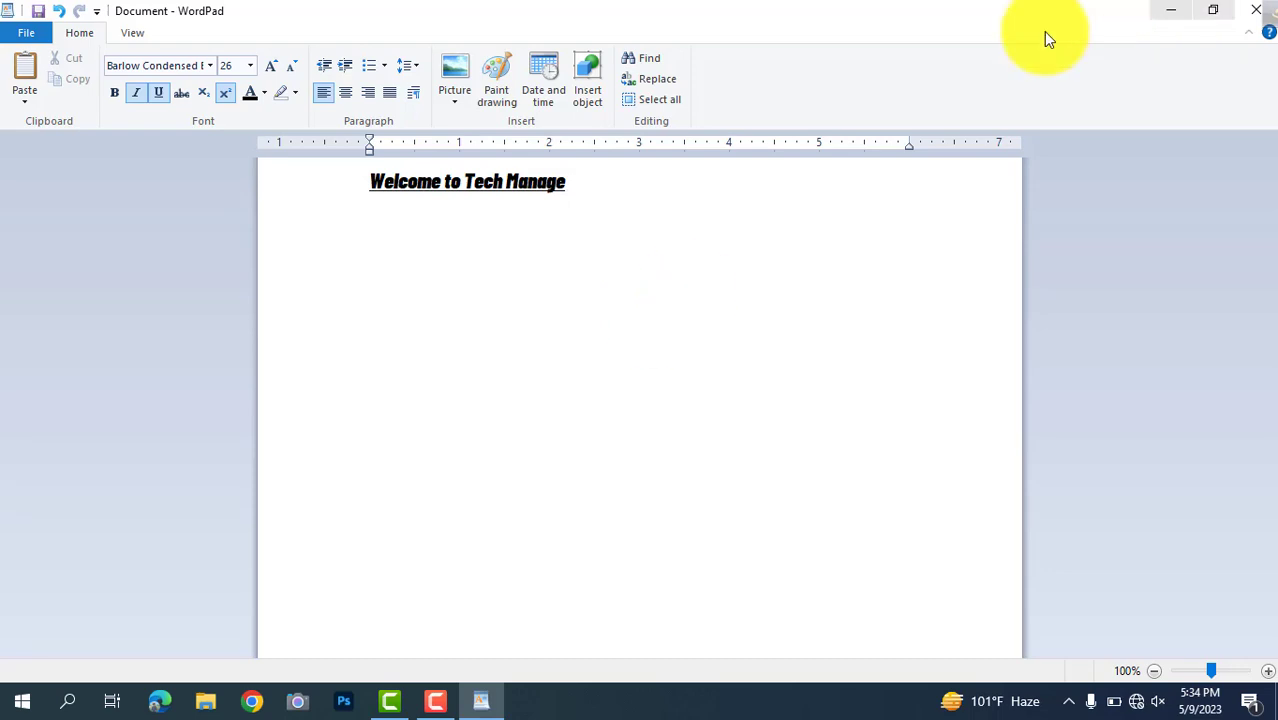
pyautogui.click(552, 78)
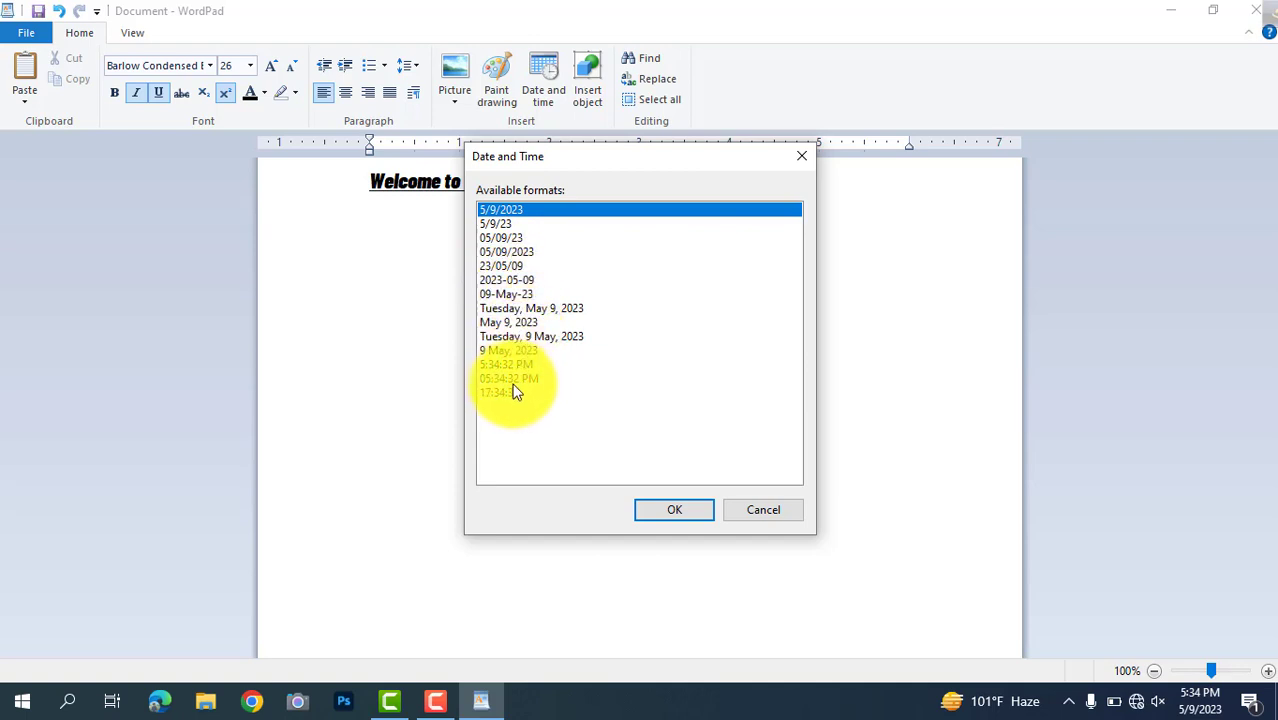
pyautogui.click(505, 215)
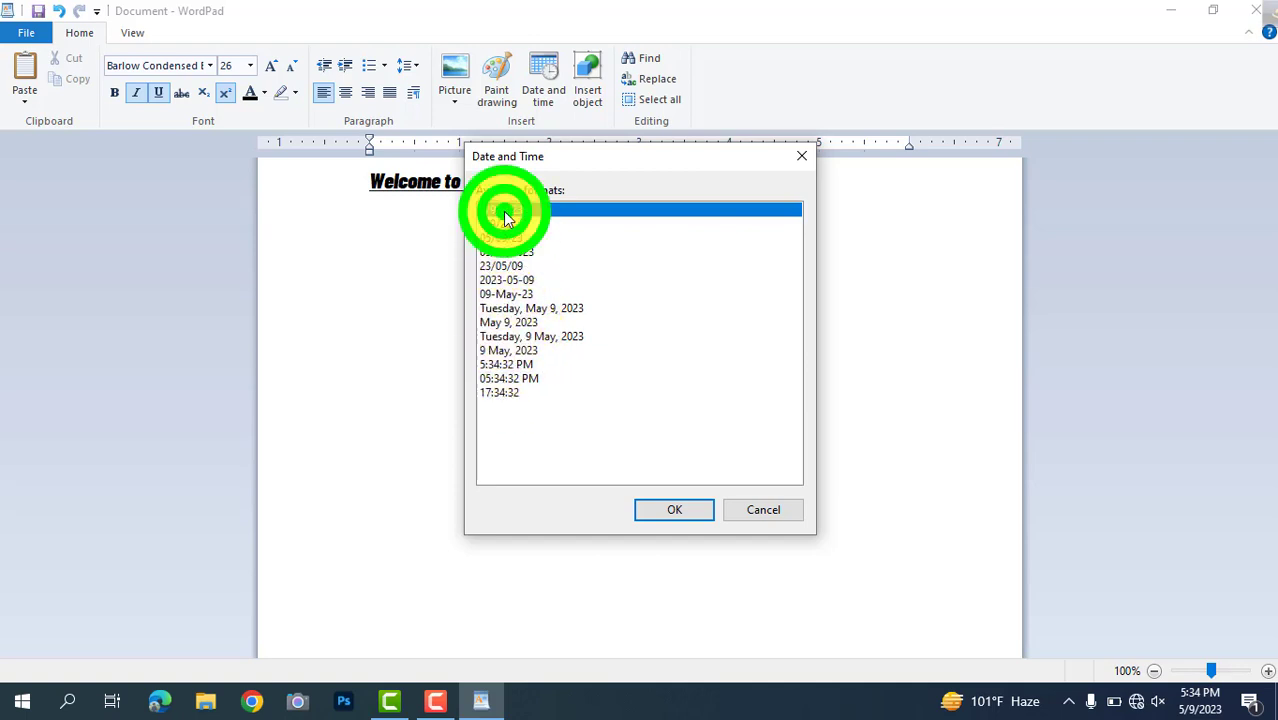
pyautogui.click(679, 507)
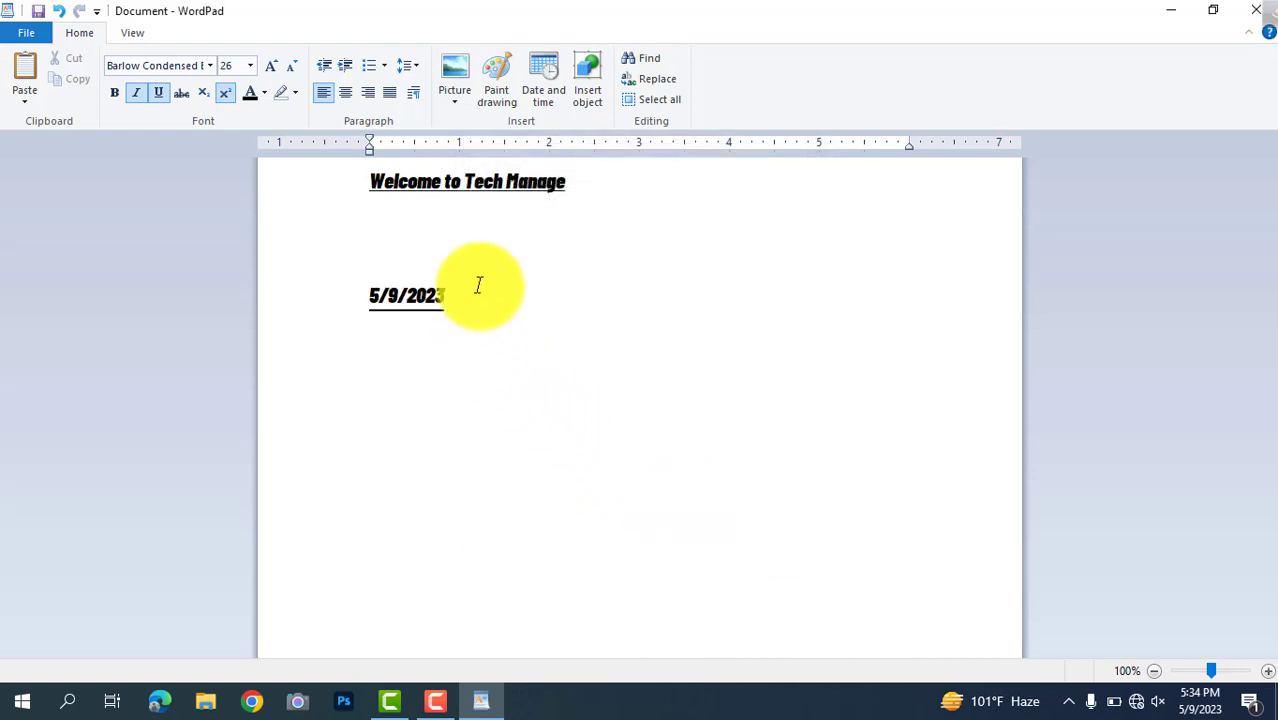
# Start a Paint drawing below the date and enlarge its canvas to about 509 × 341 px
pyautogui.click(620, 375)
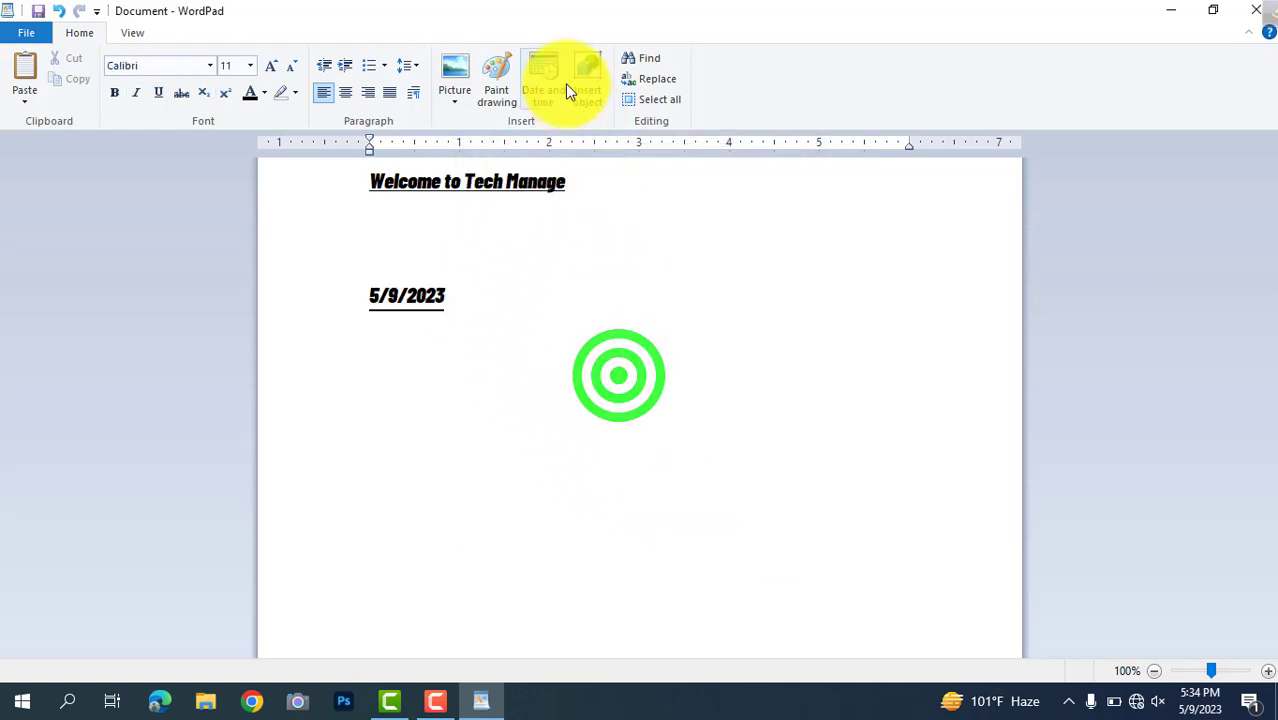
pyautogui.click(496, 74)
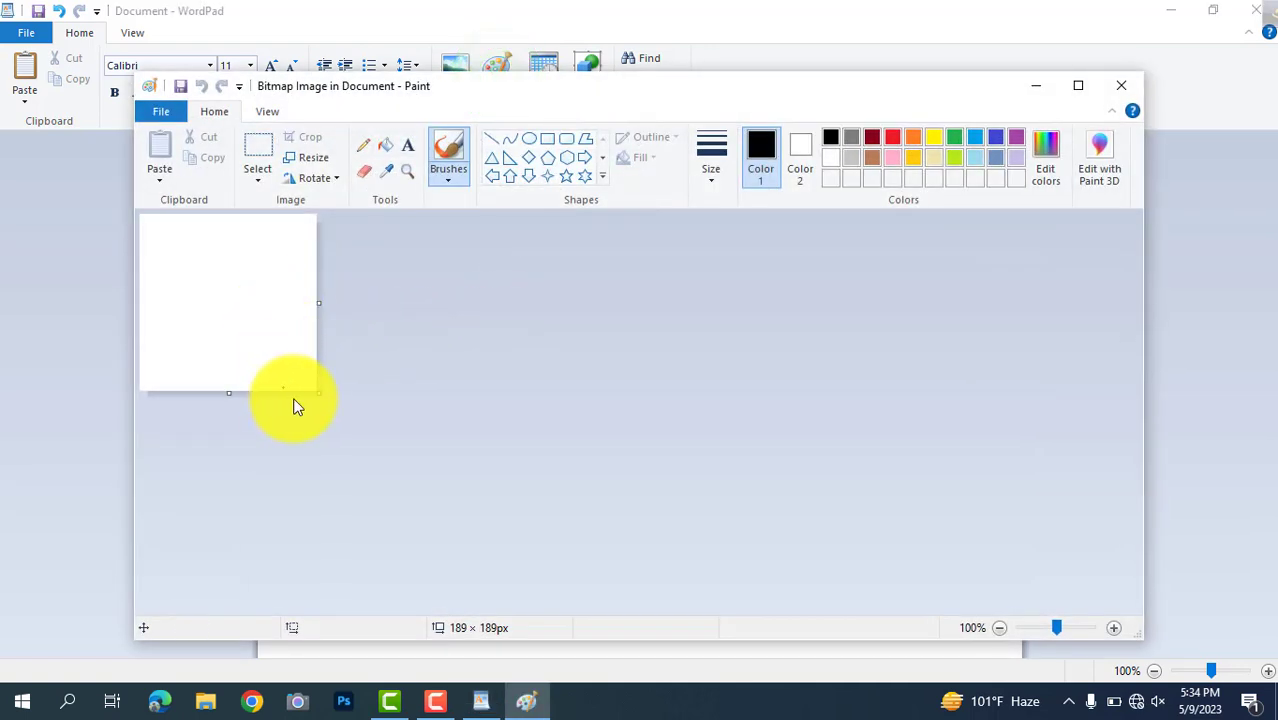
pyautogui.moveTo(313, 392); pyautogui.dragTo(618, 535)
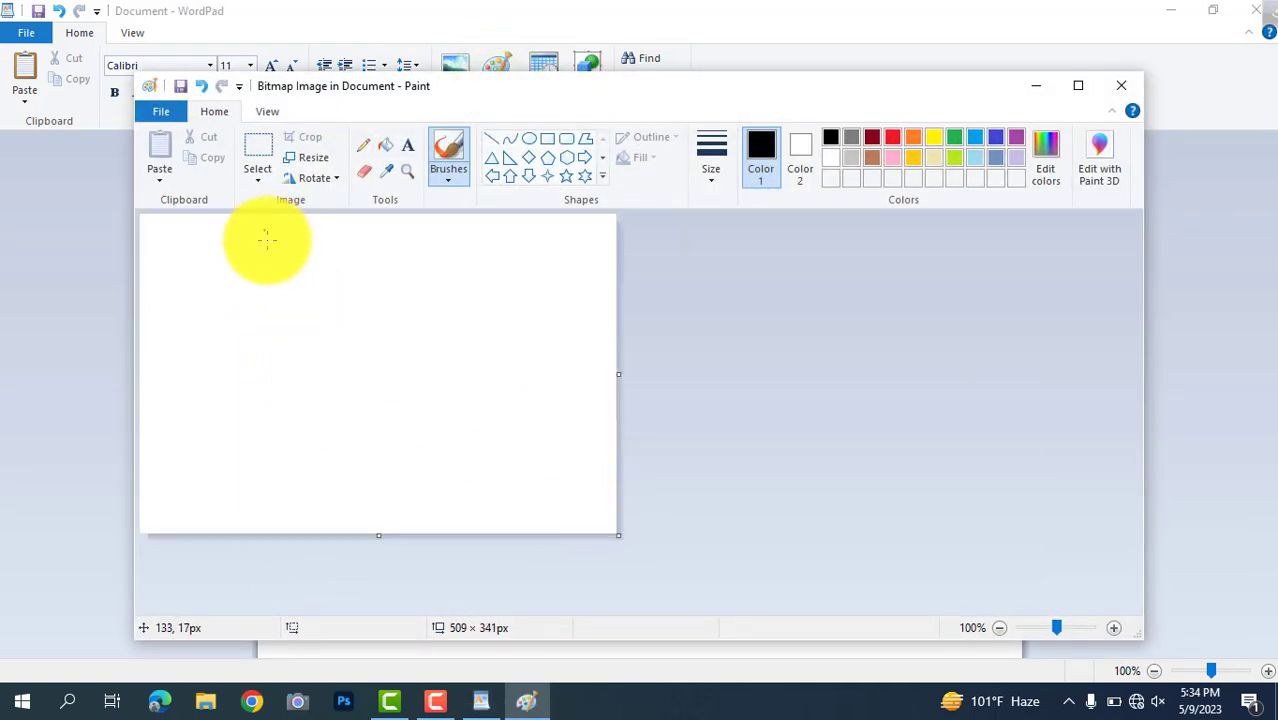
# Brush a large black leaf-shaped loop and a small house beside it, then close Paint to return to the document
pyautogui.click(449, 170)
pyautogui.moveTo(293, 330)
pyautogui.mouseDown()
pyautogui.moveTo(356, 296)
pyautogui.moveTo(436, 523)
pyautogui.moveTo(310, 313)
pyautogui.mouseUp()
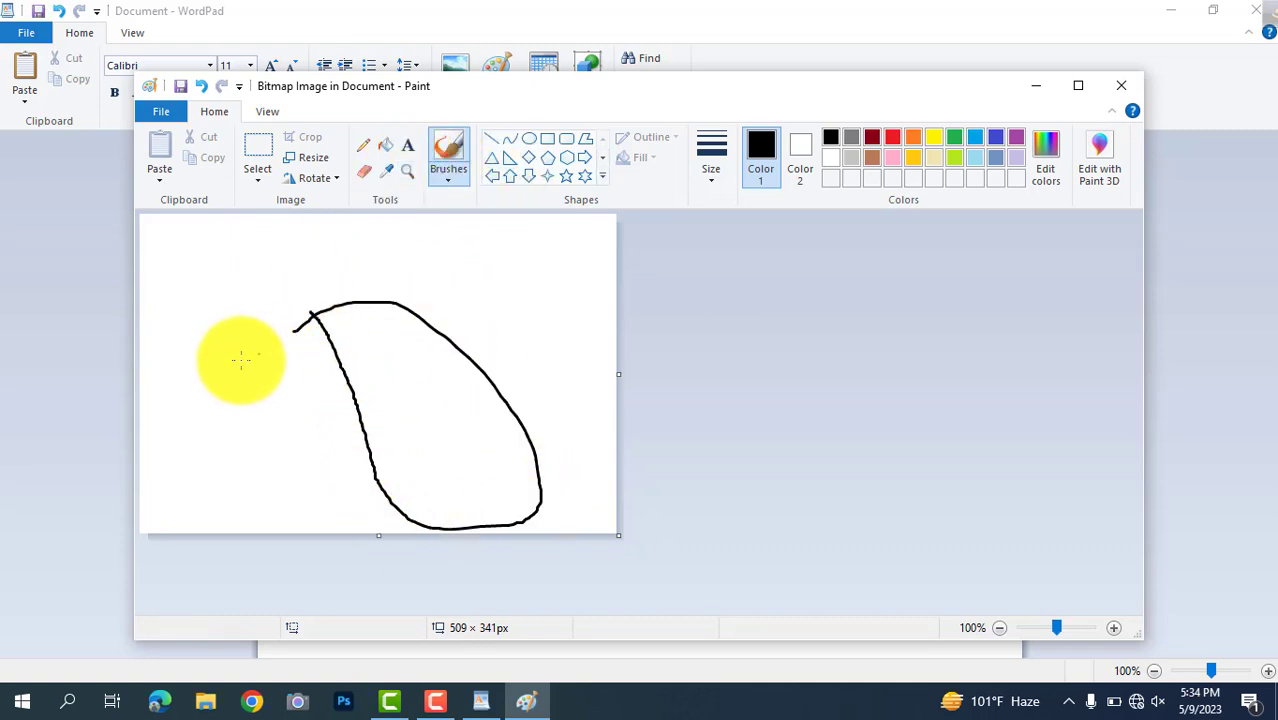
pyautogui.moveTo(180, 323)
pyautogui.mouseDown()
pyautogui.moveTo(256, 333)
pyautogui.moveTo(187, 317)
pyautogui.moveTo(267, 320)
pyautogui.moveTo(243, 337)
pyautogui.moveTo(247, 410)
pyautogui.mouseUp()
pyautogui.moveTo(196, 322)
pyautogui.mouseDown()
pyautogui.moveTo(196, 405)
pyautogui.moveTo(257, 417)
pyautogui.mouseUp()
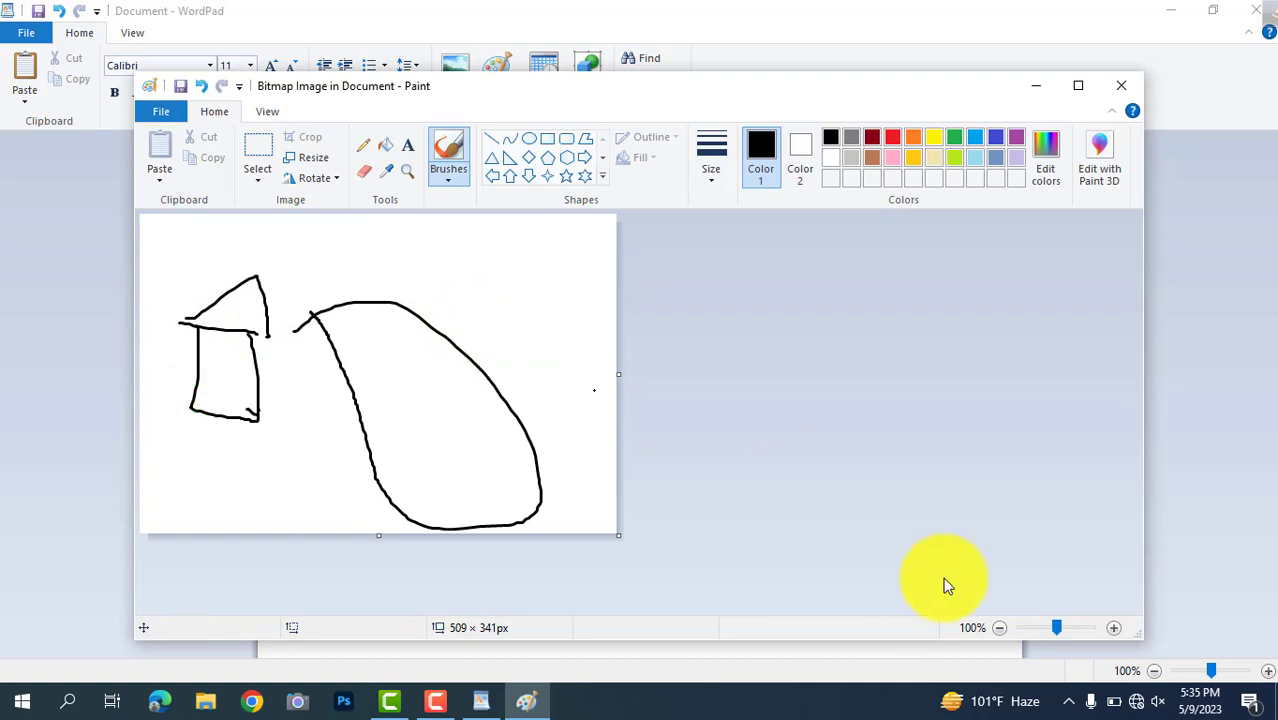
pyautogui.click(1121, 85)
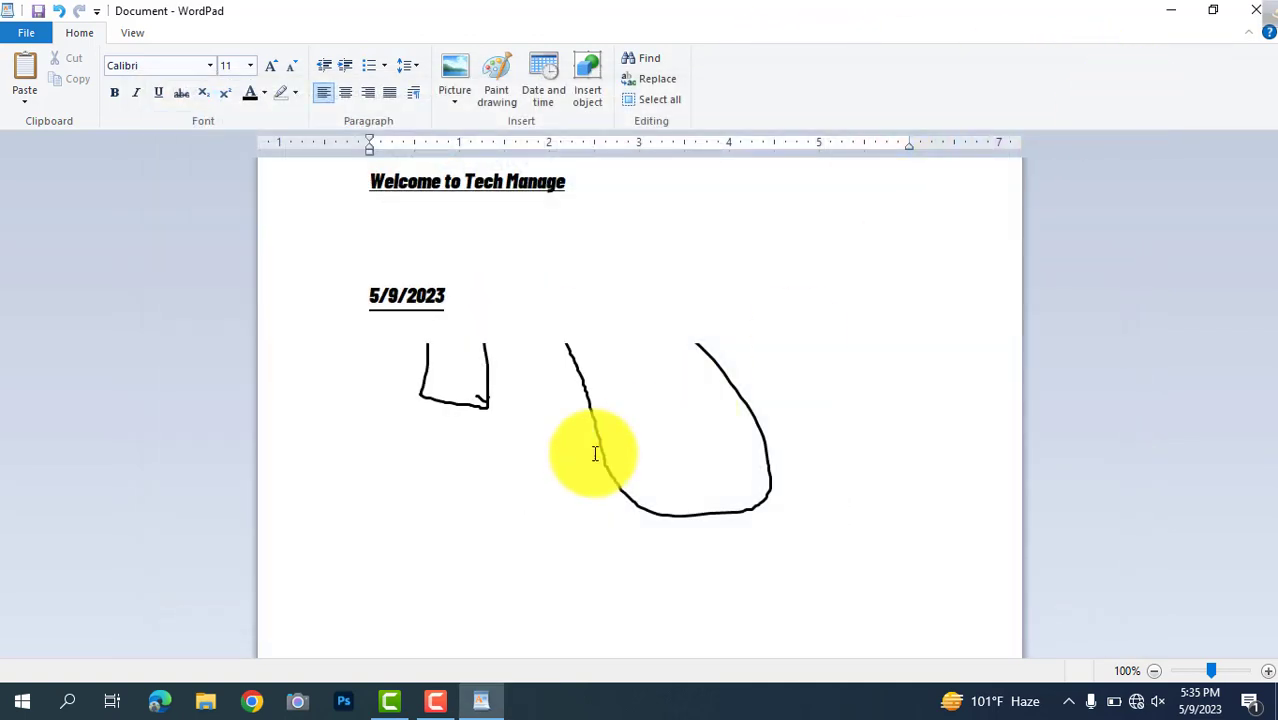
# Select the inserted Paint drawing below the date and delete it
pyautogui.click(559, 345)
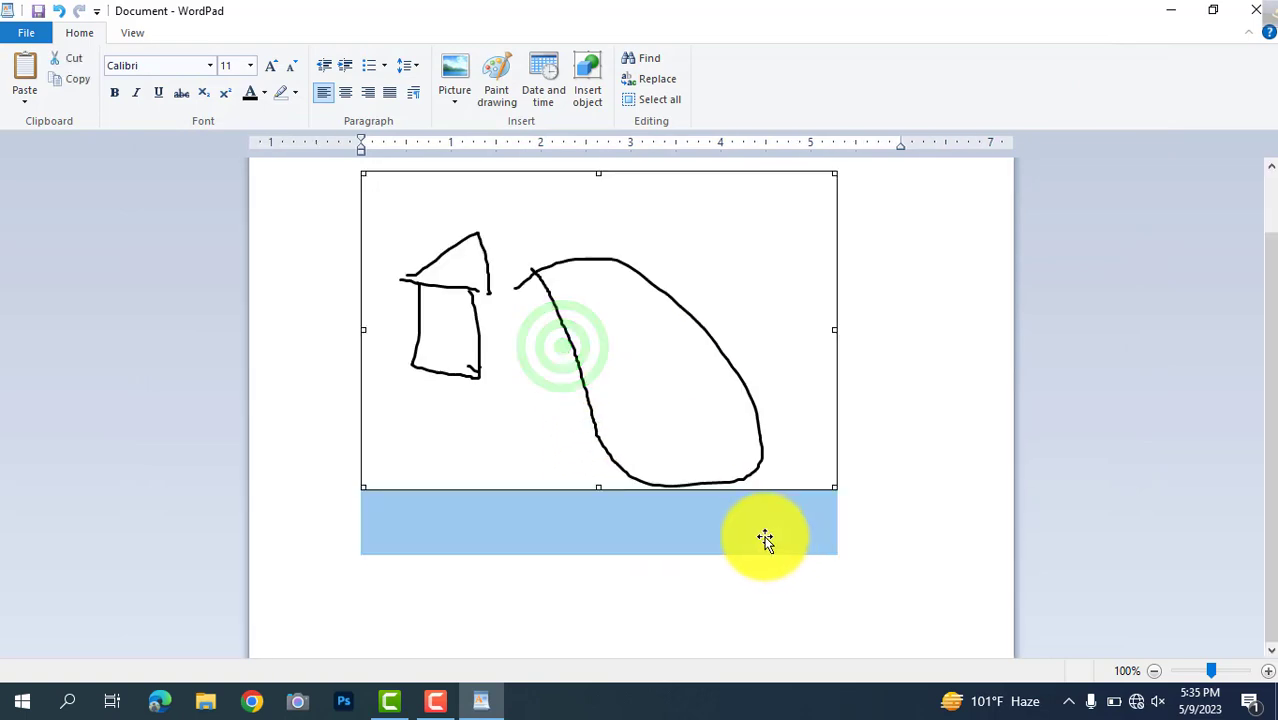
pyautogui.scroll(3, 764, 540)
pyautogui.scroll(-1, 764, 540)
pyautogui.scroll(1, 764, 540)
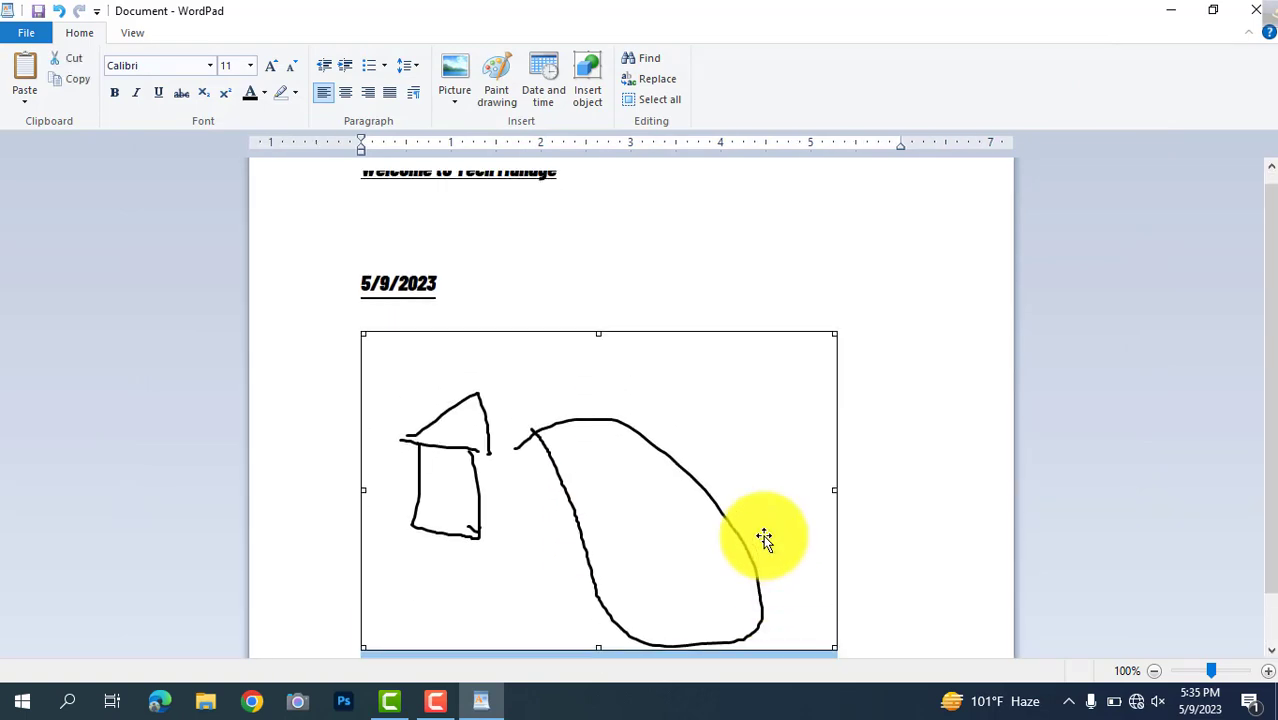
pyautogui.scroll(-2, 846, 498)
pyautogui.click(850, 491)
pyautogui.click(603, 474)
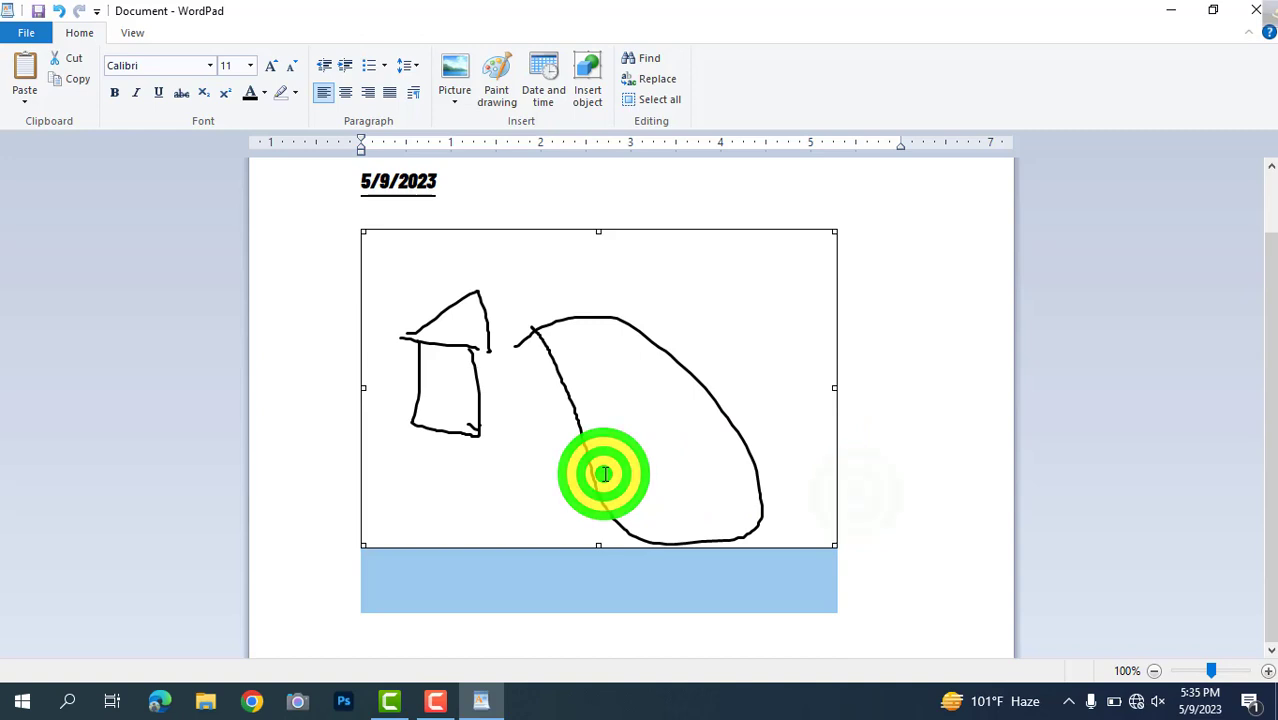
pyautogui.press('Delete')
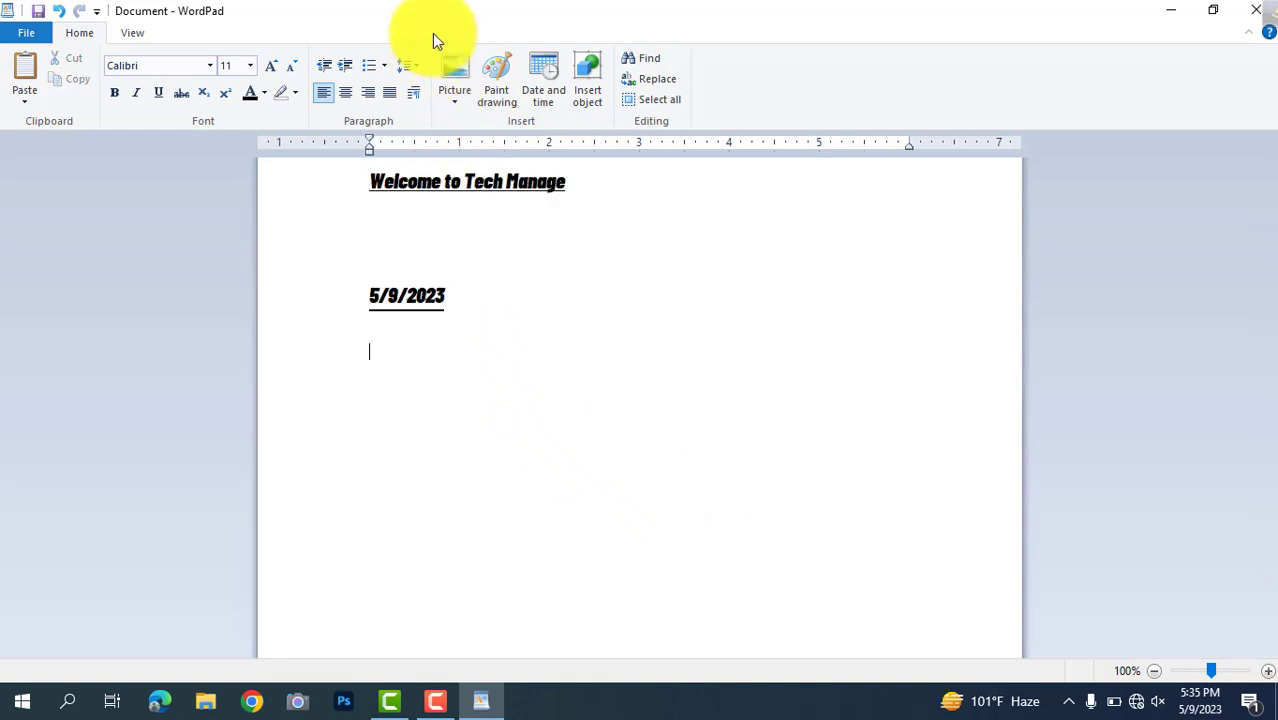
# View the object types available for insertion without inserting one, and close WordPad without saving the document
pyautogui.click(599, 88)
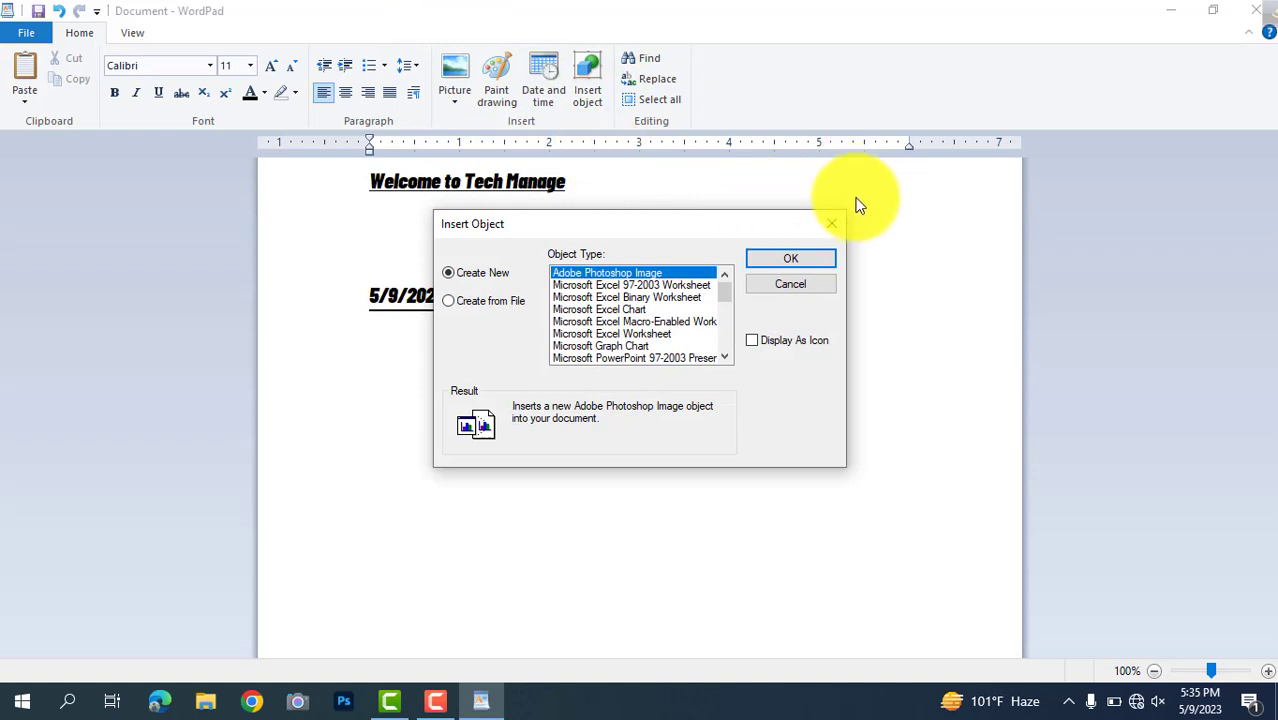
pyautogui.click(832, 222)
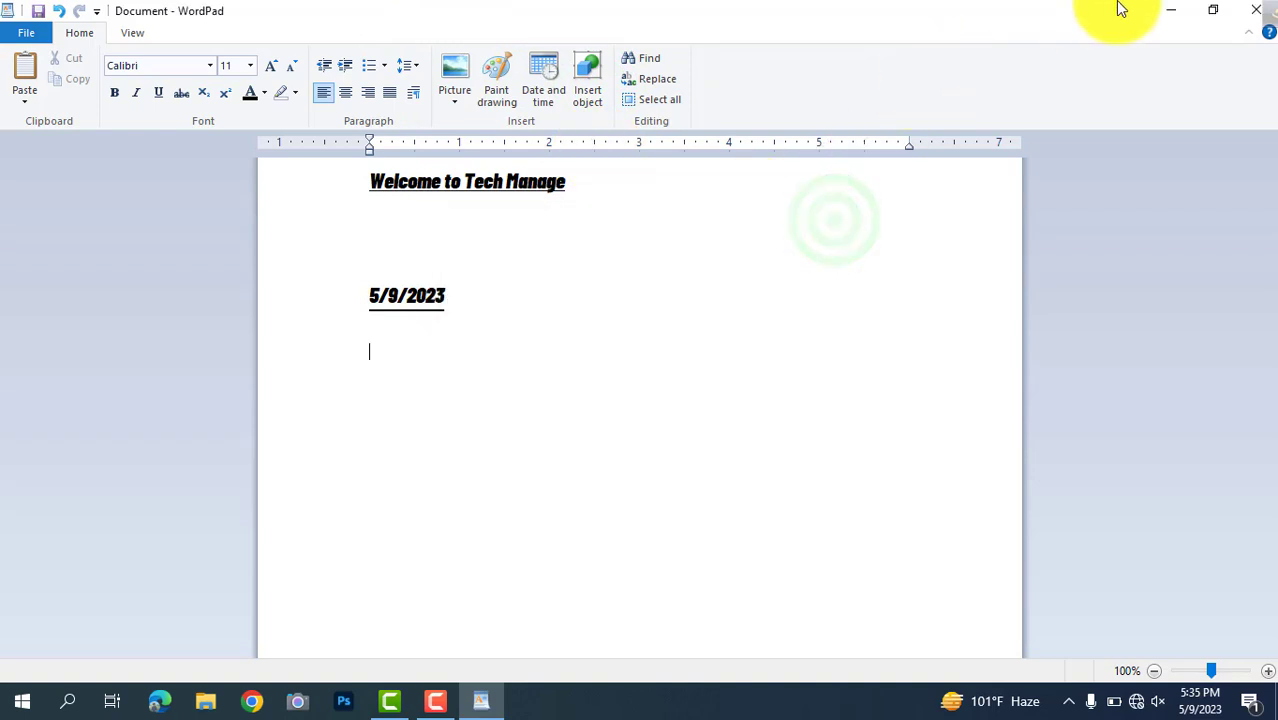
pyautogui.click(1246, 10)
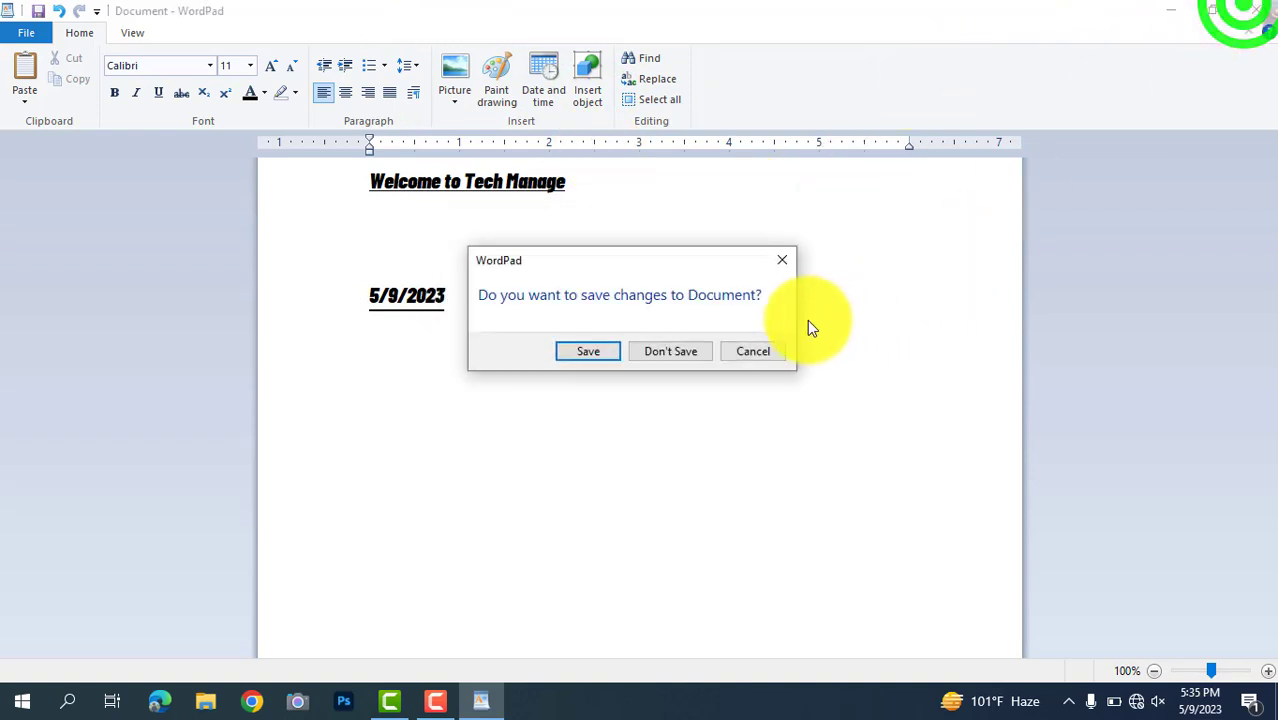
pyautogui.click(677, 358)
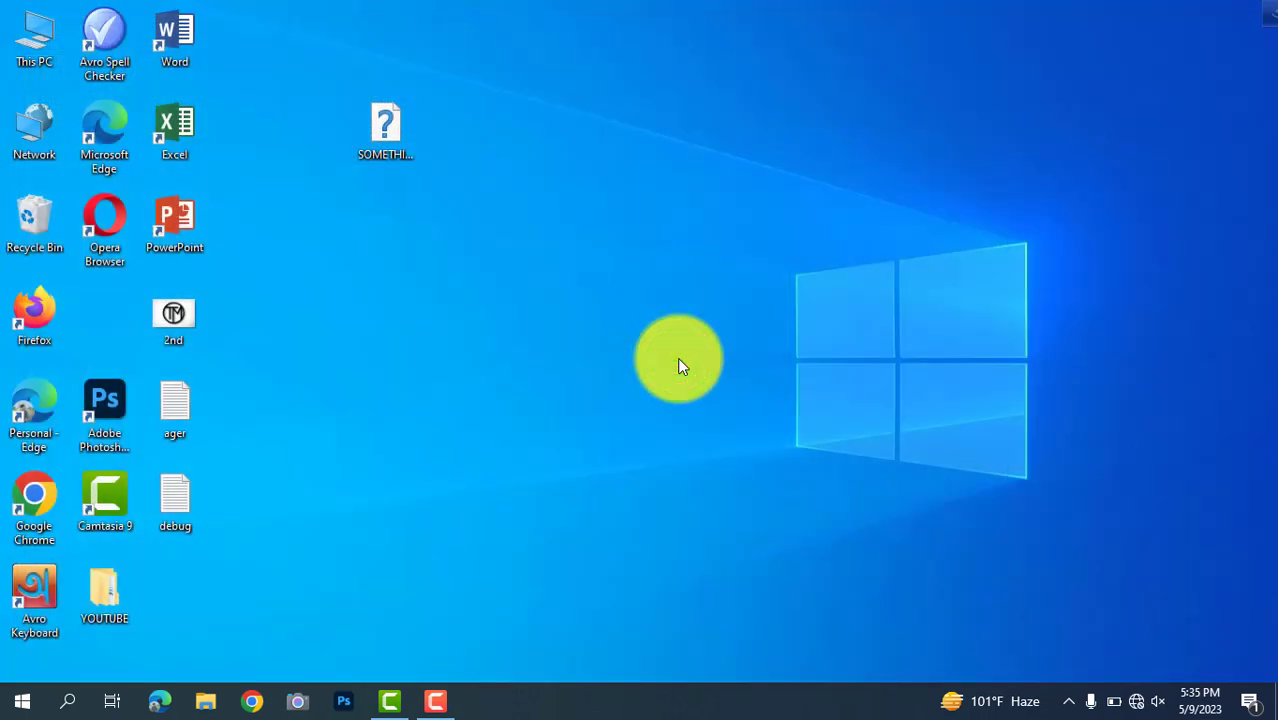
# Refresh the desktop
pyautogui.rightClick(677, 365)
pyautogui.click(716, 420)
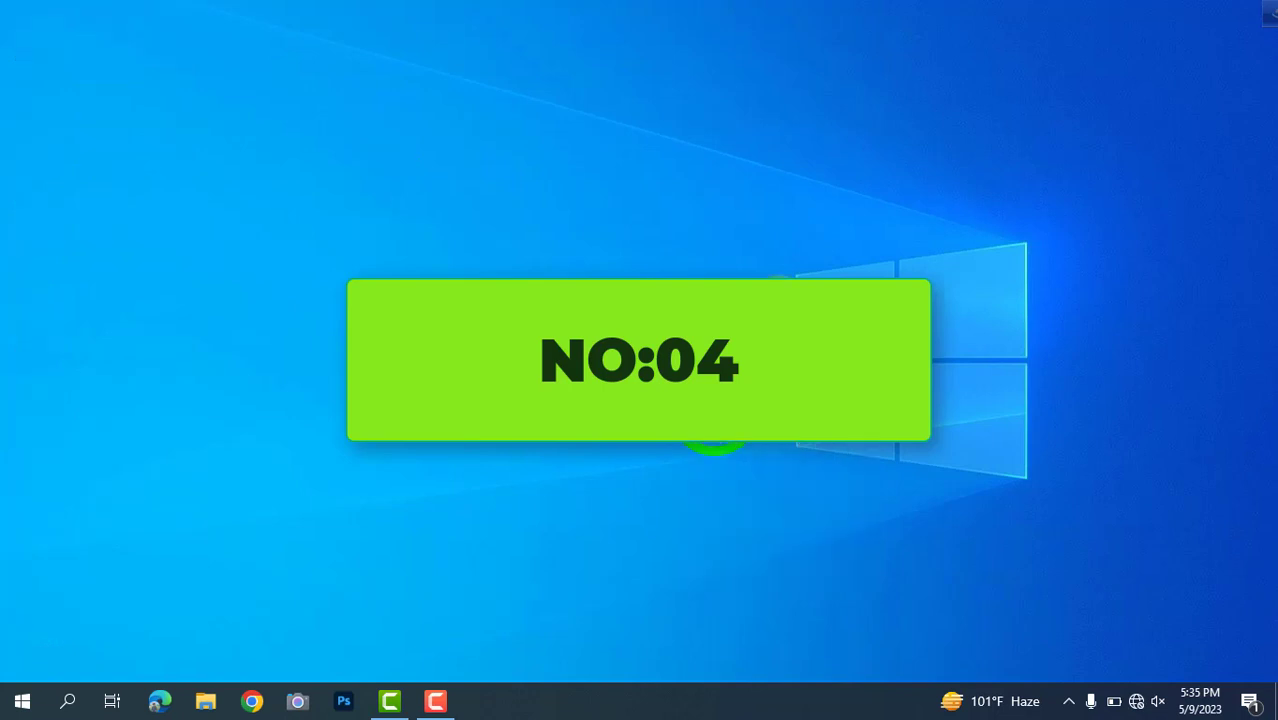
pyautogui.rightClick(812, 282)
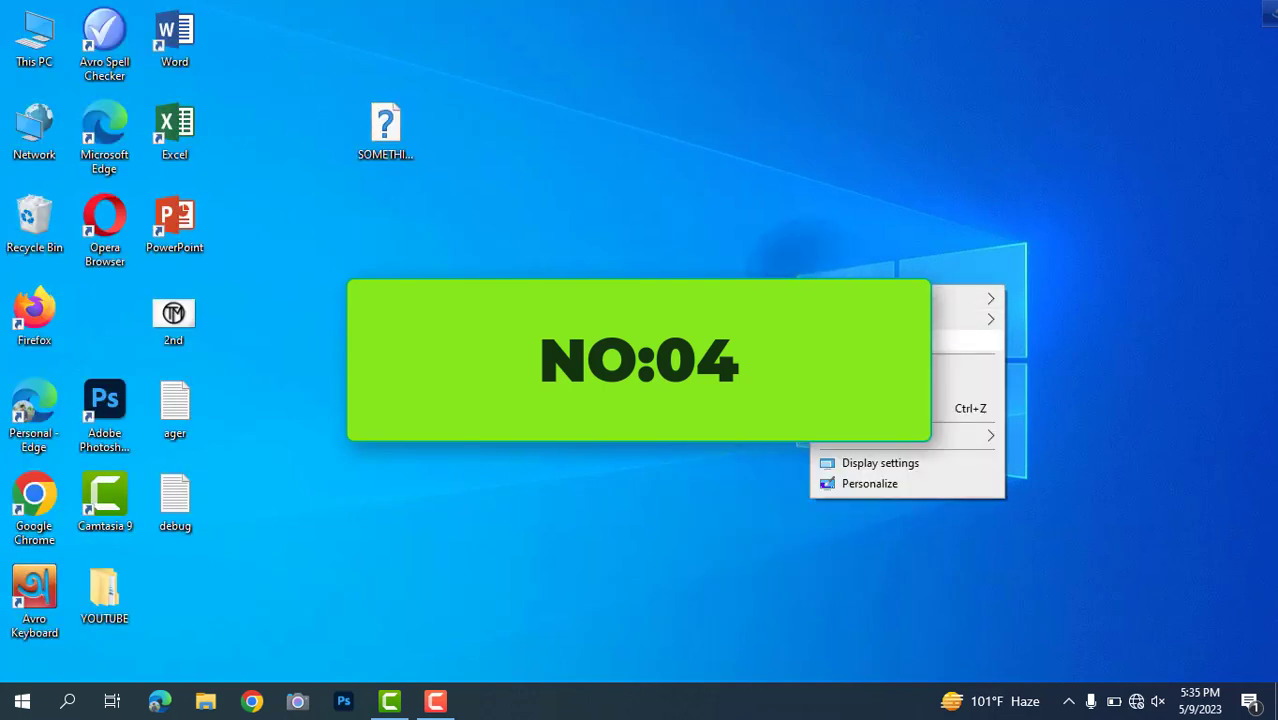
pyautogui.click(257, 516)
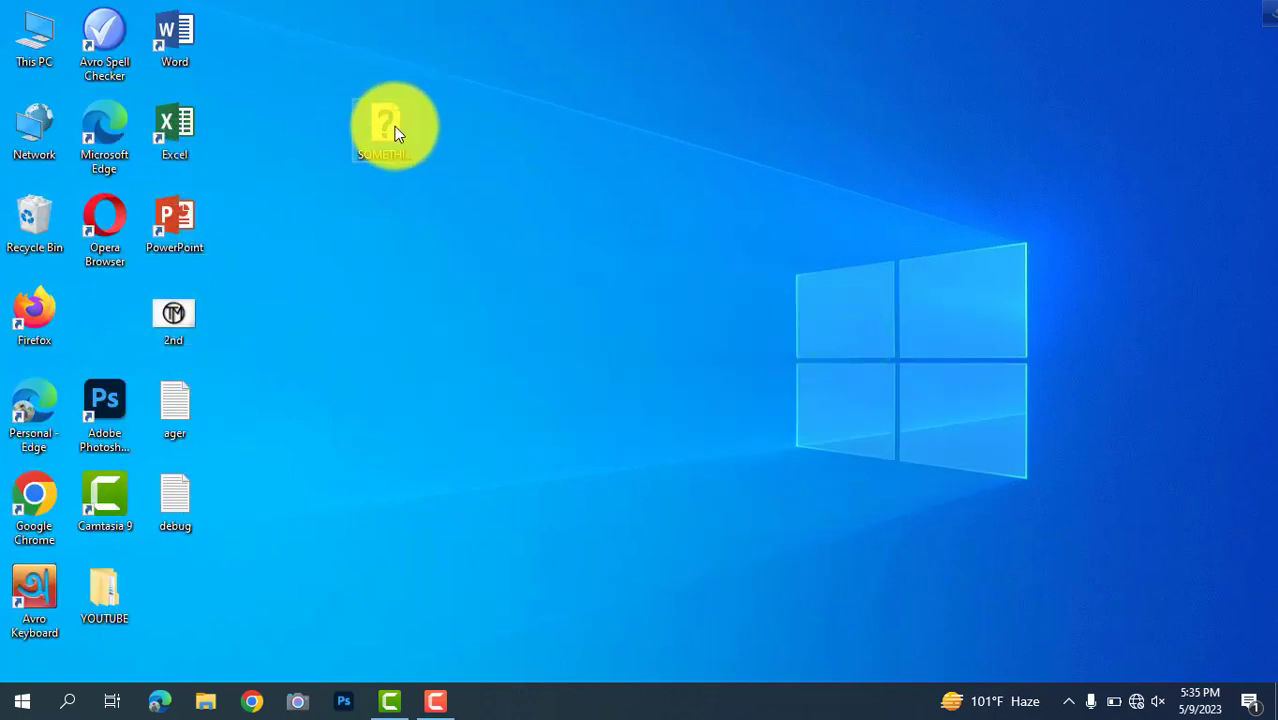
# Open the properties of the SOMETHINGS folder on the desktop
pyautogui.moveTo(394, 126)
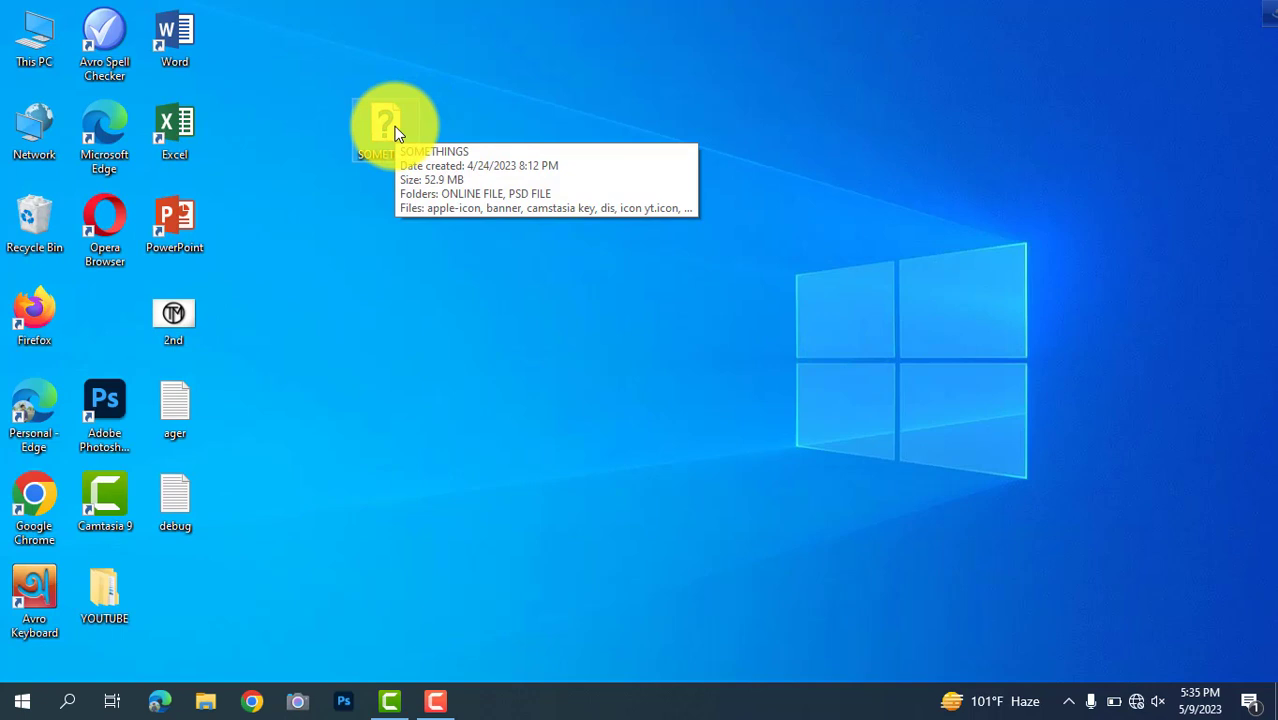
pyautogui.rightClick(394, 126)
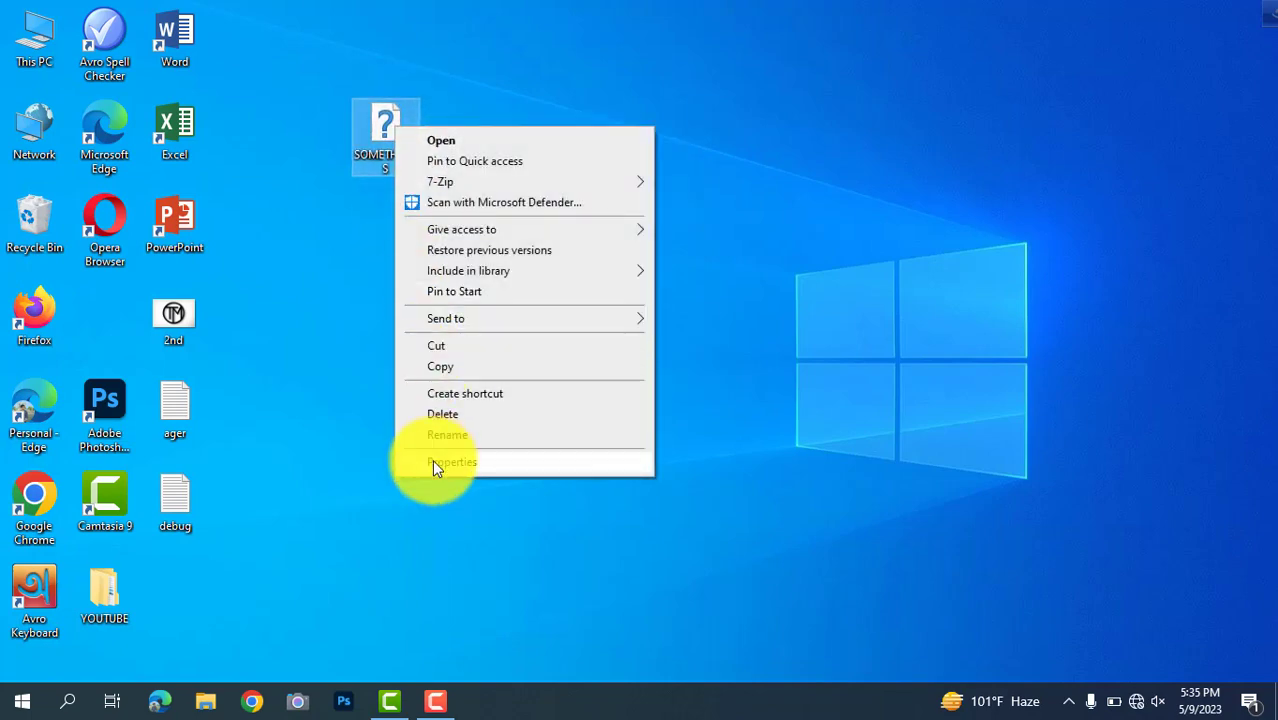
pyautogui.click(435, 464)
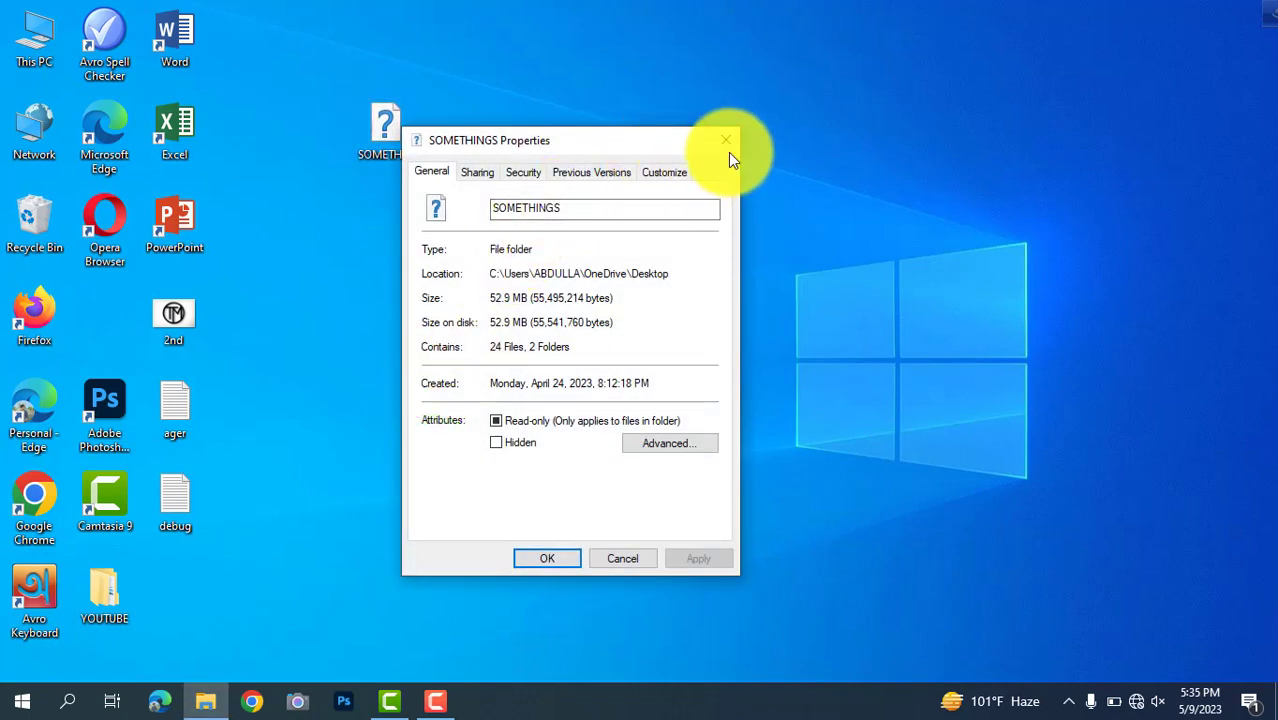
# Close the SOMETHINGS folder's properties and refresh the desktop
pyautogui.click(727, 147)
pyautogui.rightClick(728, 151)
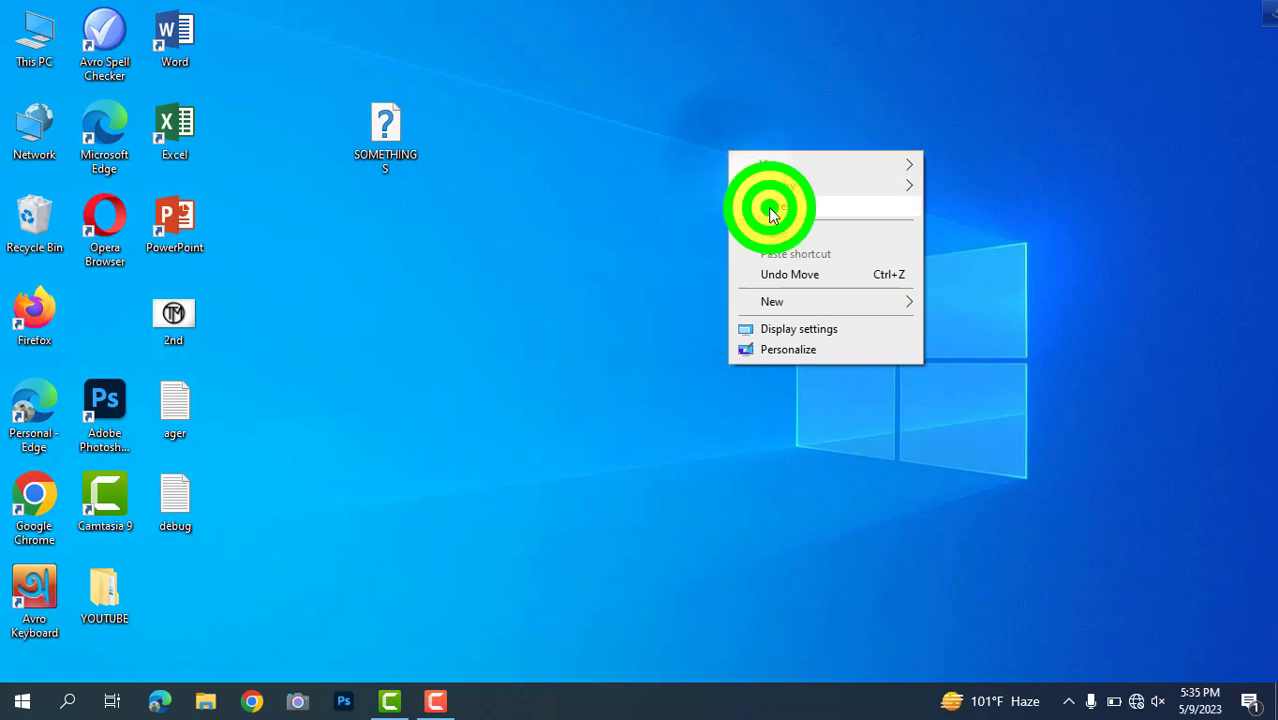
pyautogui.click(770, 213)
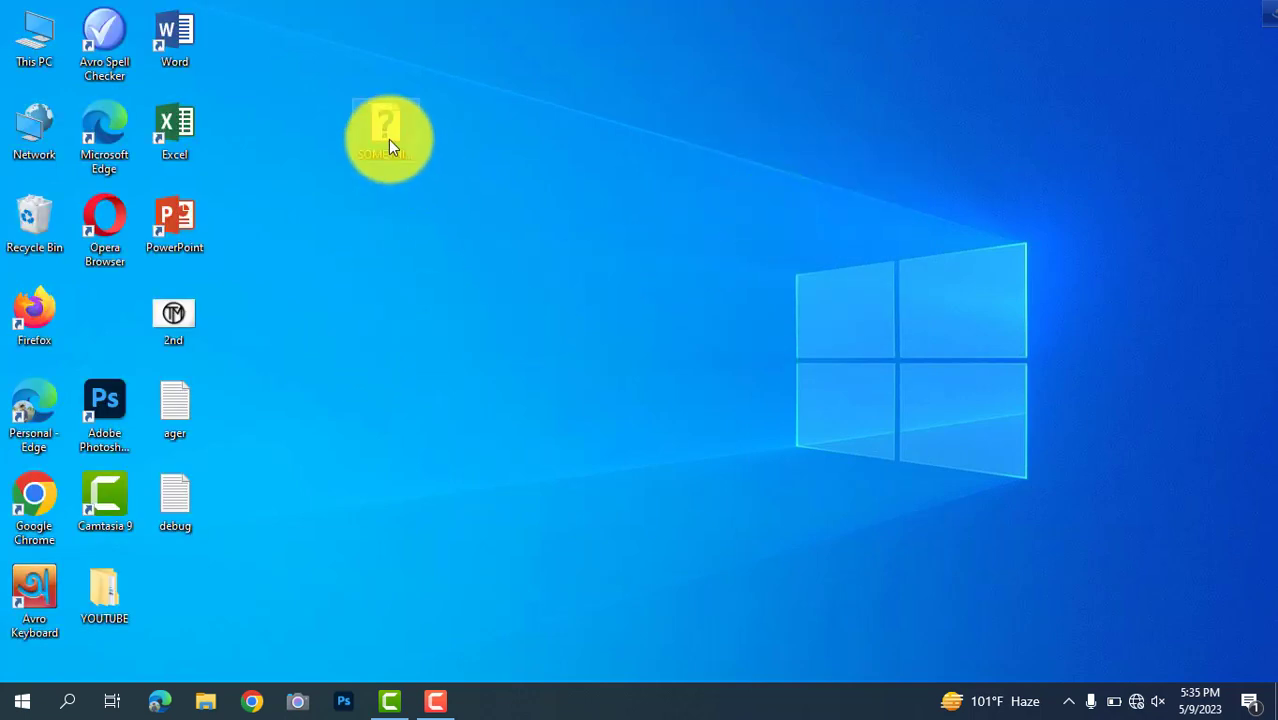
# View the SOMETHINGS folder's properties directly from its desktop icon, close them, and refresh the desktop
pyautogui.moveTo(390, 145)
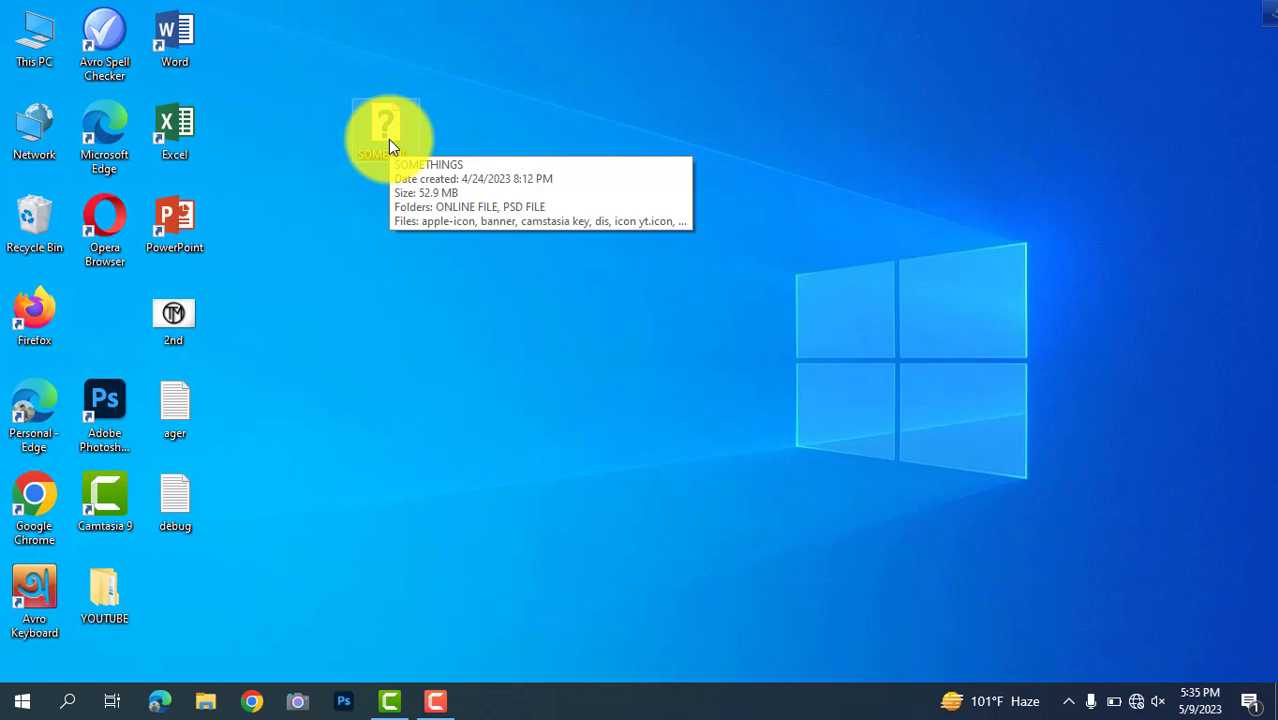
pyautogui.keyDown('alt'); pyautogui.doubleClick(388, 139); pyautogui.keyUp('alt')
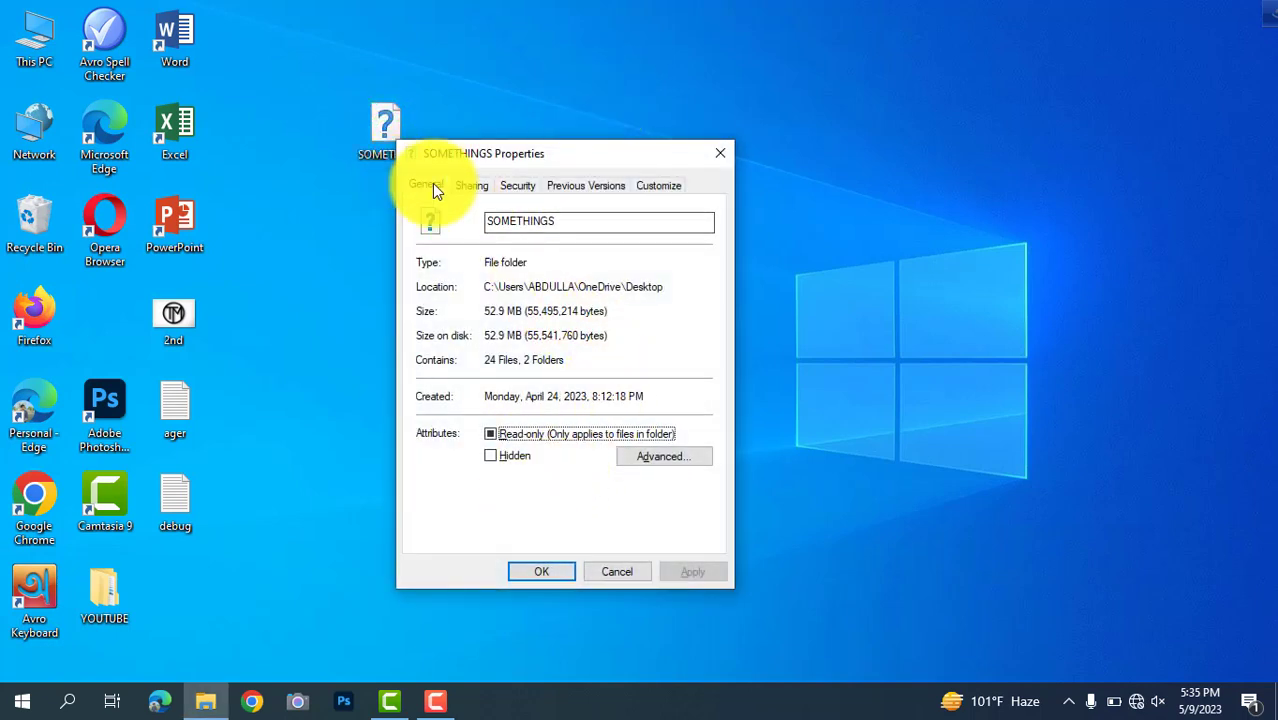
pyautogui.click(727, 156)
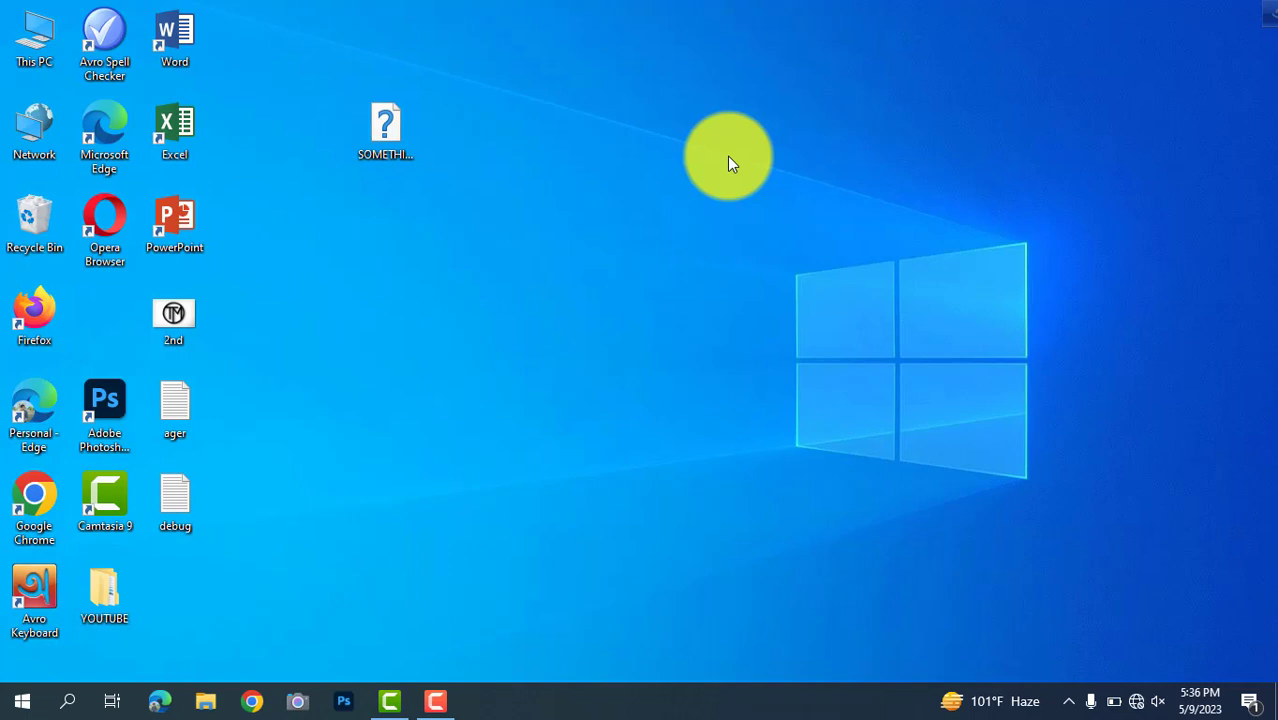
pyautogui.rightClick(729, 162)
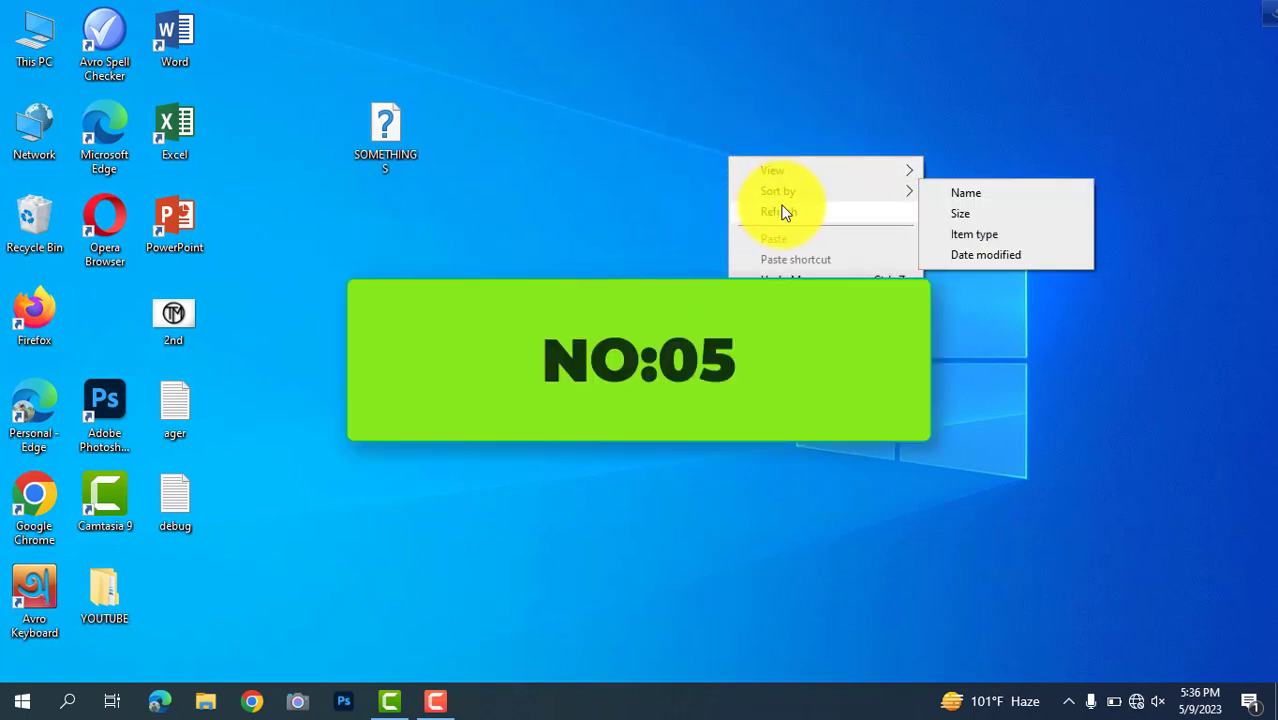
pyautogui.click(784, 210)
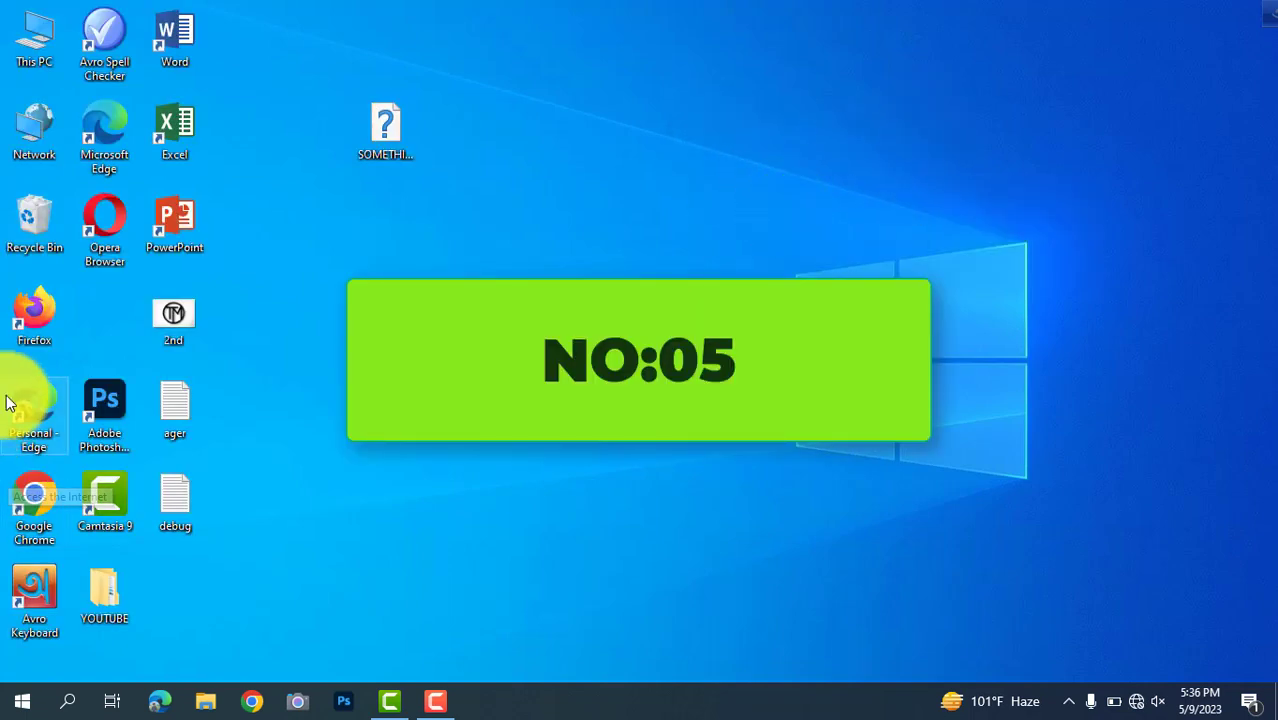
# Move the SOMETHINGS folder into the gap between the Opera Browser and Adobe Photoshop icons, and refresh the desktop
pyautogui.moveTo(389, 132); pyautogui.dragTo(86, 320)
pyautogui.rightClick(383, 366)
pyautogui.click(440, 424)
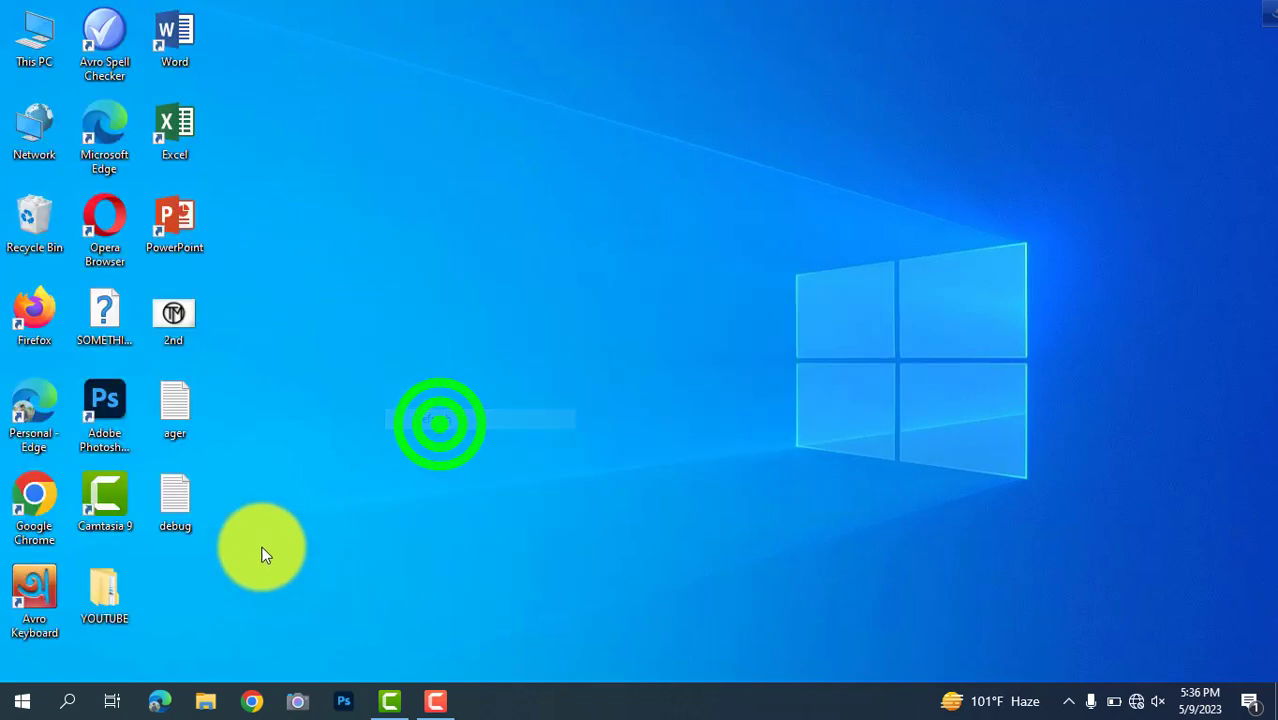
# Open New Volume (D:) from This PC, view the drive's properties, and close them
pyautogui.doubleClick(34, 35)
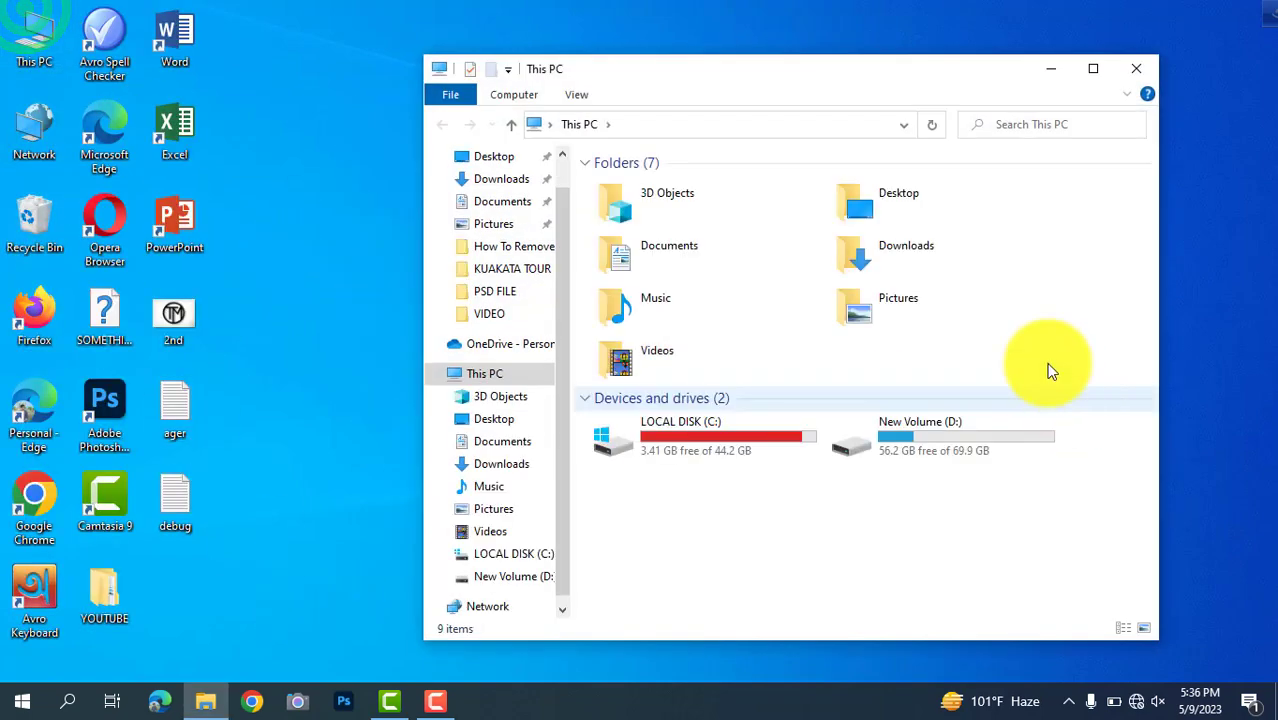
pyautogui.doubleClick(911, 450)
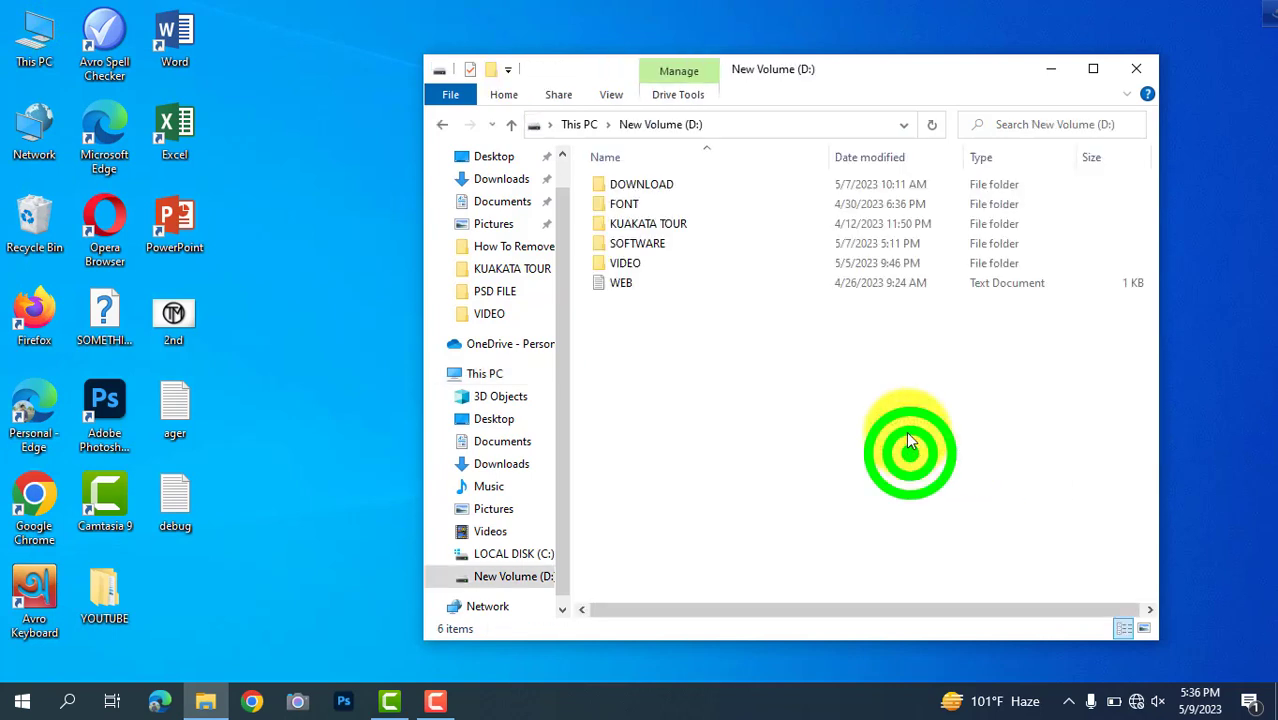
pyautogui.rightClick(683, 250)
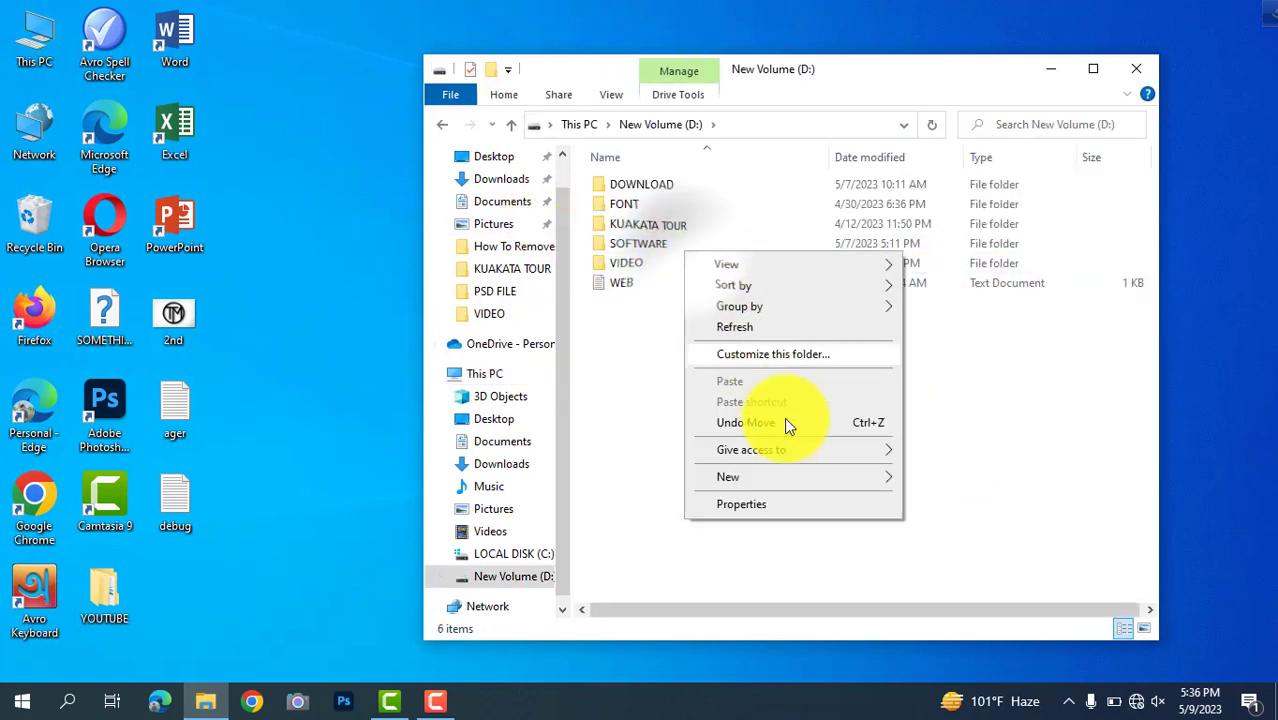
pyautogui.click(772, 500)
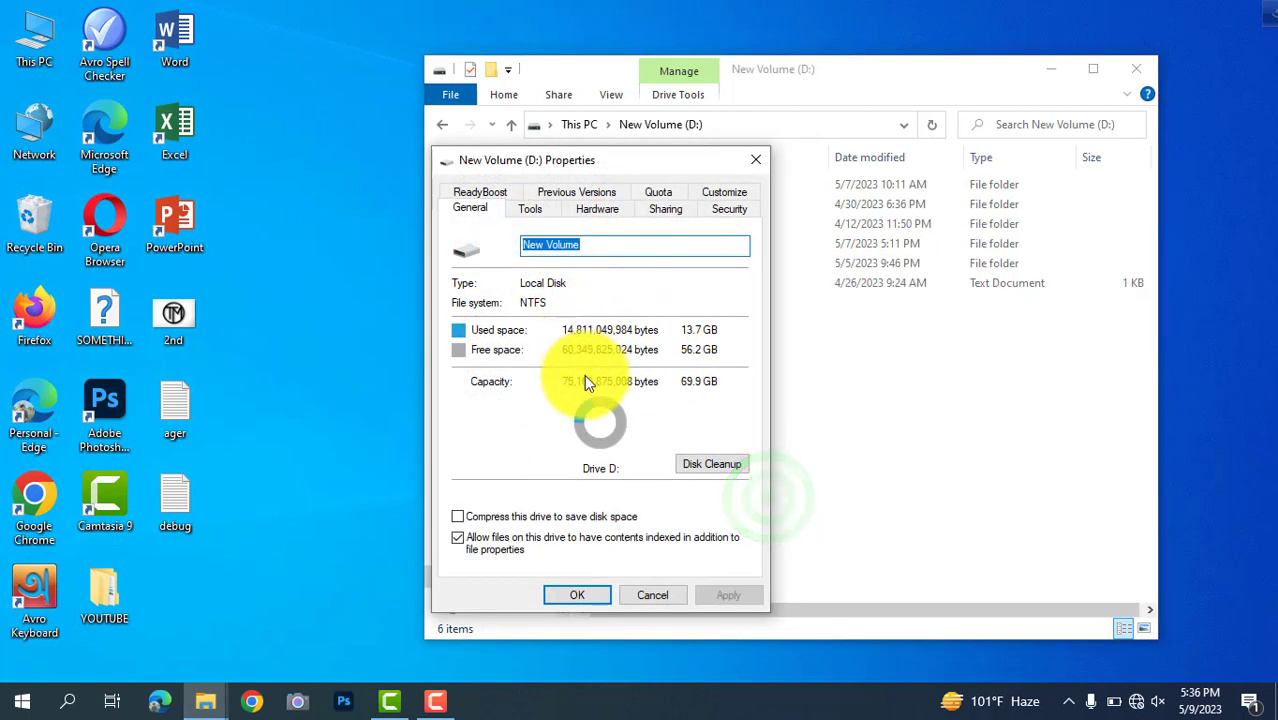
pyautogui.click(757, 170)
# View the properties of the SOFTWARE folder on New Volume (D:) and close them
pyautogui.rightClick(610, 240)
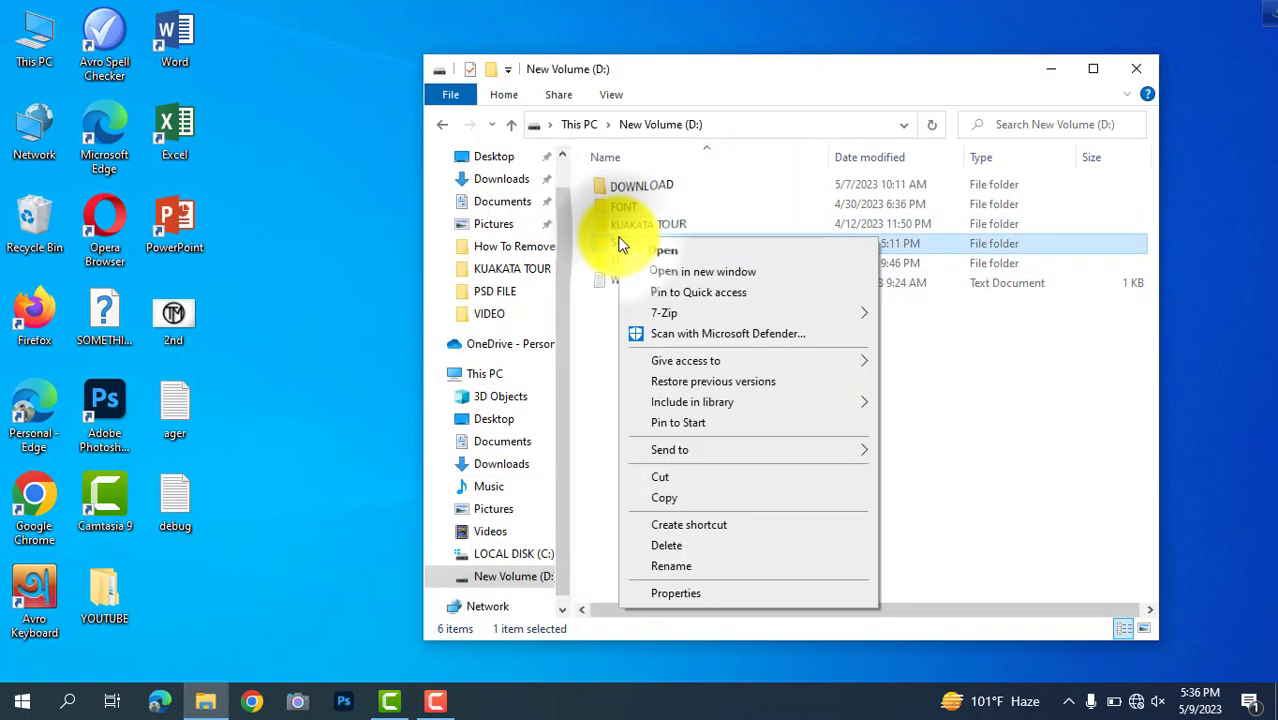
pyautogui.click(662, 593)
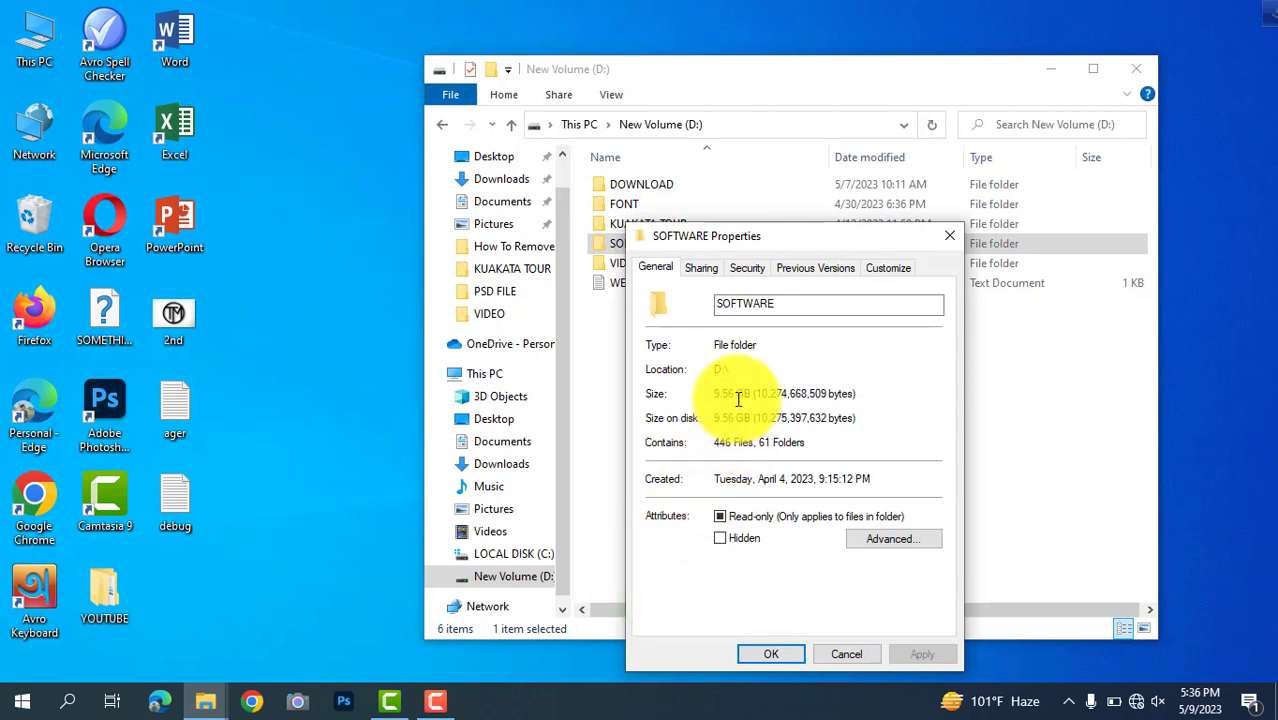
pyautogui.click(938, 246)
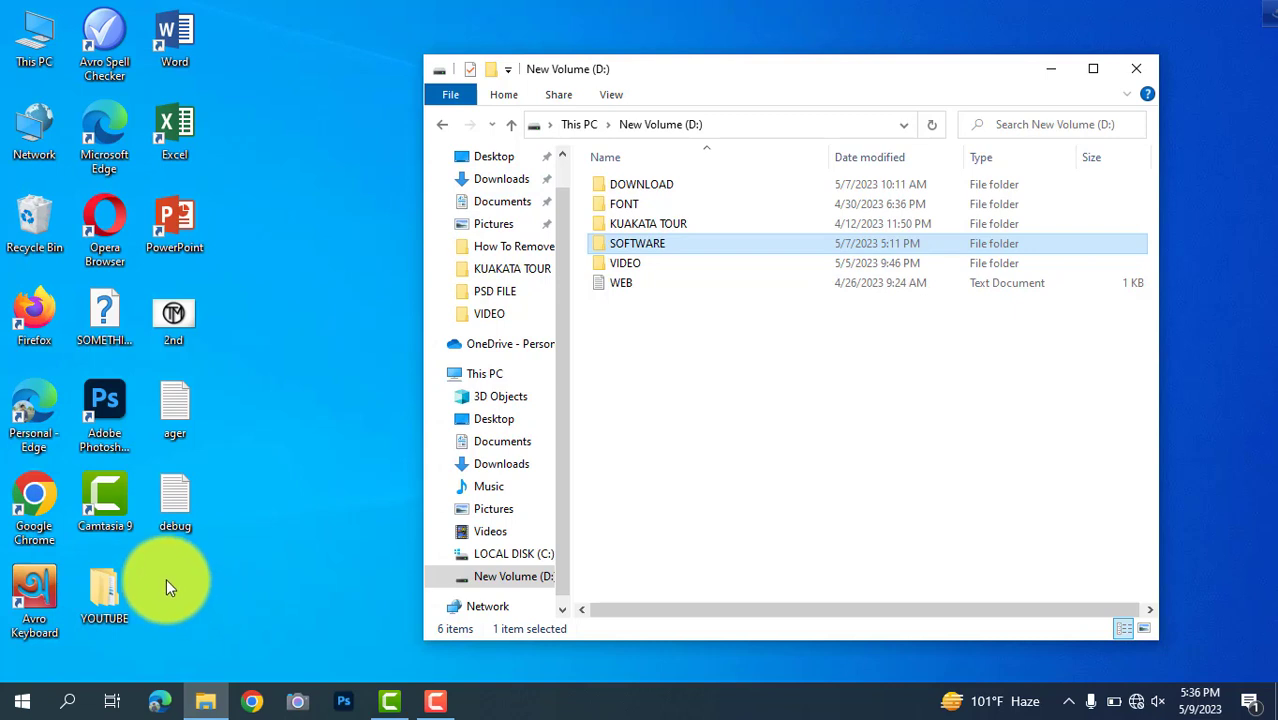
# Copy the SOFTWARE folder on New Volume (D:)
pyautogui.click(290, 114)
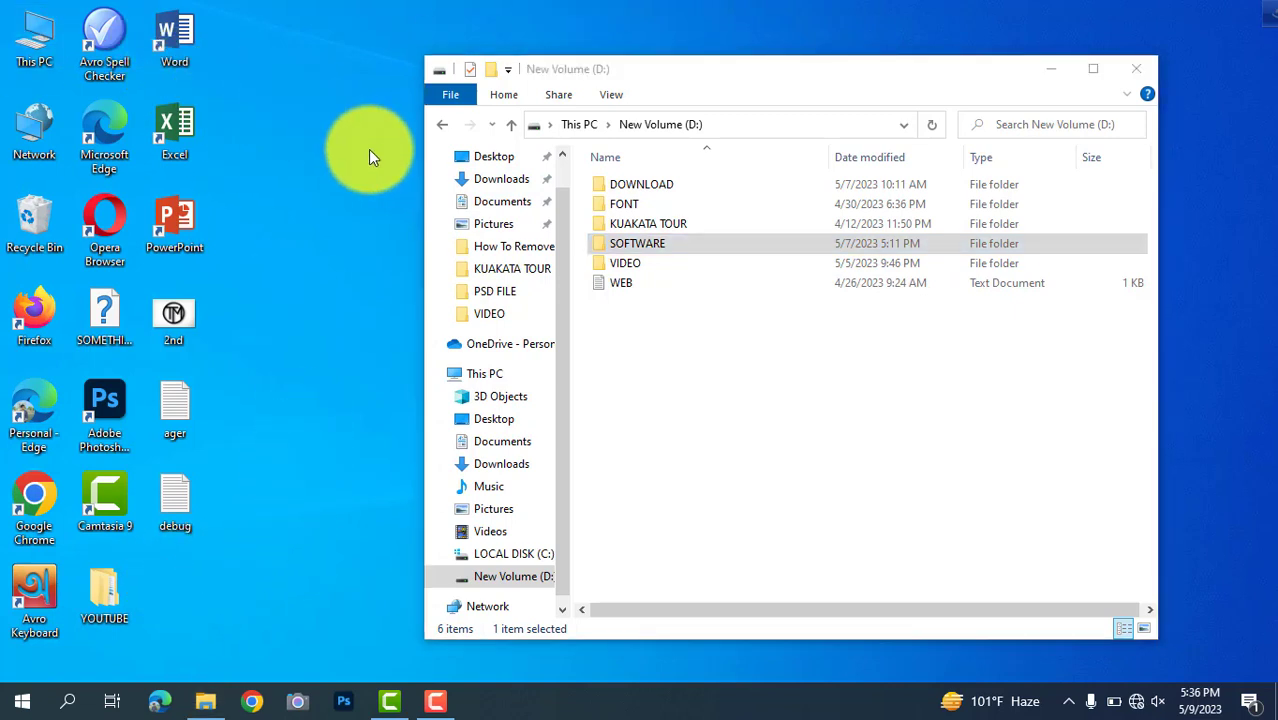
pyautogui.click(614, 243)
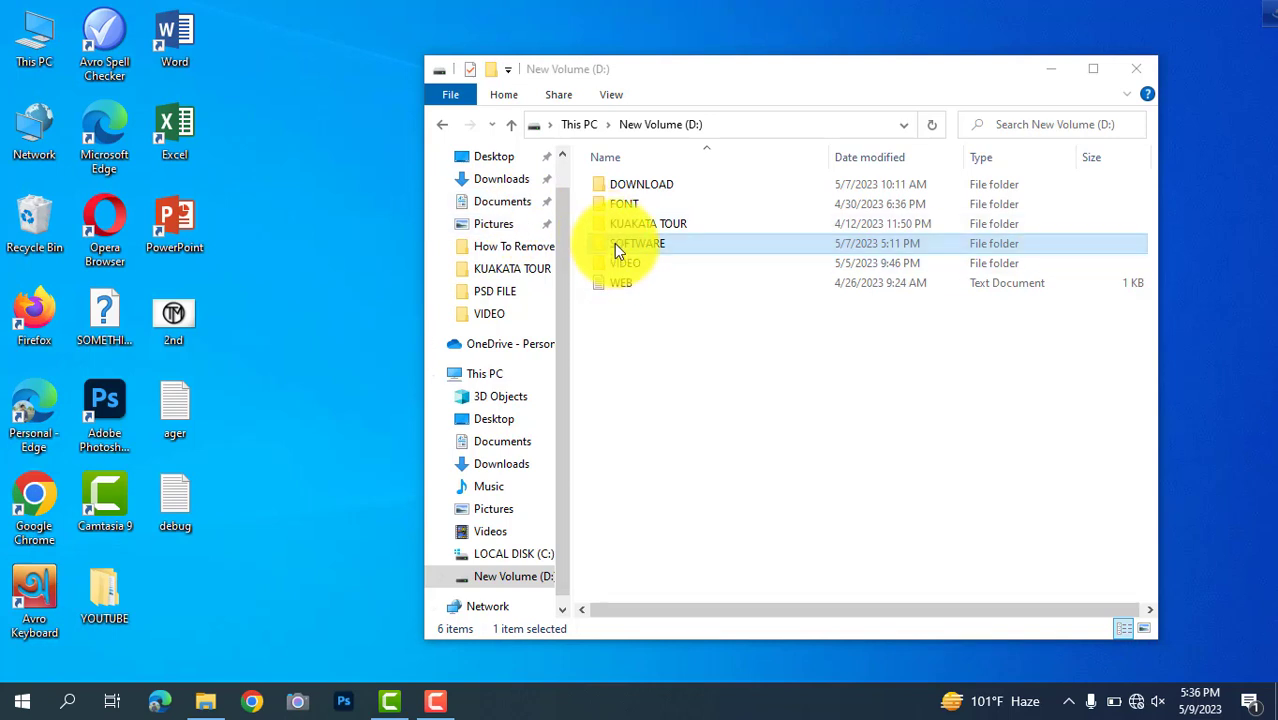
pyautogui.rightClick(614, 243)
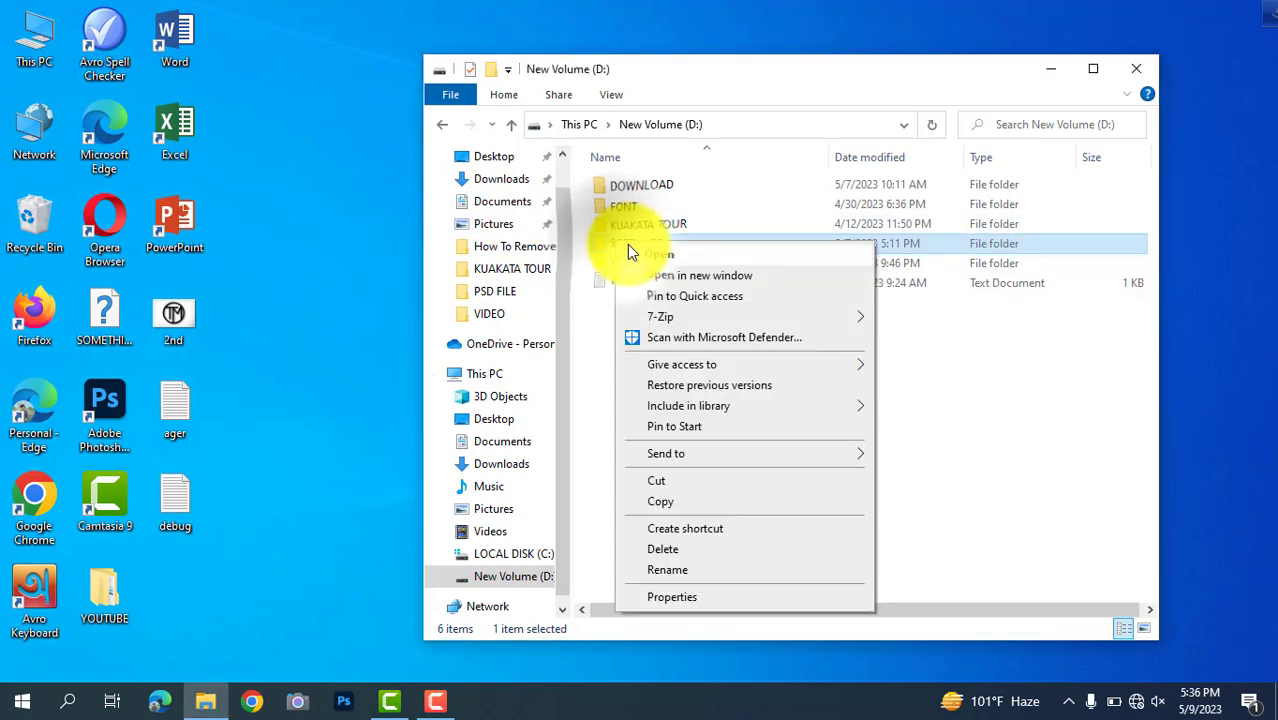
pyautogui.click(680, 500)
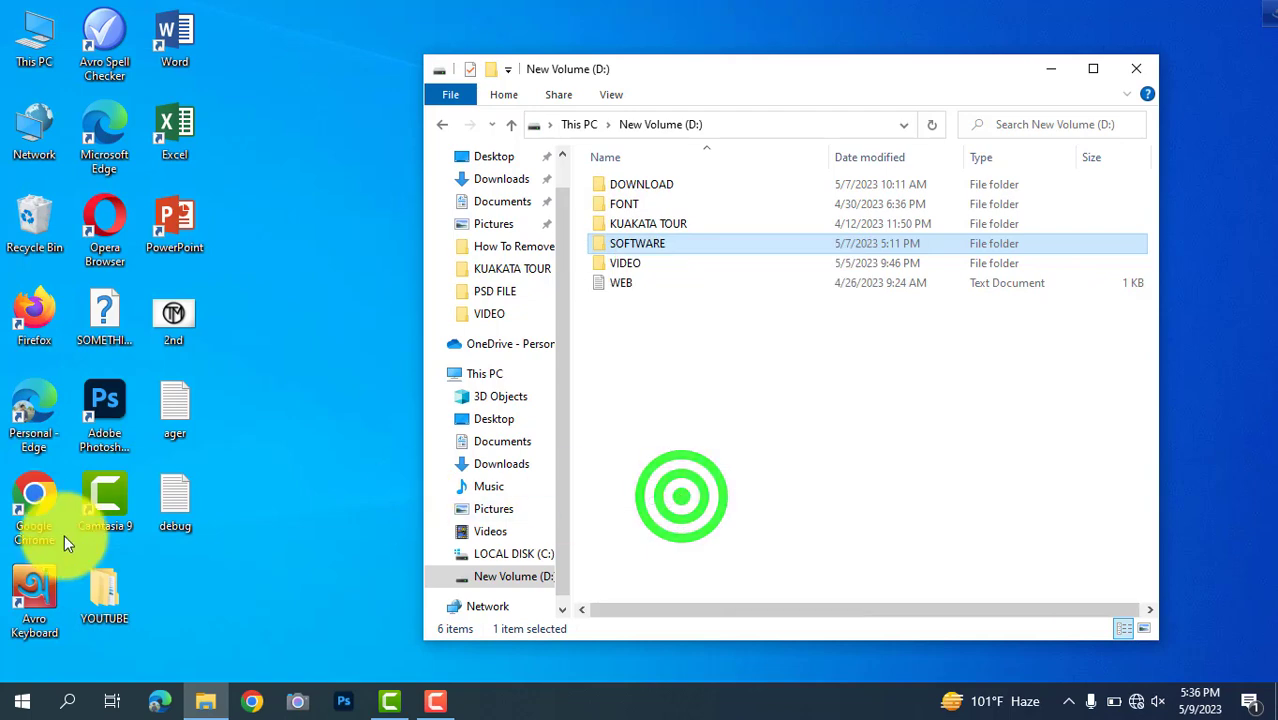
# Minimize the New Volume (D:) window and paste the copied SOFTWARE folder onto the desktop as a shortcut
pyautogui.click(199, 572)
pyautogui.rightClick(192, 582)
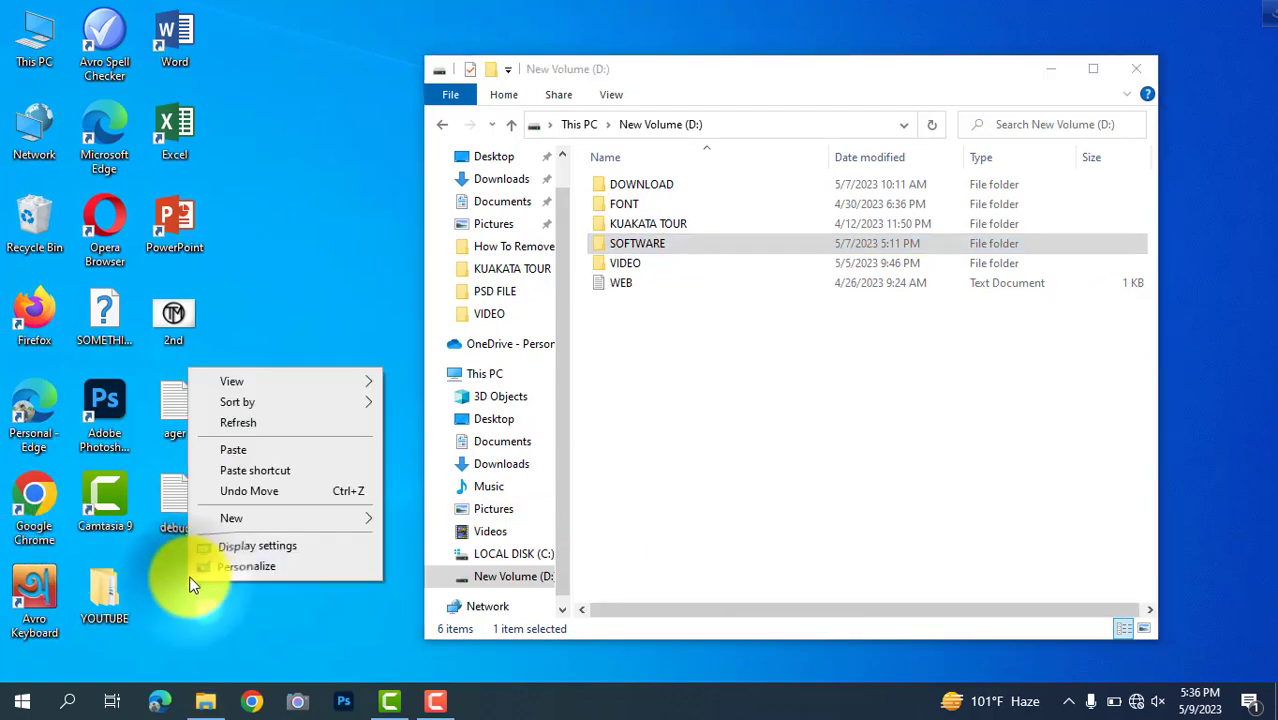
pyautogui.click(1069, 66)
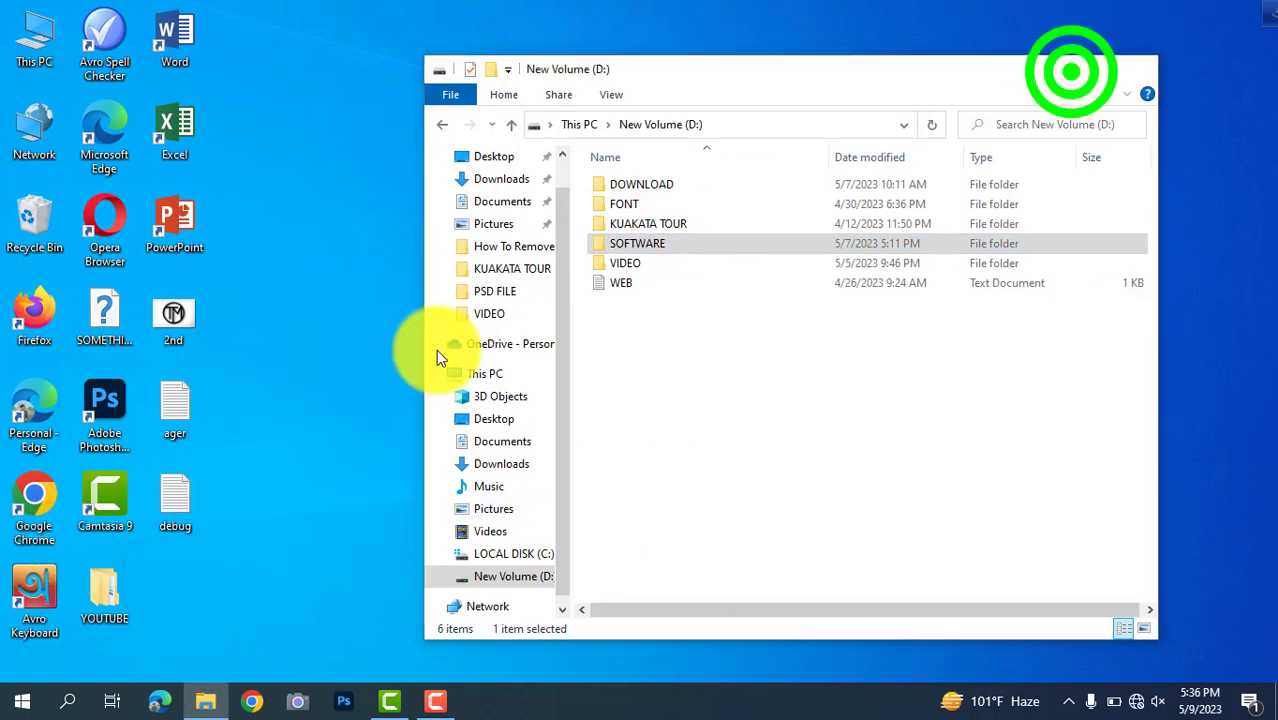
pyautogui.click(206, 576)
pyautogui.rightClick(207, 583)
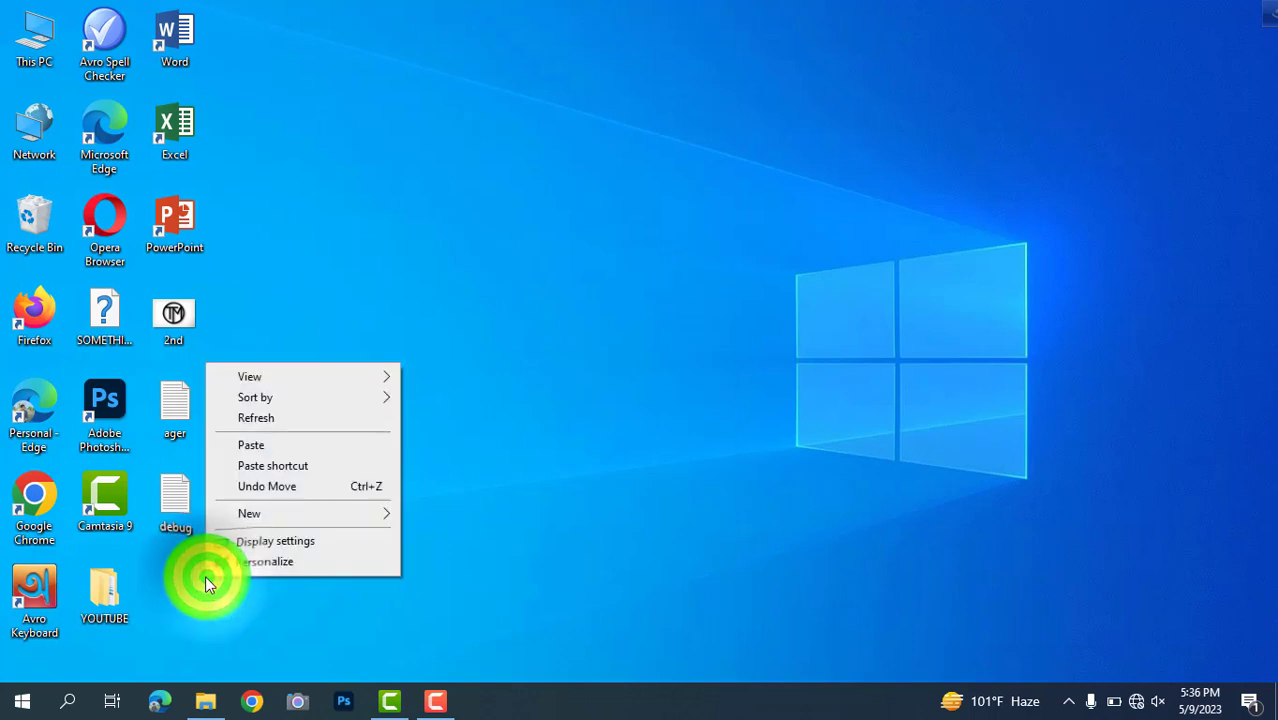
pyautogui.rightClick(480, 88)
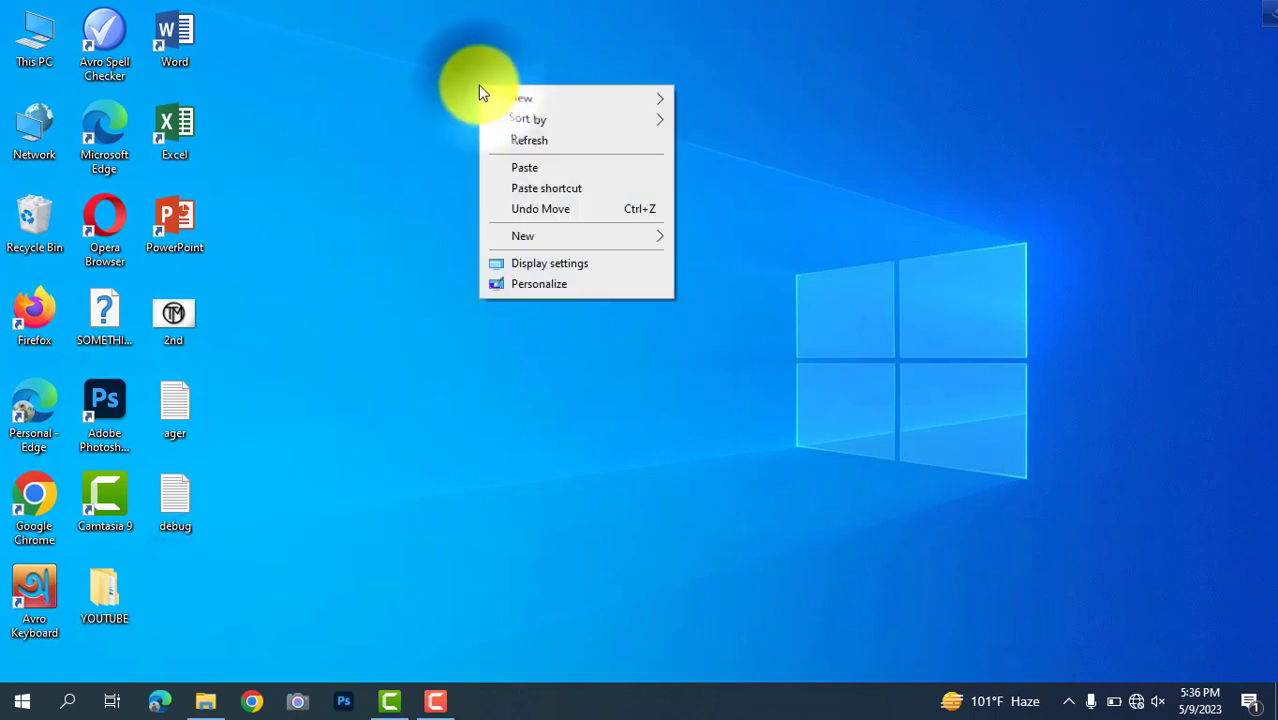
pyautogui.click(533, 188)
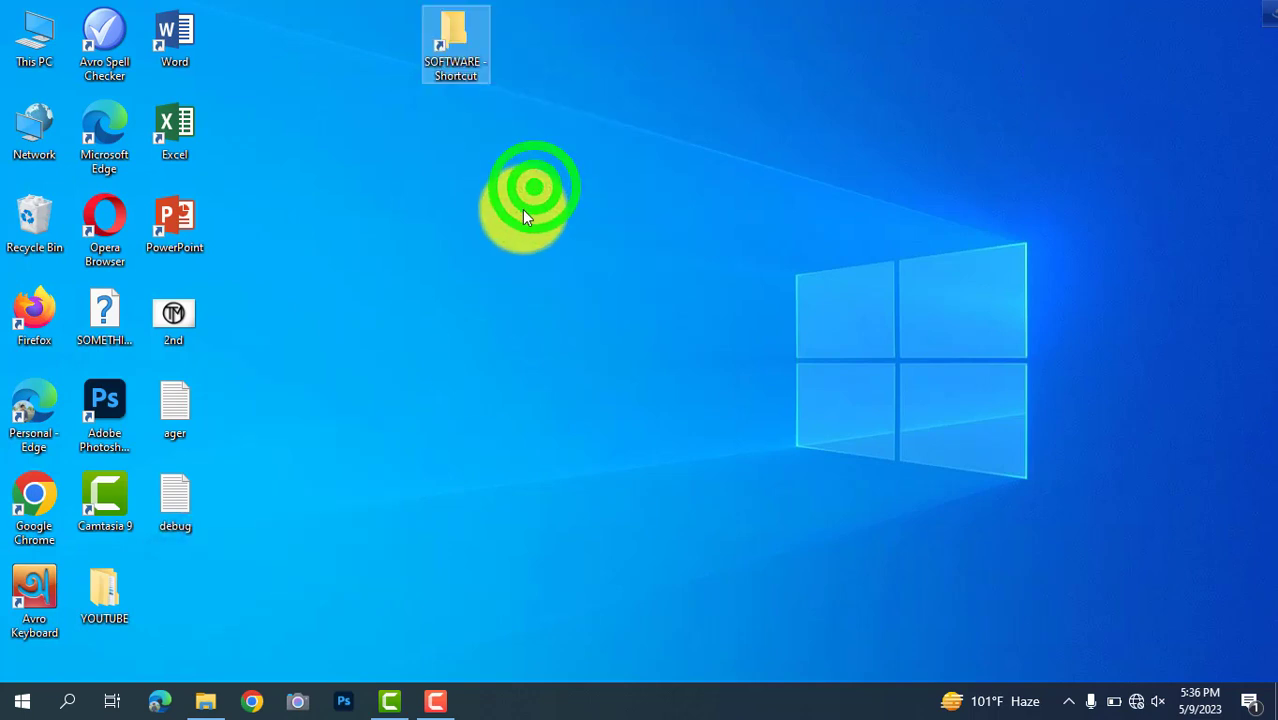
# Refresh the desktop and clear the selection
pyautogui.click(509, 177)
pyautogui.rightClick(509, 167)
pyautogui.click(543, 216)
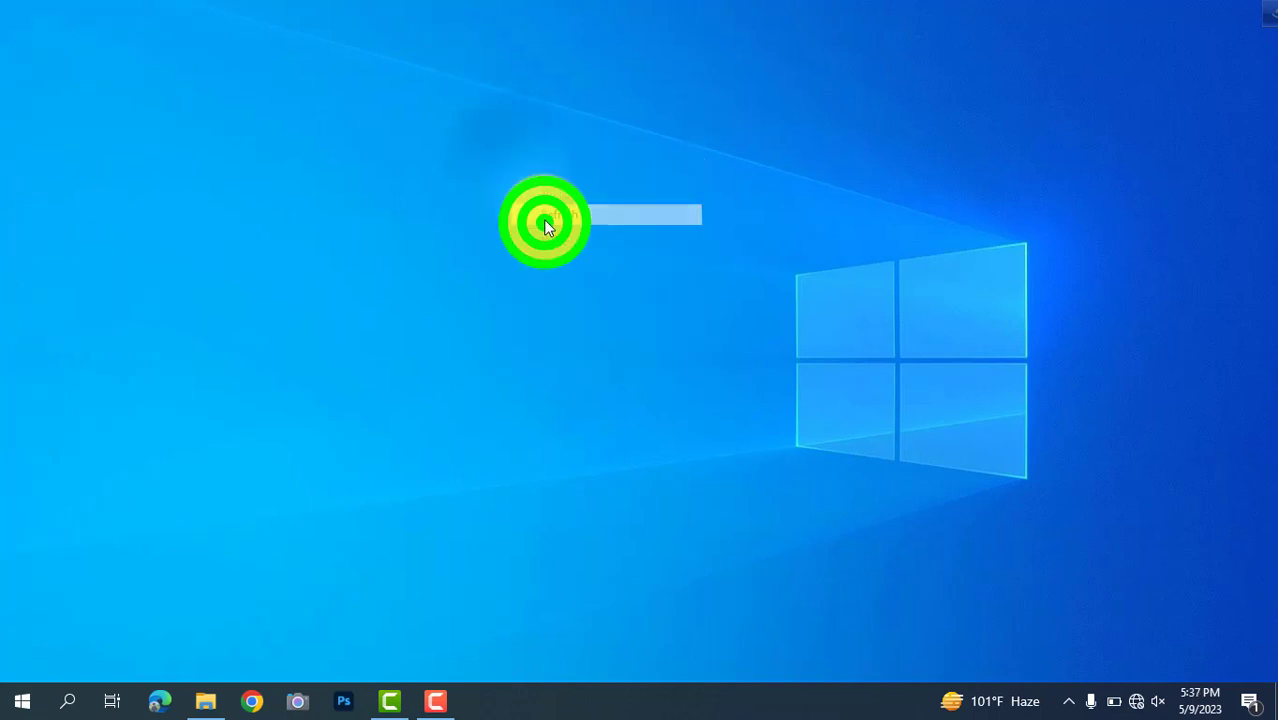
pyautogui.click(499, 95)
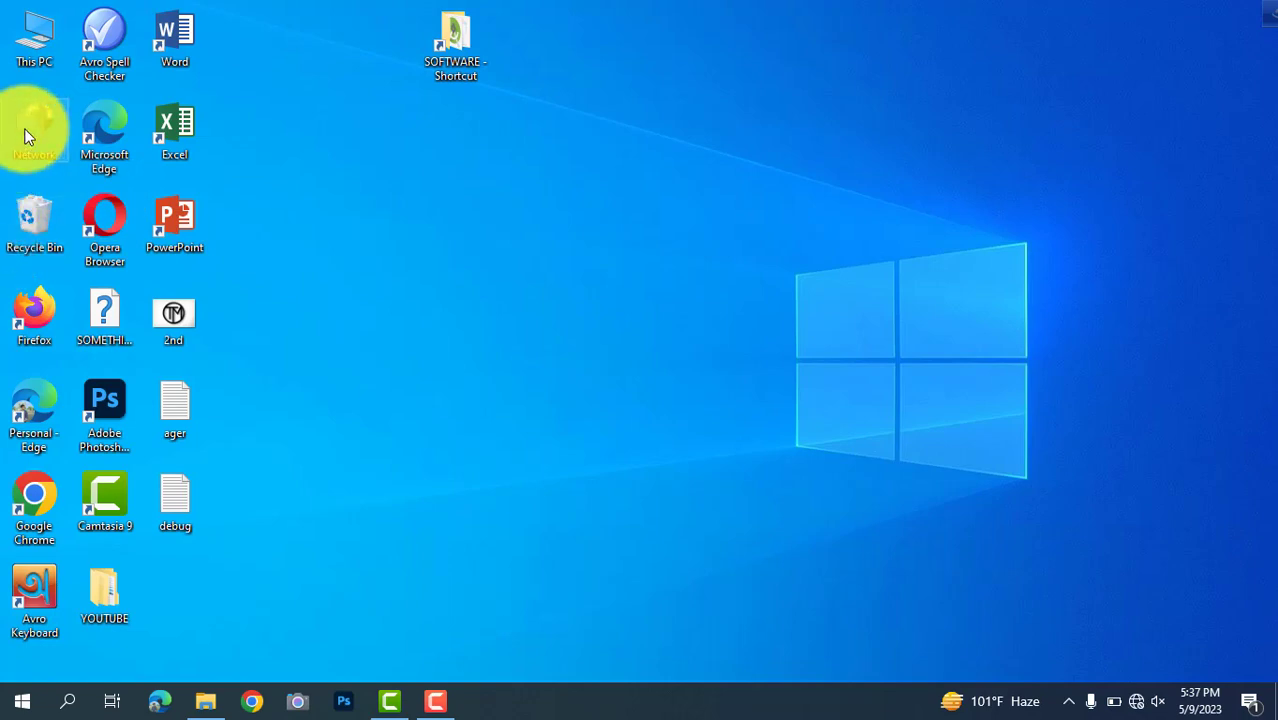
# View This PC and close it, and view the SOFTWARE folder's contents through its desktop shortcut before closing that window
pyautogui.click(36, 26)
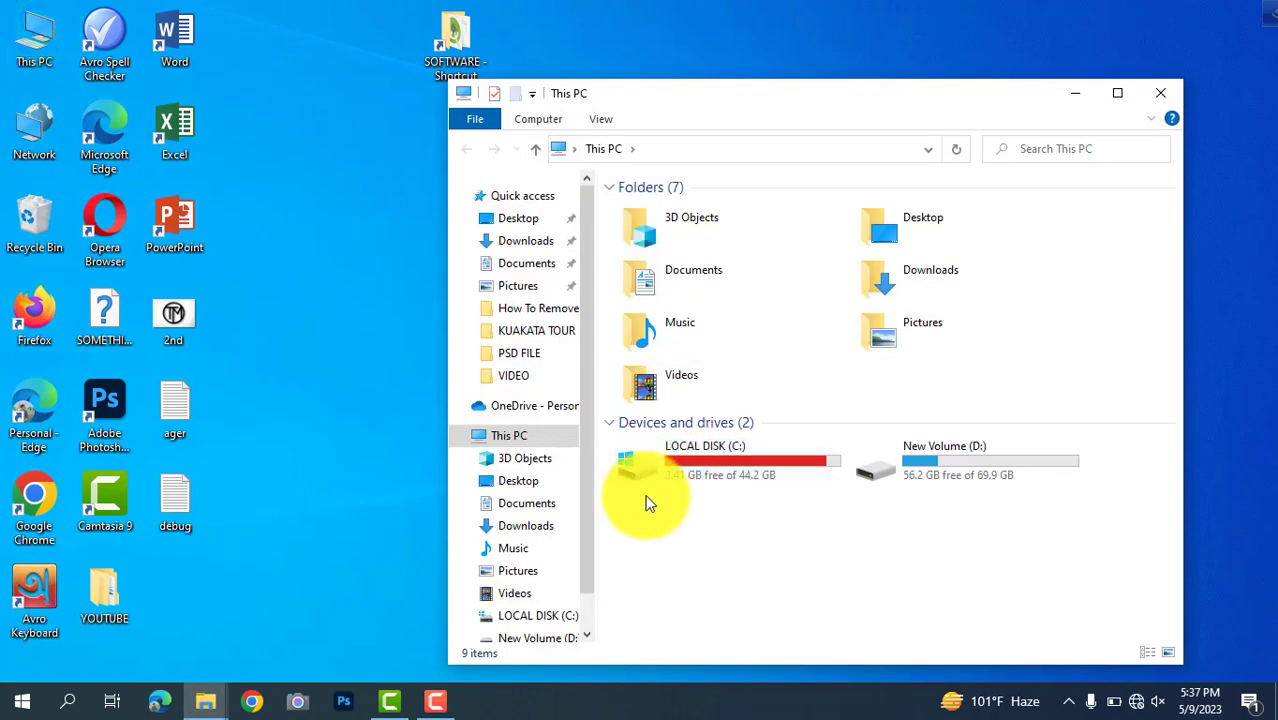
pyautogui.click(1161, 92)
pyautogui.rightClick(598, 74)
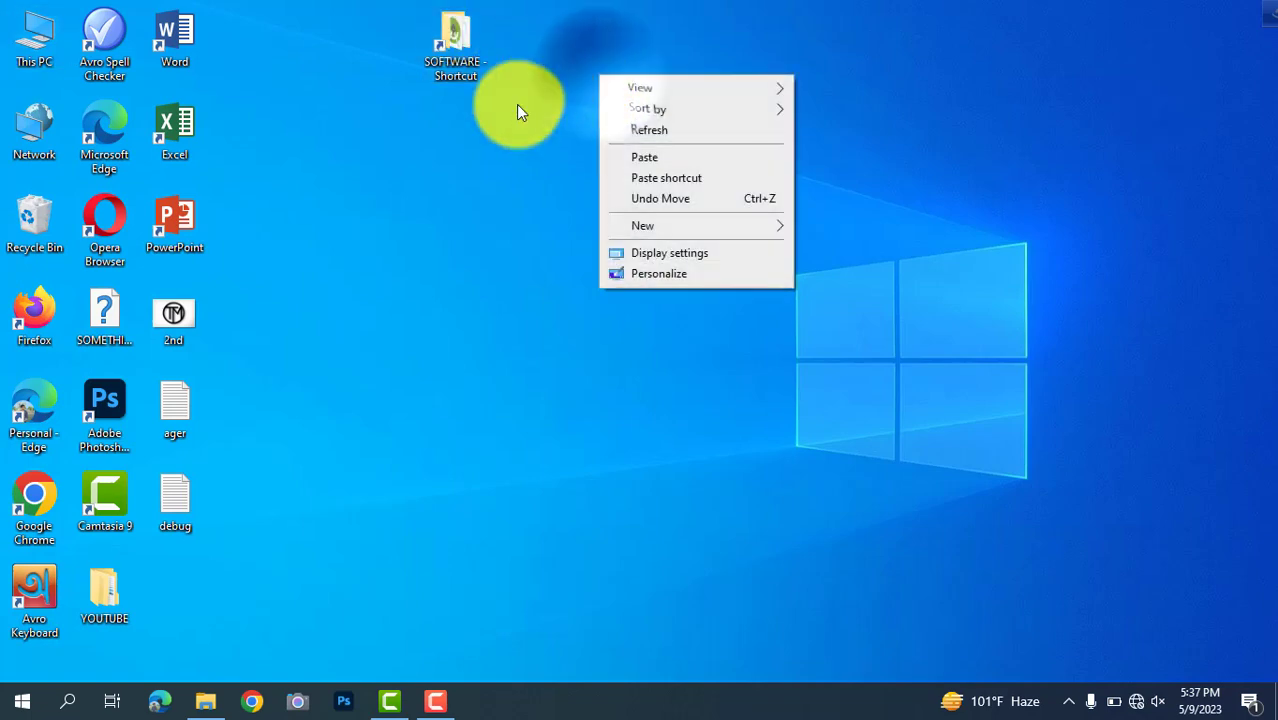
pyautogui.click(470, 50)
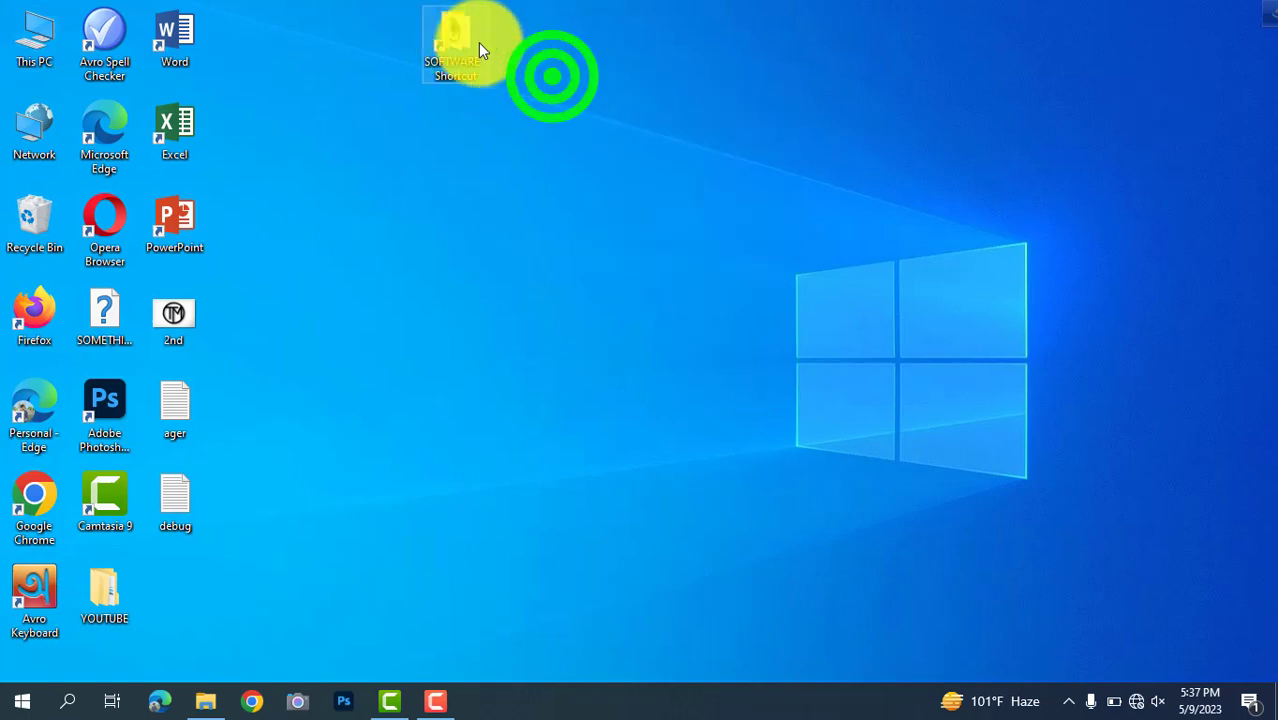
pyautogui.doubleClick(476, 42)
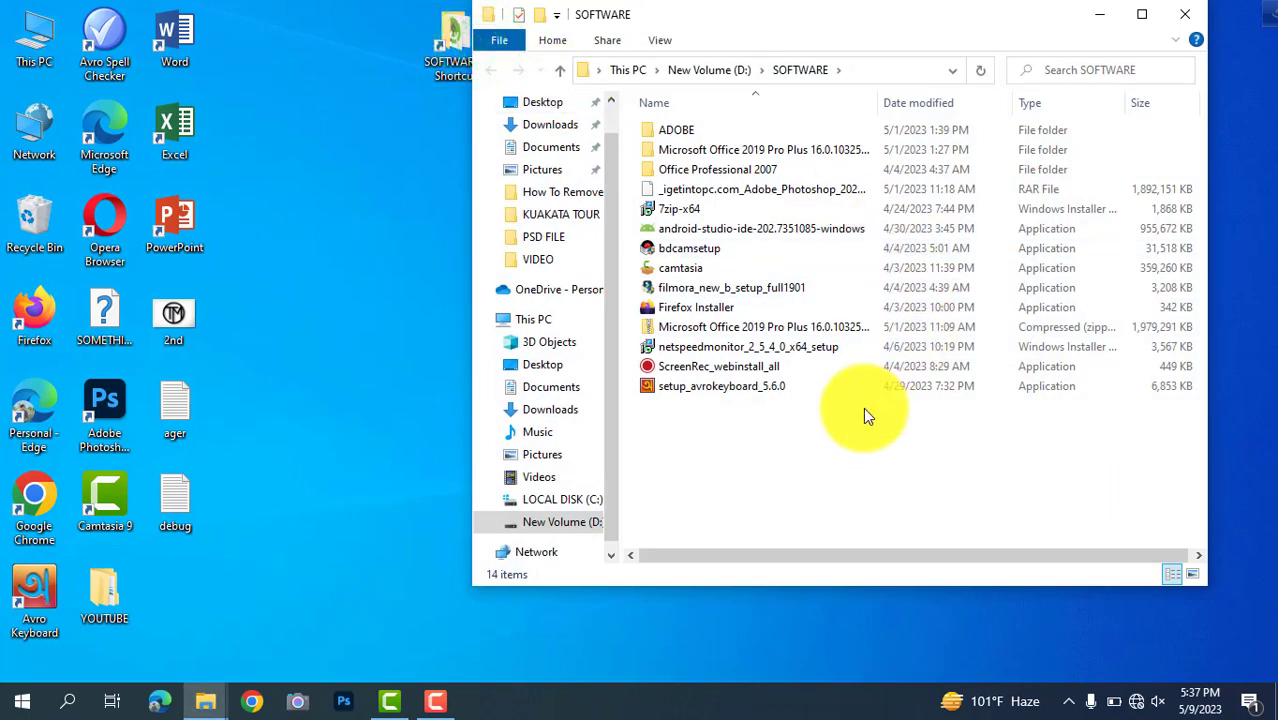
pyautogui.click(1186, 16)
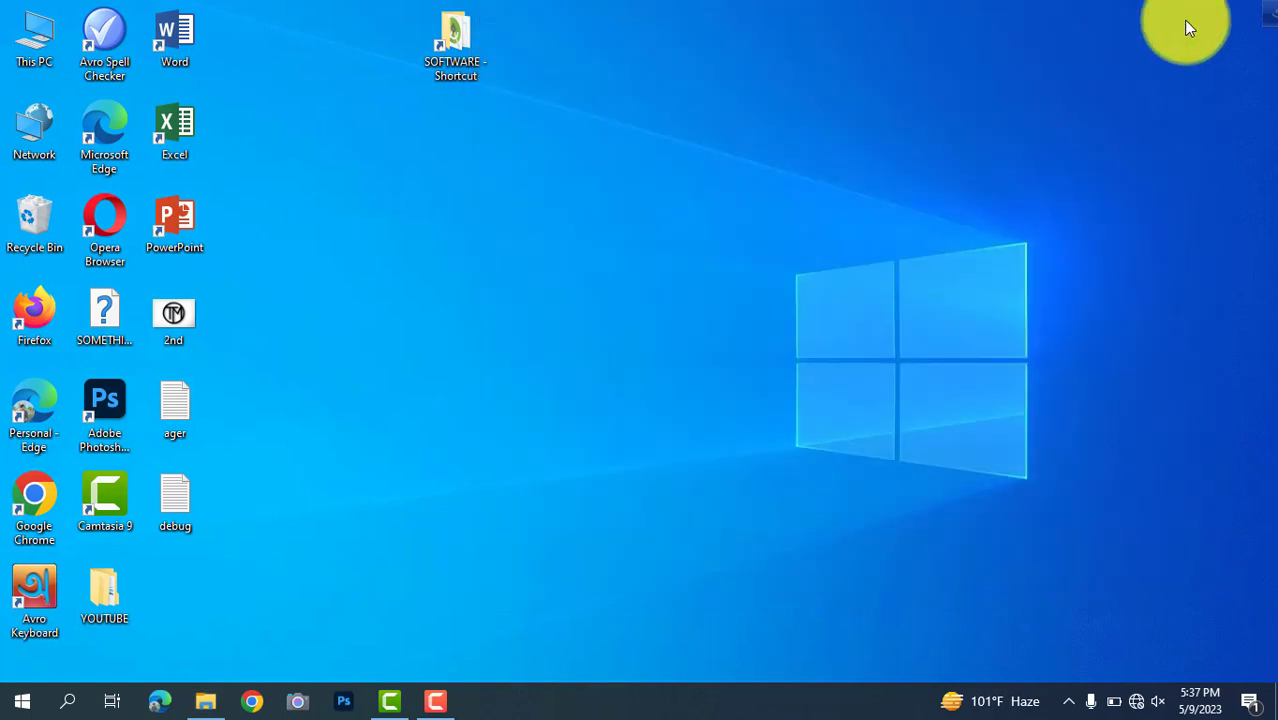
# Delete the SOFTWARE shortcut by moving it from the desktop into the Recycle Bin, and refresh the desktop
pyautogui.rightClick(464, 44)
pyautogui.click(622, 30)
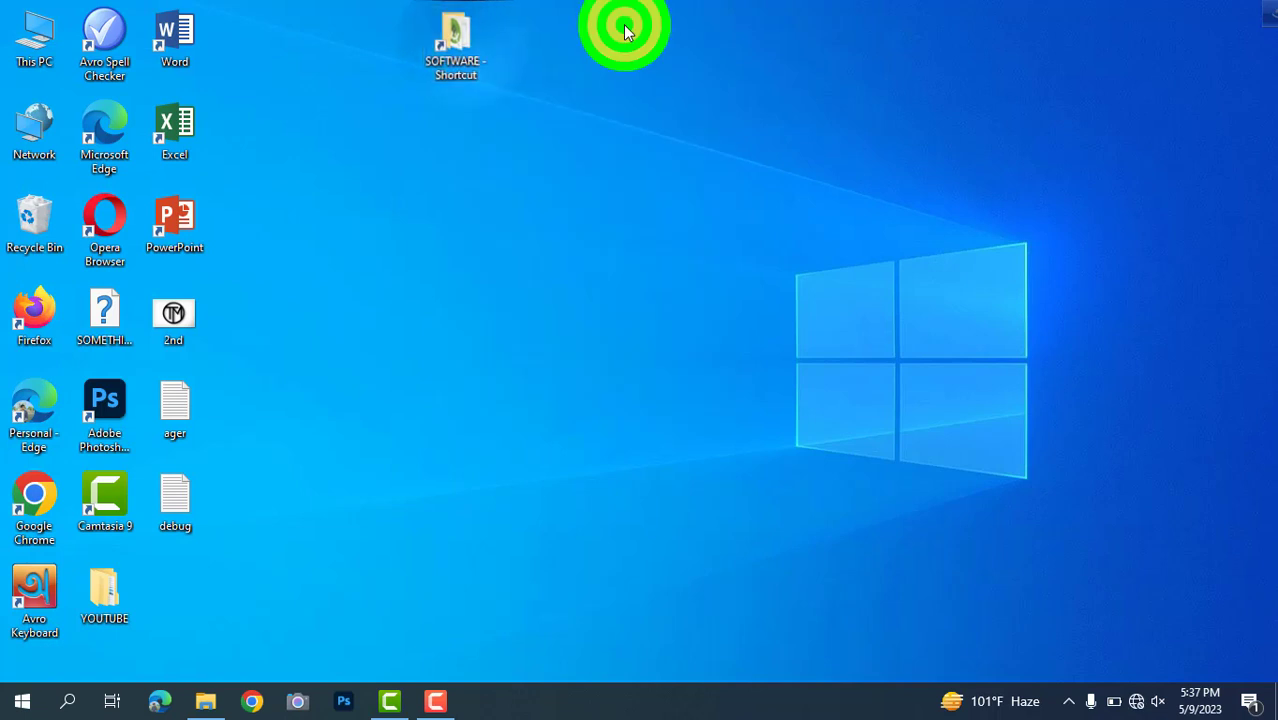
pyautogui.moveTo(471, 47); pyautogui.dragTo(41, 240)
pyautogui.rightClick(539, 224)
pyautogui.click(604, 284)
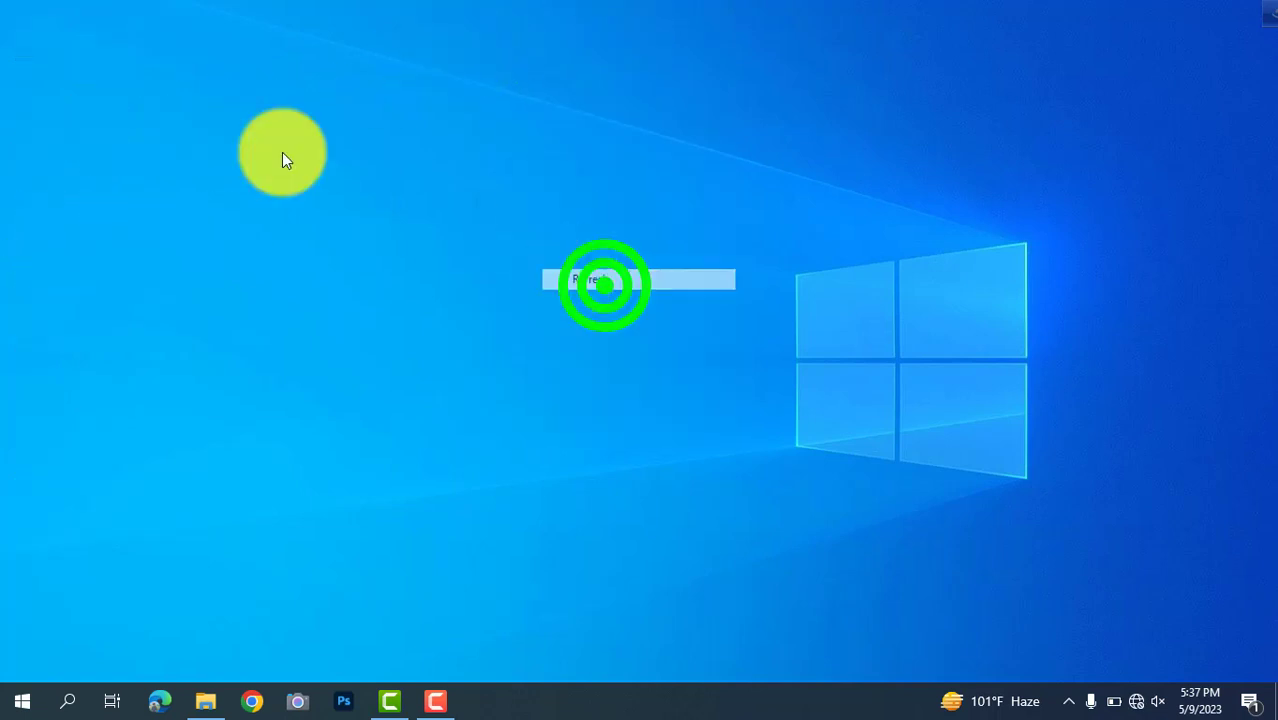
# Open New Volume (D:) from This PC to check for the original SOFTWARE folder
pyautogui.click(20, 58)
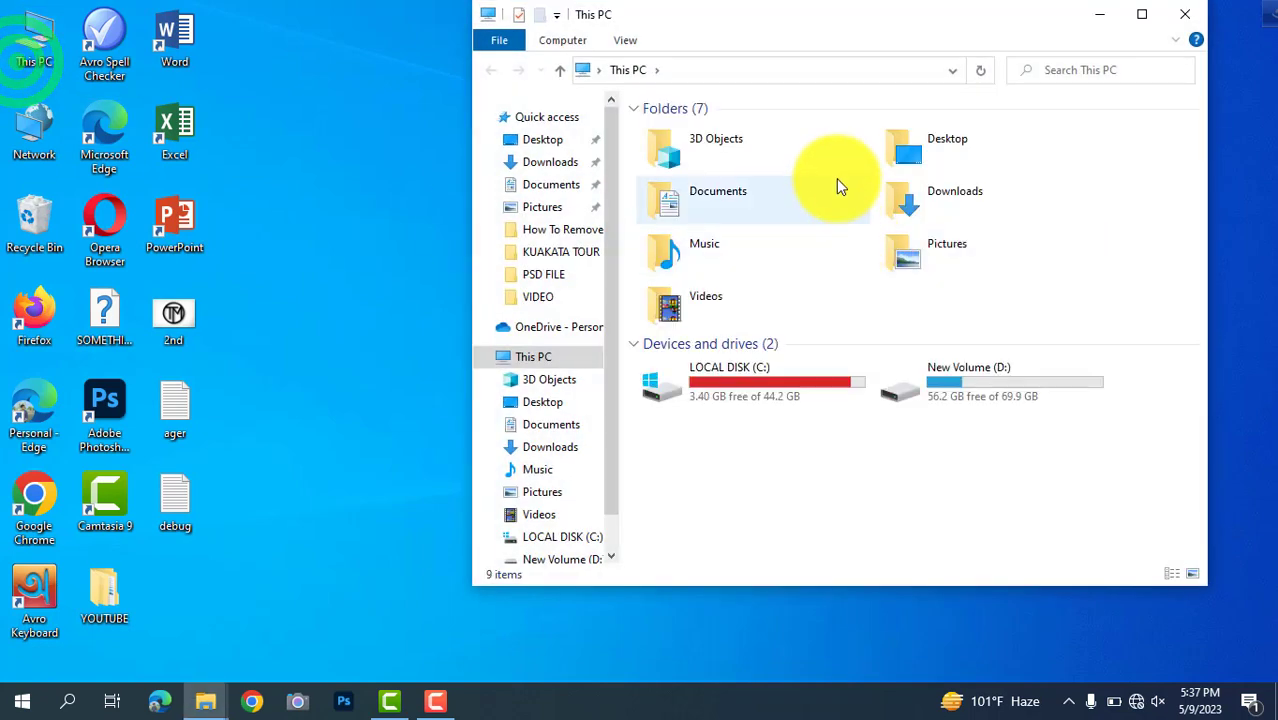
pyautogui.click(1021, 380)
pyautogui.doubleClick(1021, 380)
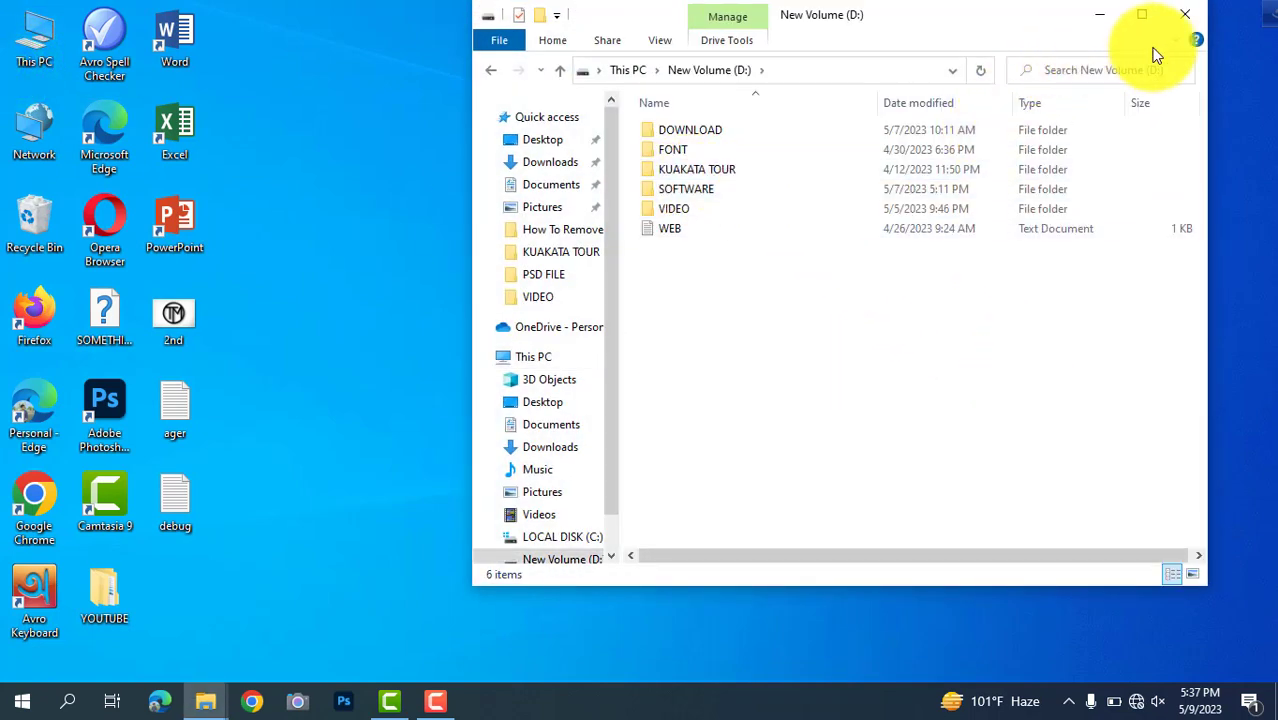
# Close the New Volume (D:) window and return to the desktop
pyautogui.click(1185, 14)
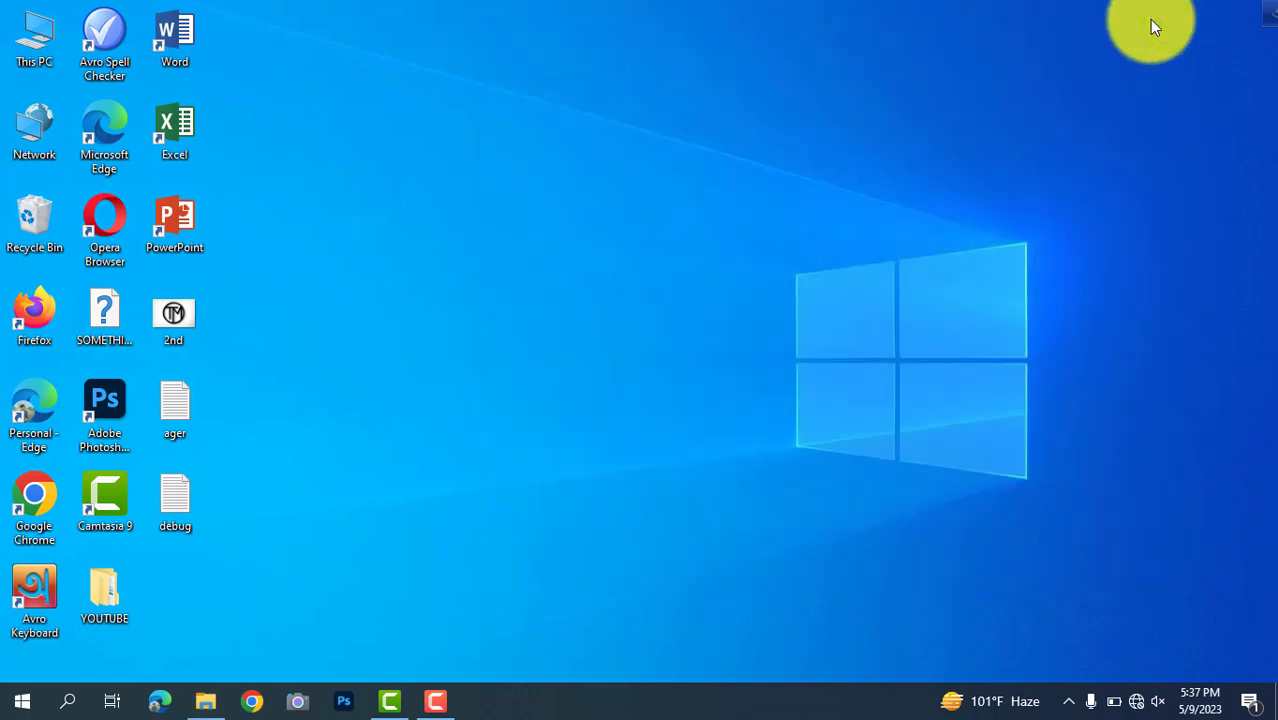
pyautogui.rightClick(1141, 22)
pyautogui.press('Escape')
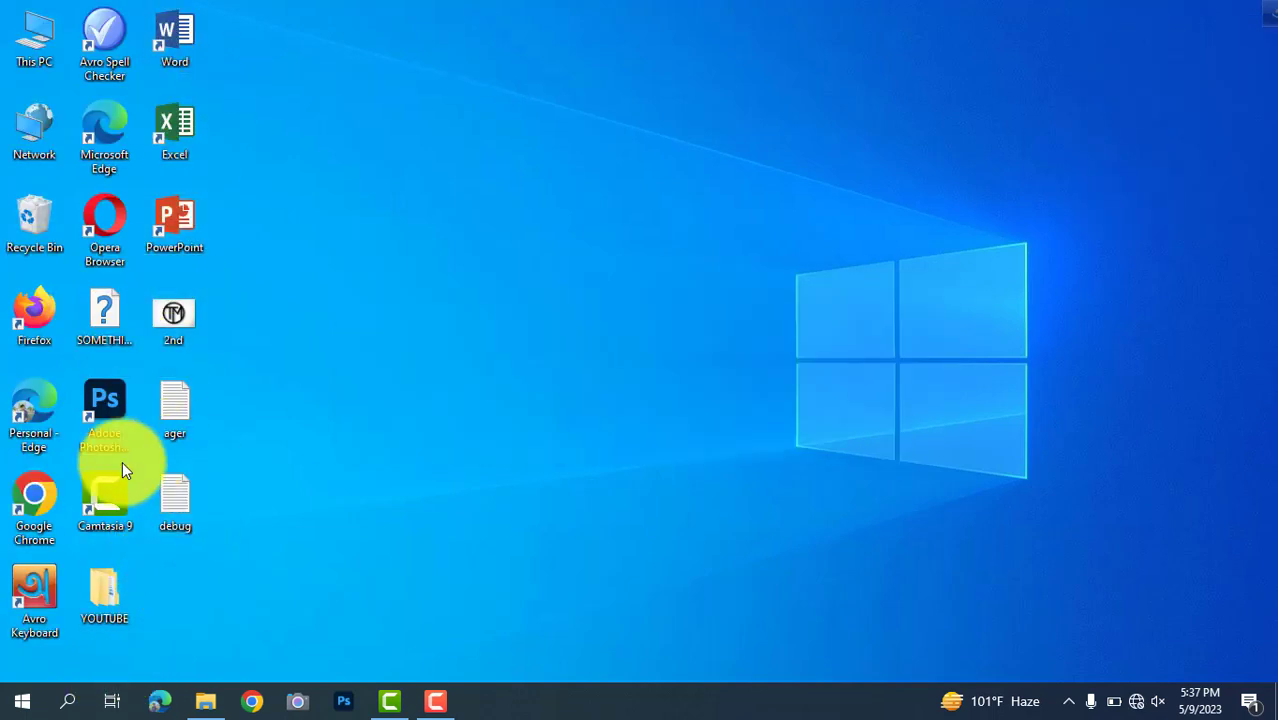
# Pin the Word desktop shortcut to Start and refresh the desktop
pyautogui.rightClick(185, 33)
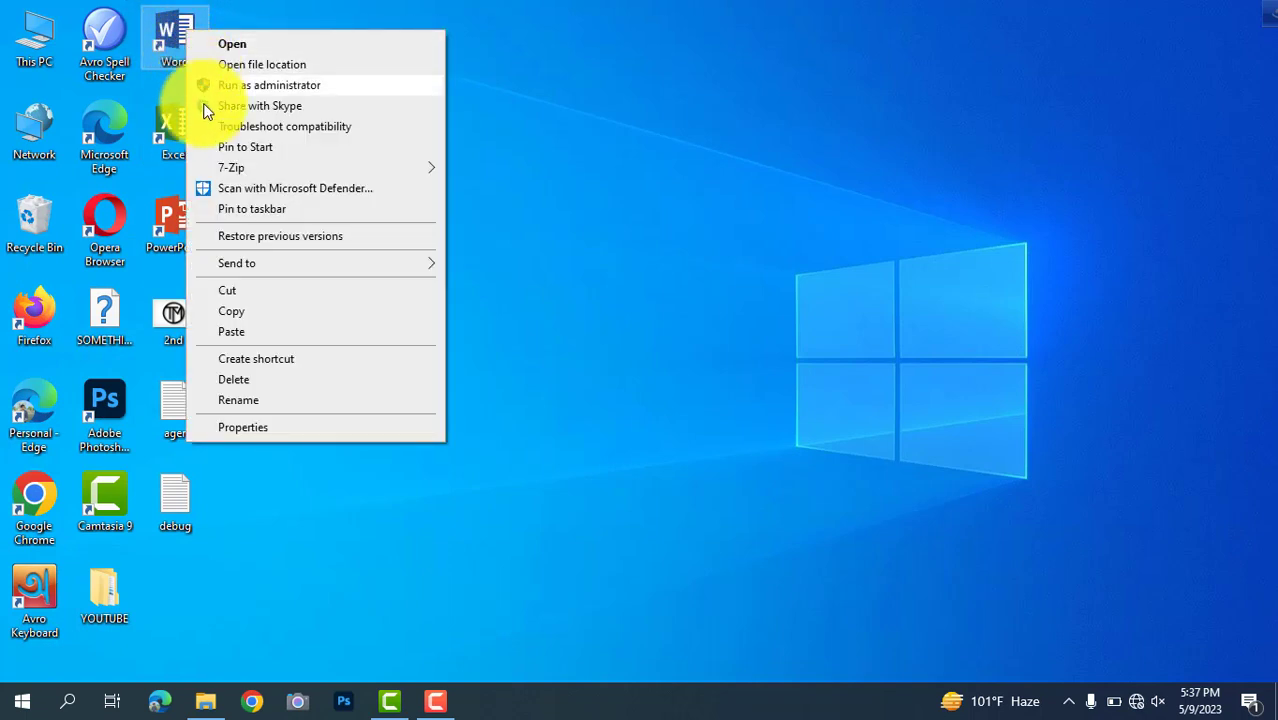
pyautogui.click(234, 148)
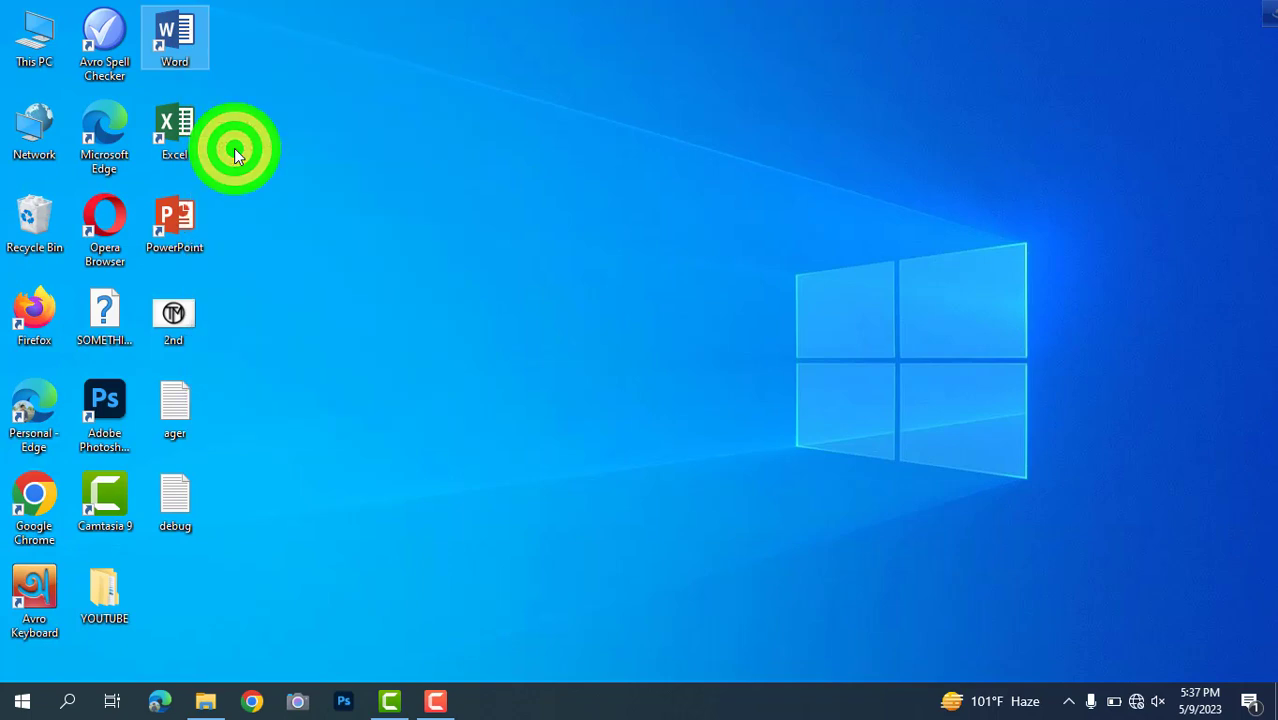
pyautogui.rightClick(304, 141)
pyautogui.click(366, 196)
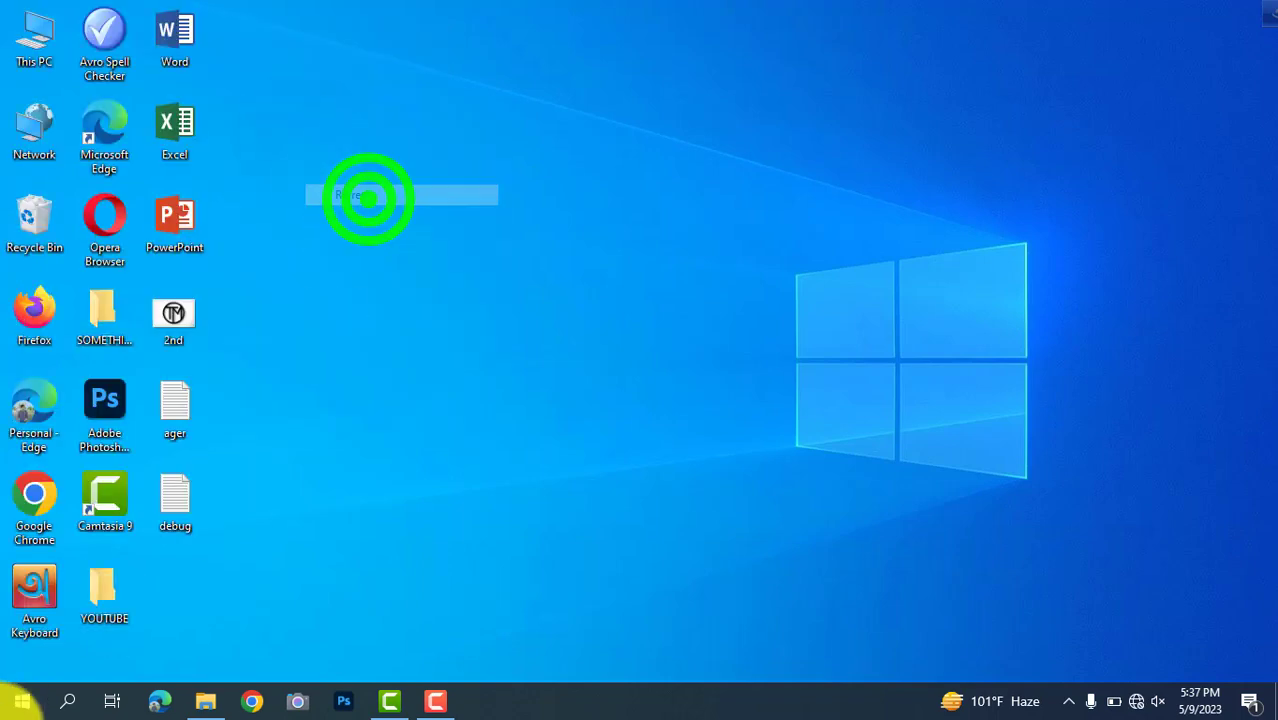
# Check for the pinned Word tile in Start, unpin it, and return to the desktop
pyautogui.click(22, 700)
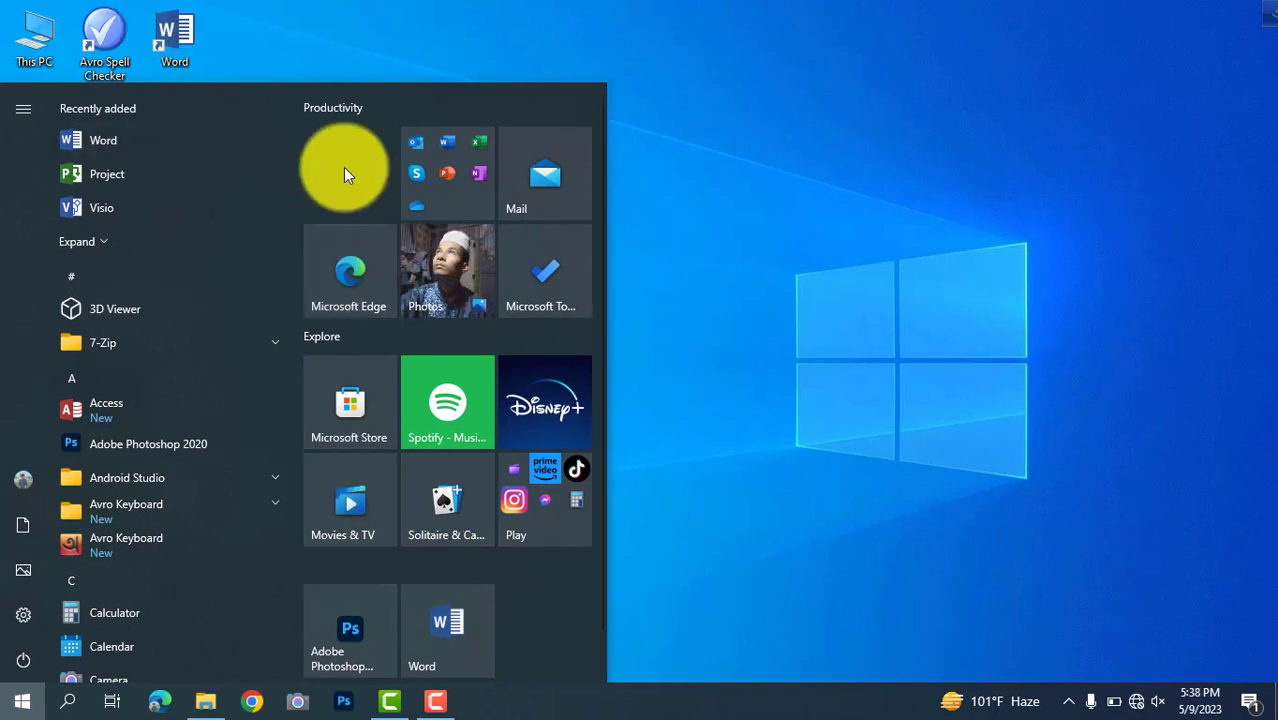
pyautogui.rightClick(452, 590)
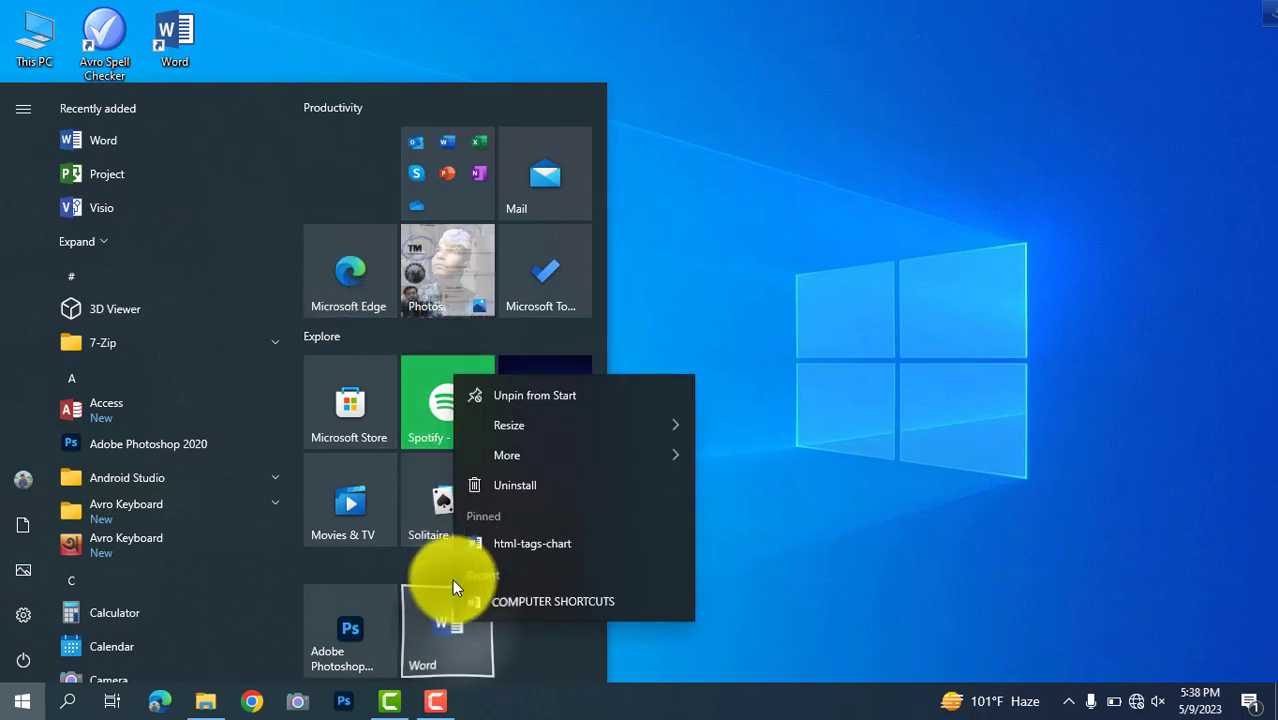
pyautogui.click(515, 402)
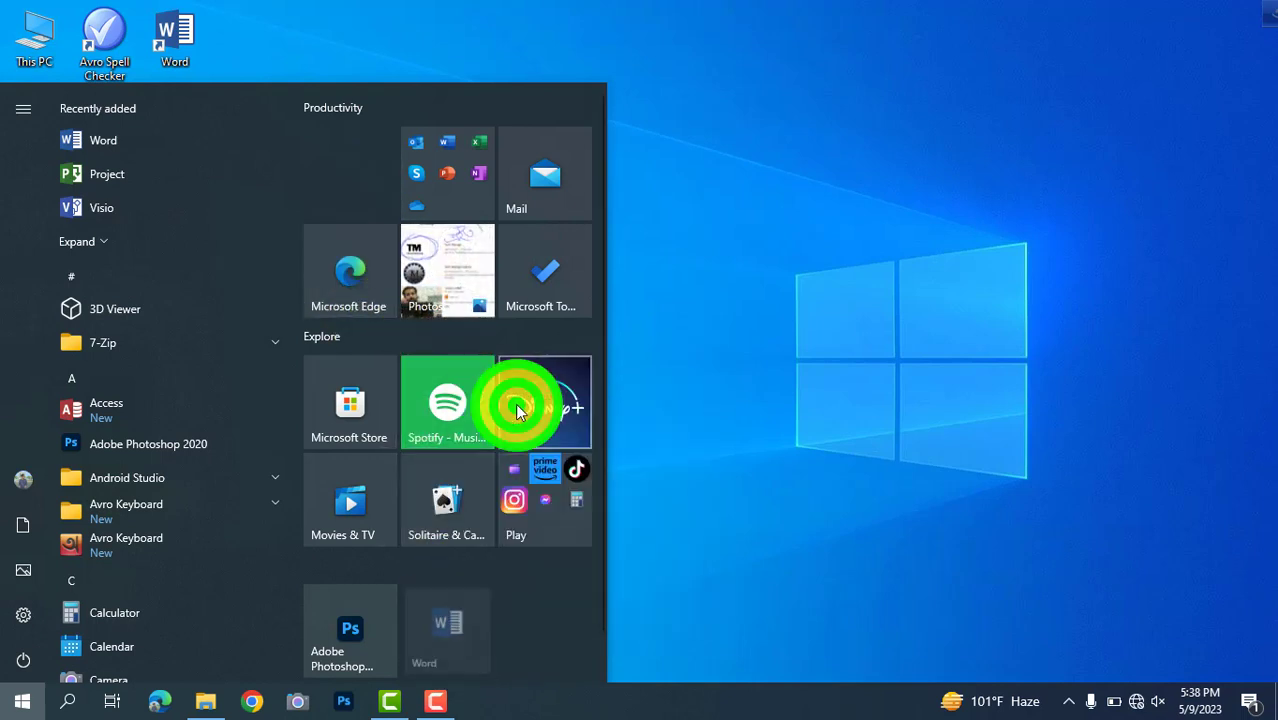
pyautogui.rightClick(782, 353)
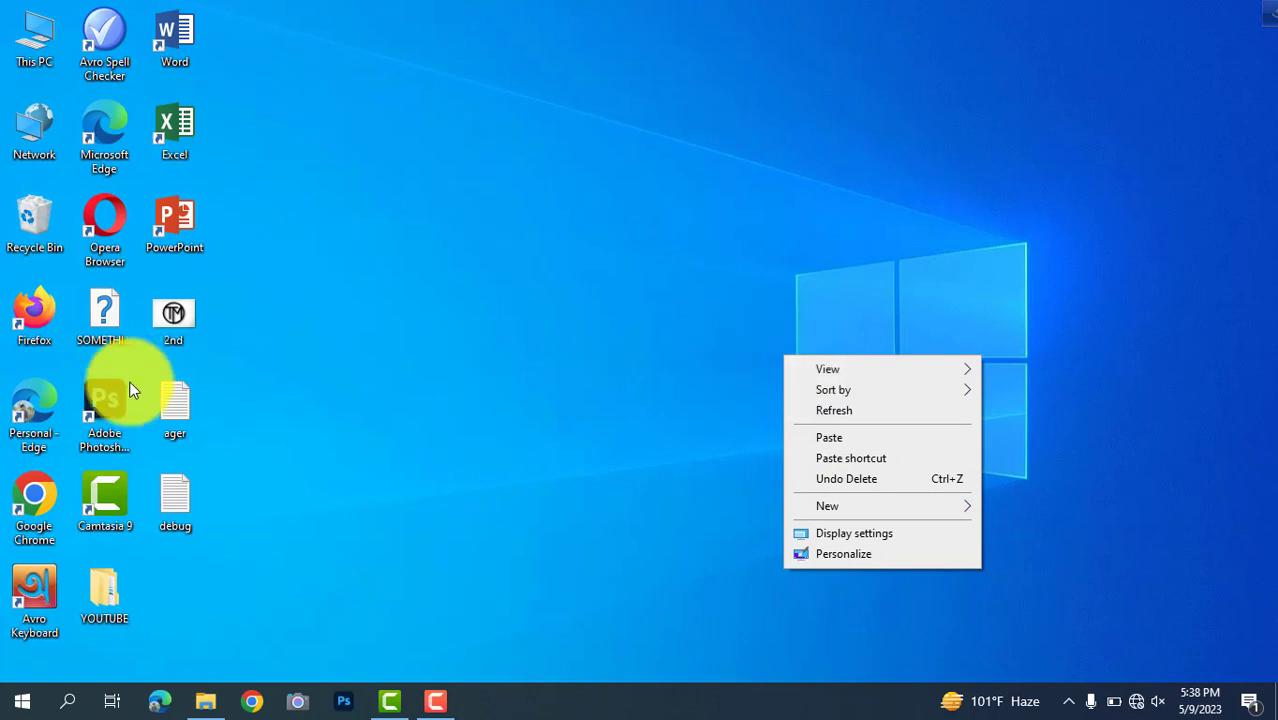
pyautogui.click(335, 302)
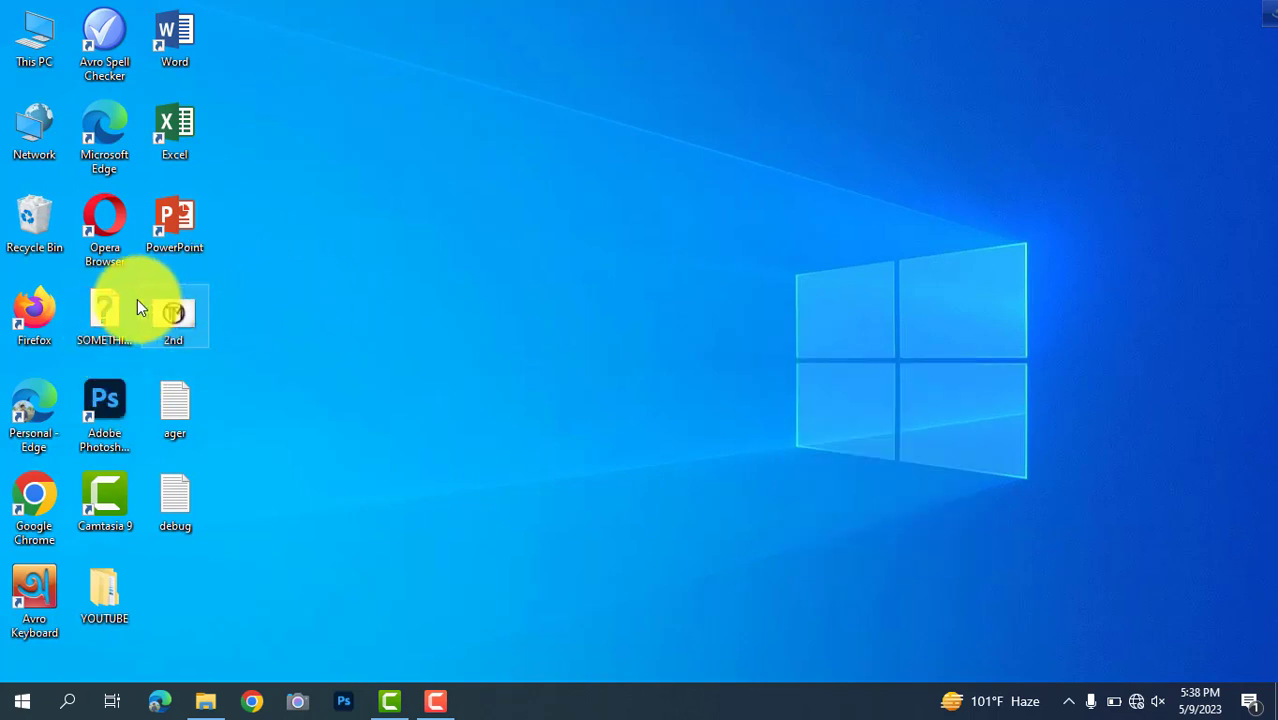
# Pin the SOMETHINGS desktop folder to Quick access and refresh the desktop
pyautogui.rightClick(106, 302)
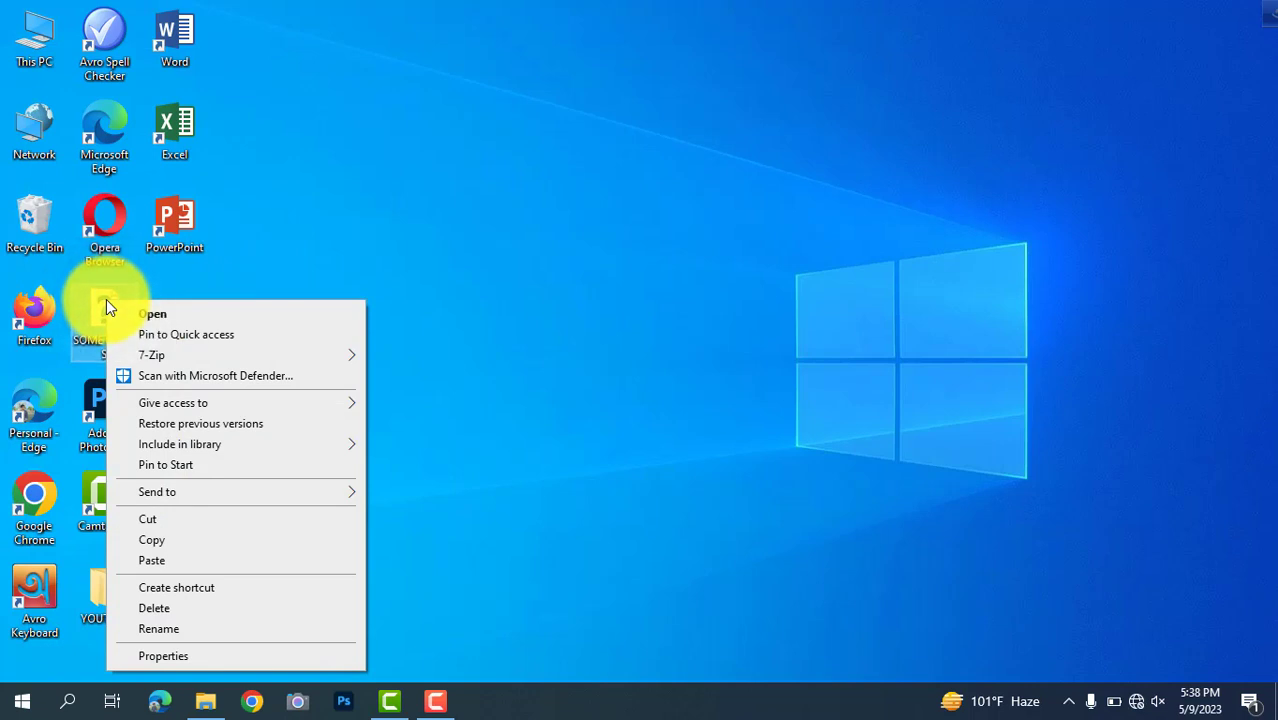
pyautogui.click(157, 334)
pyautogui.rightClick(451, 297)
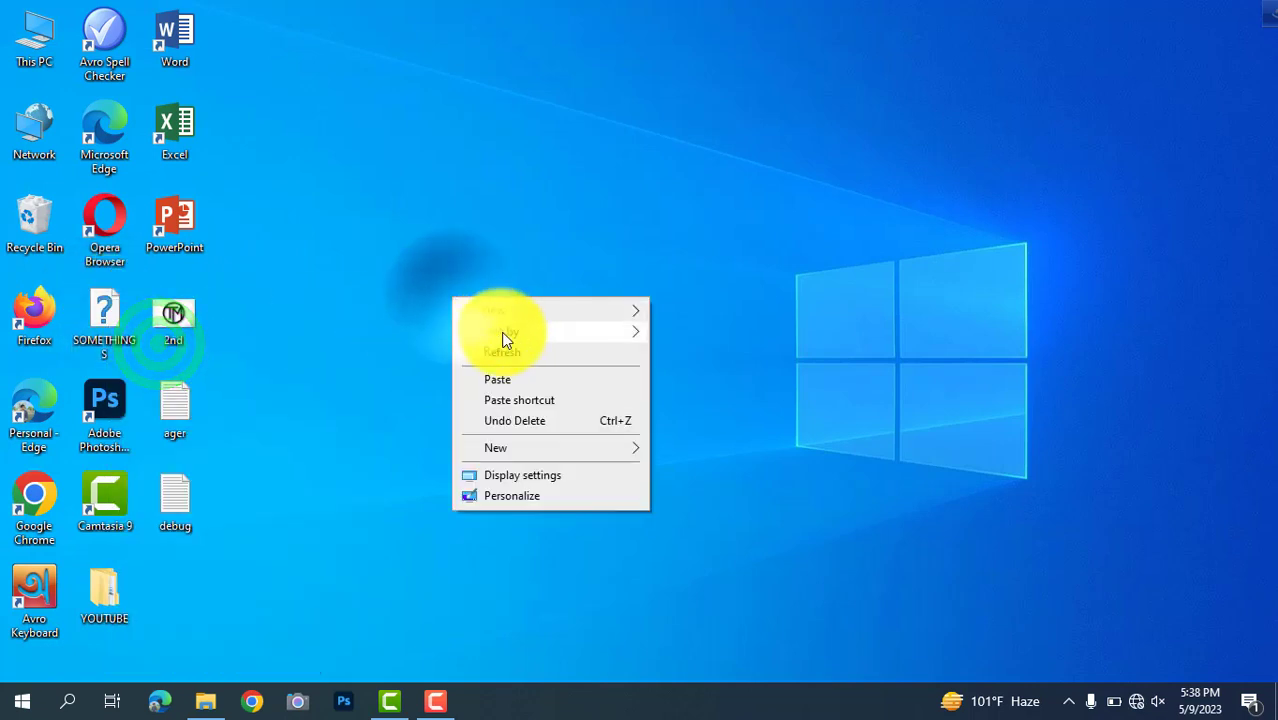
pyautogui.click(522, 355)
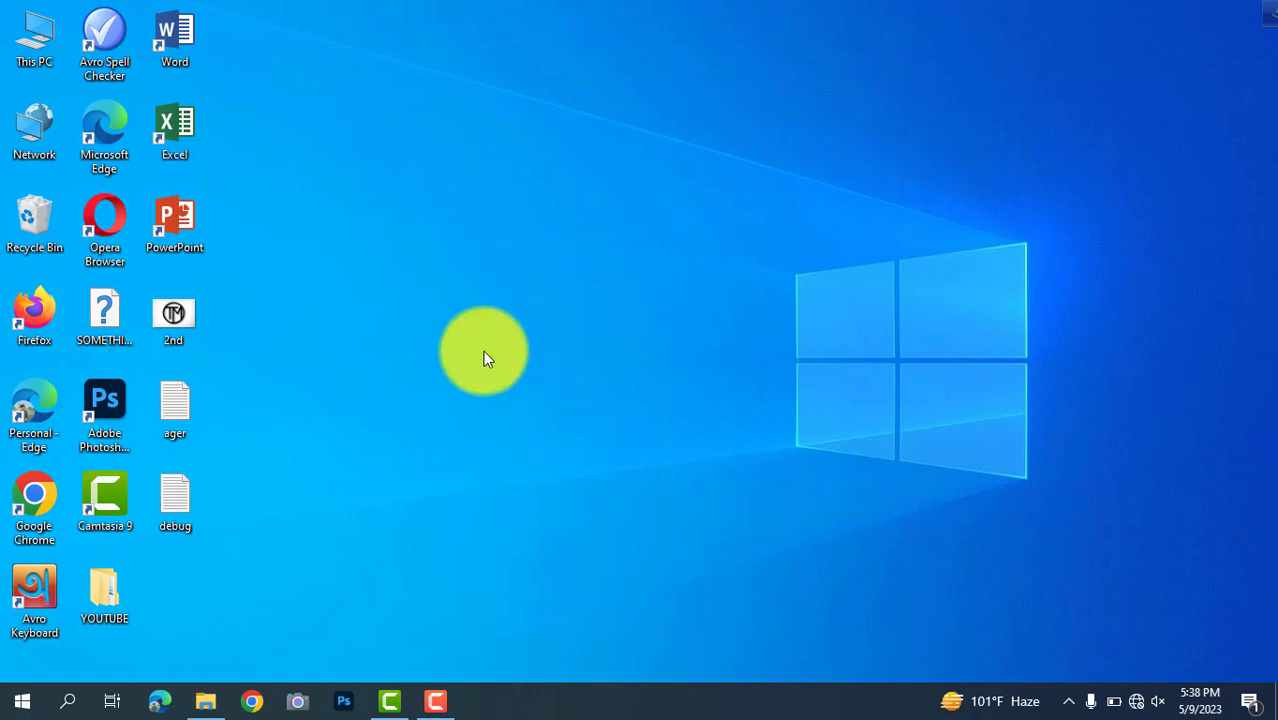
# Look for the SOMETHINGS folder under Quick access in This PC and in a new File Explorer window, closing each window
pyautogui.doubleClick(52, 22)
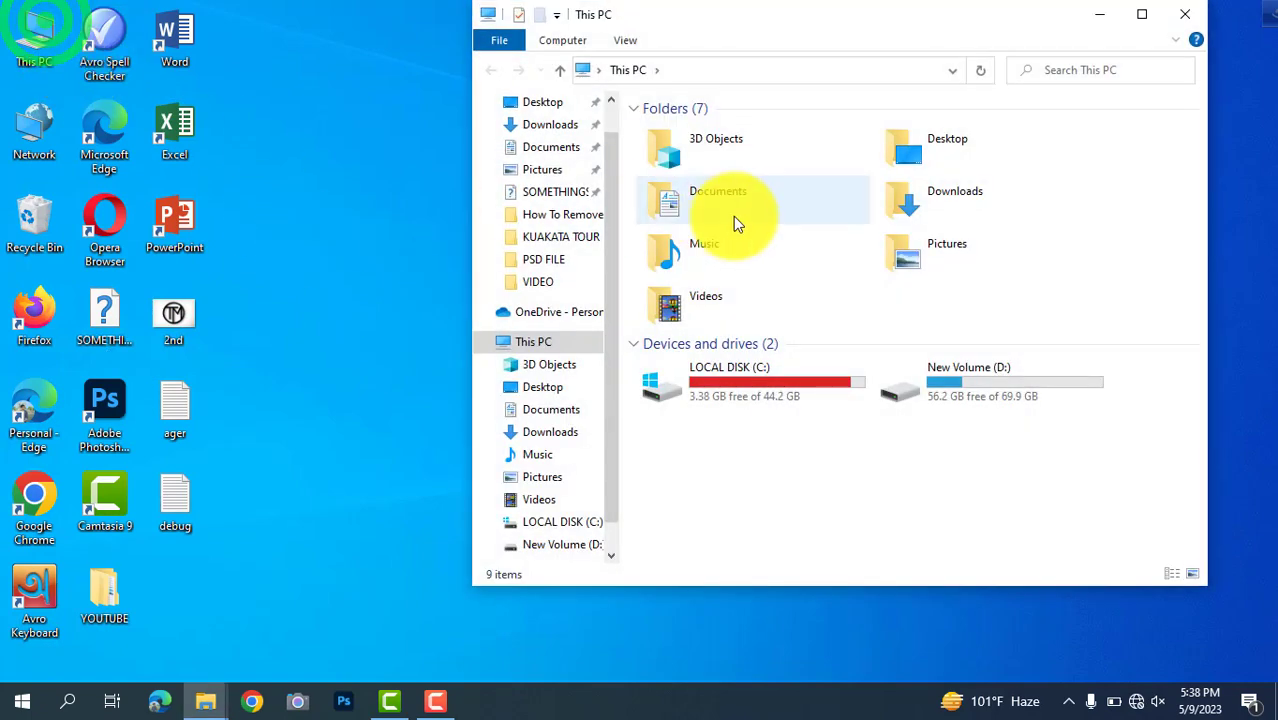
pyautogui.click(1182, 16)
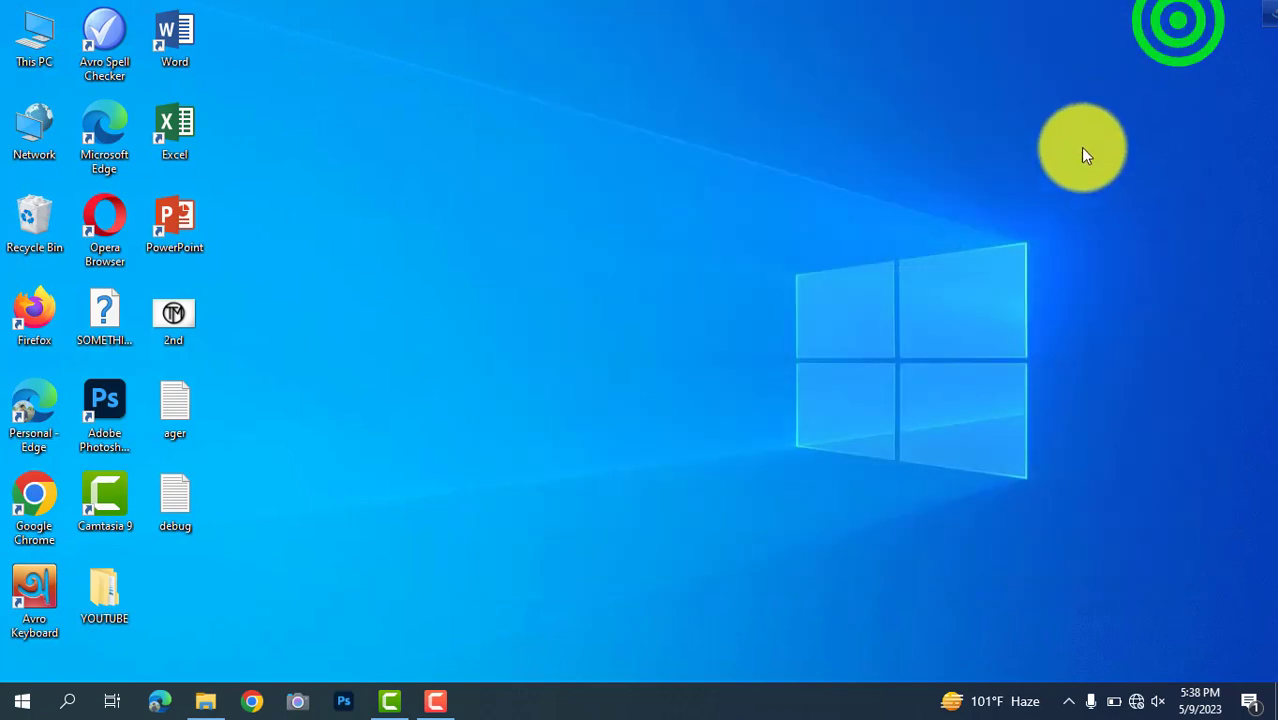
pyautogui.press('super+e')
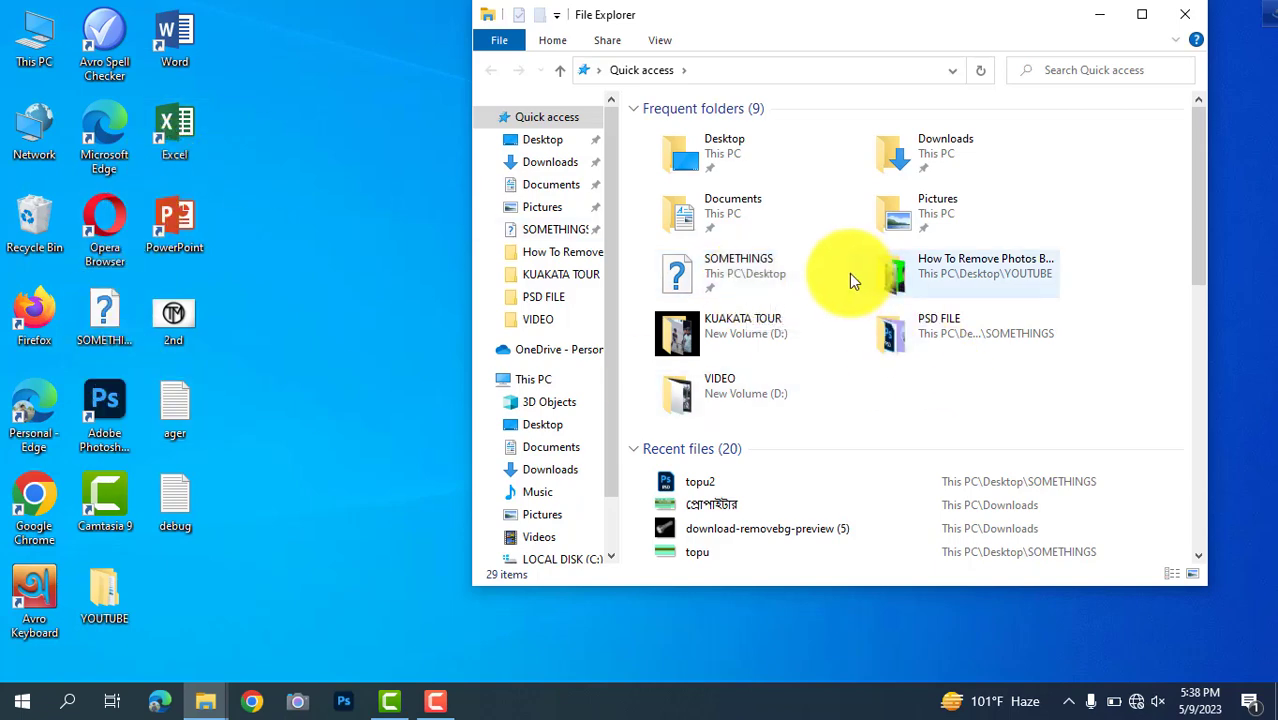
pyautogui.click(1185, 14)
# Refresh the desktop several times
pyautogui.rightClick(731, 183)
pyautogui.click(784, 242)
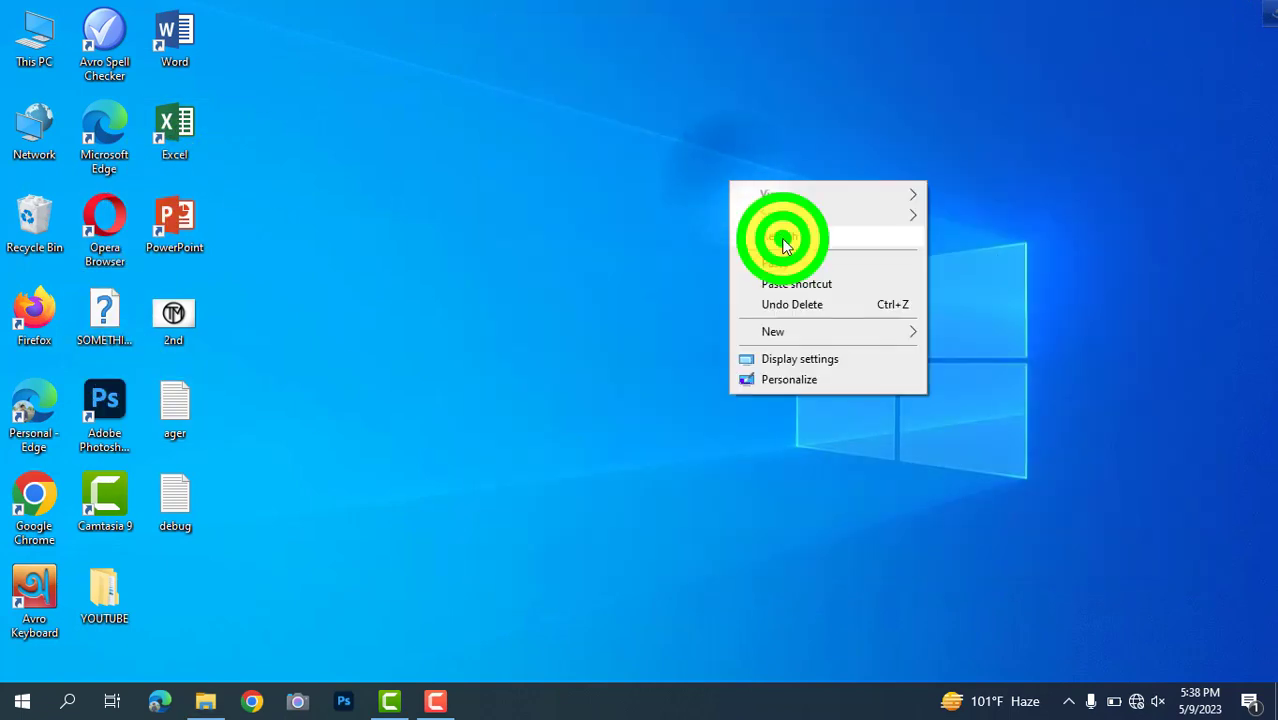
pyautogui.rightClick(784, 243)
pyautogui.click(811, 291)
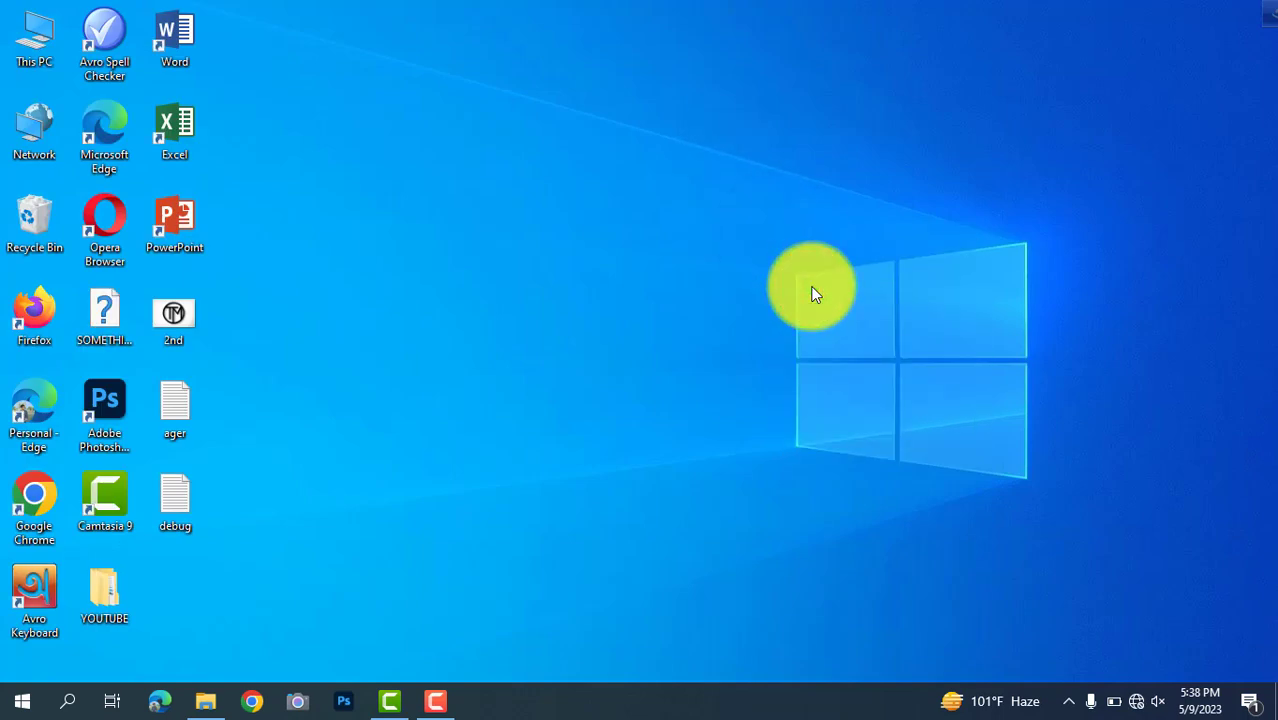
pyautogui.rightClick(735, 202)
pyautogui.rightClick(671, 161)
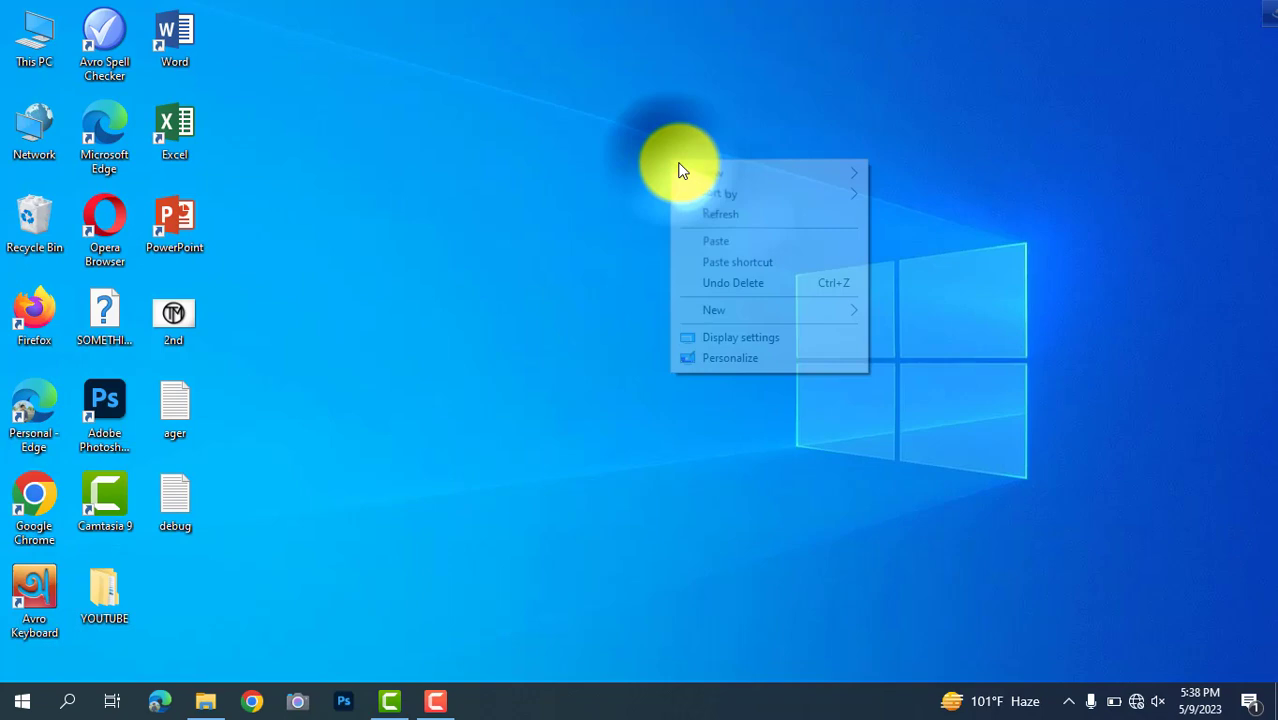
pyautogui.click(714, 213)
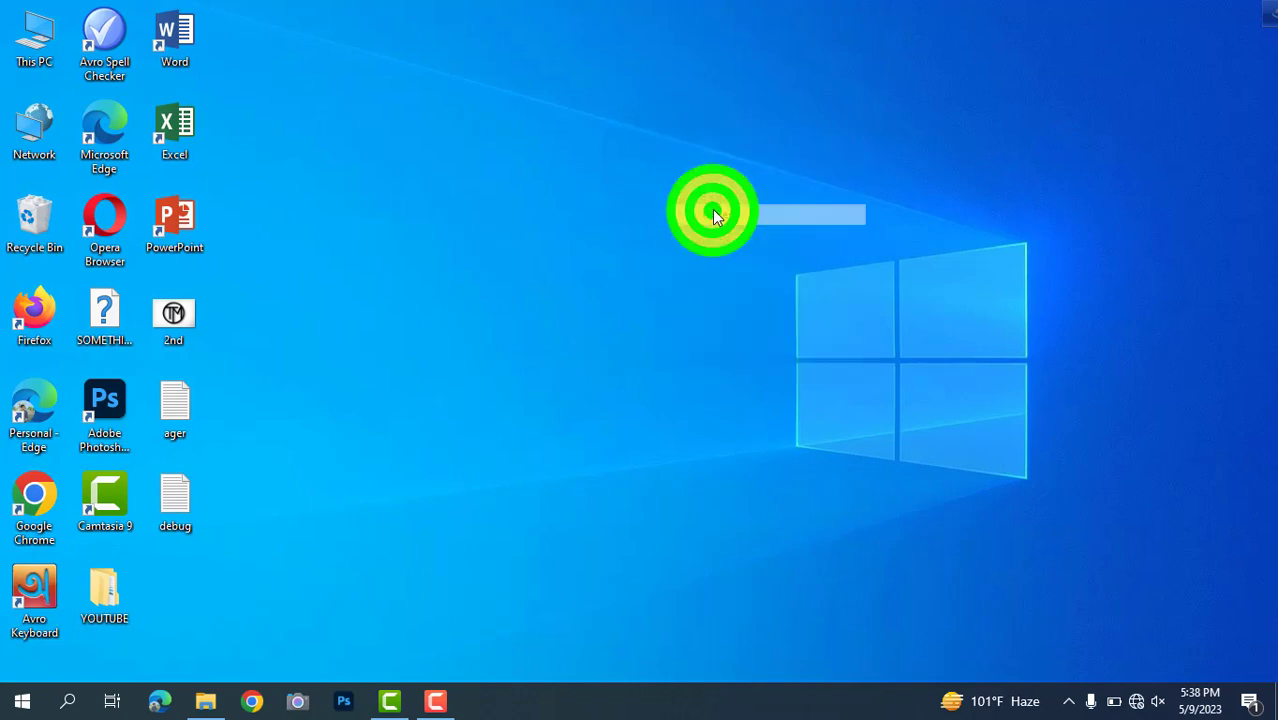
pyautogui.rightClick(509, 108)
pyautogui.click(565, 163)
pyautogui.rightClick(548, 132)
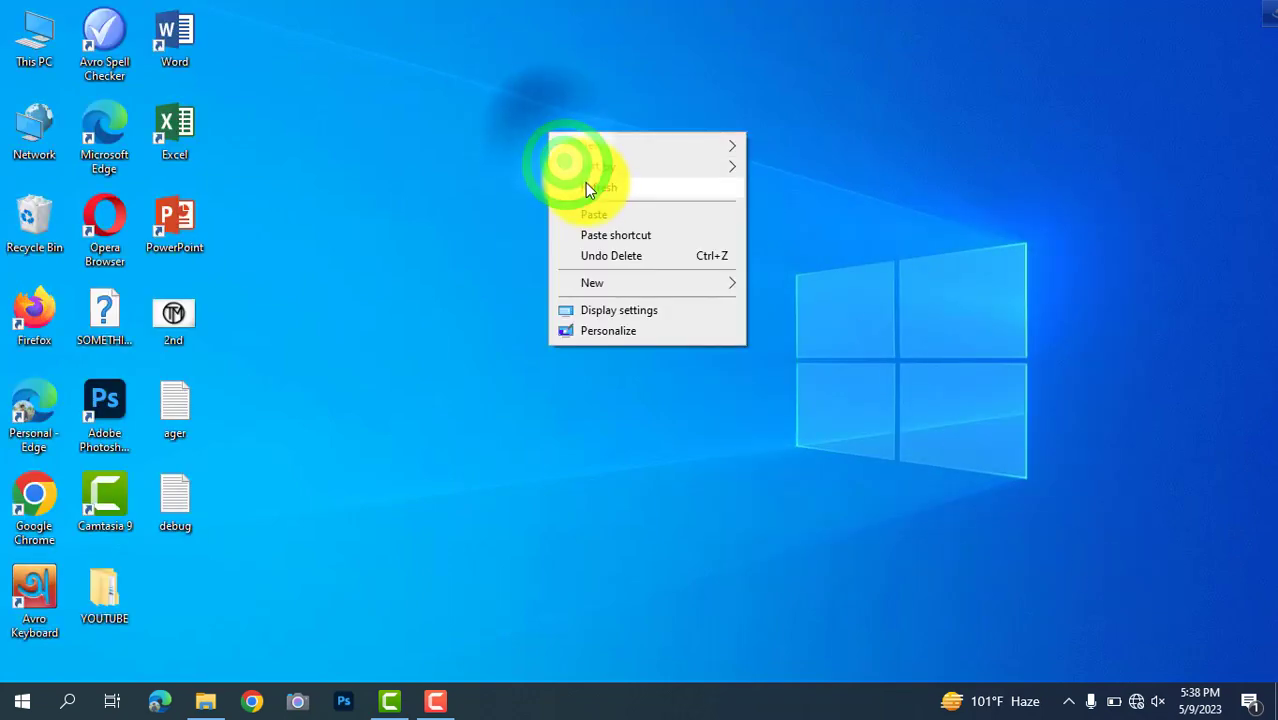
pyautogui.click(586, 187)
pyautogui.rightClick(509, 109)
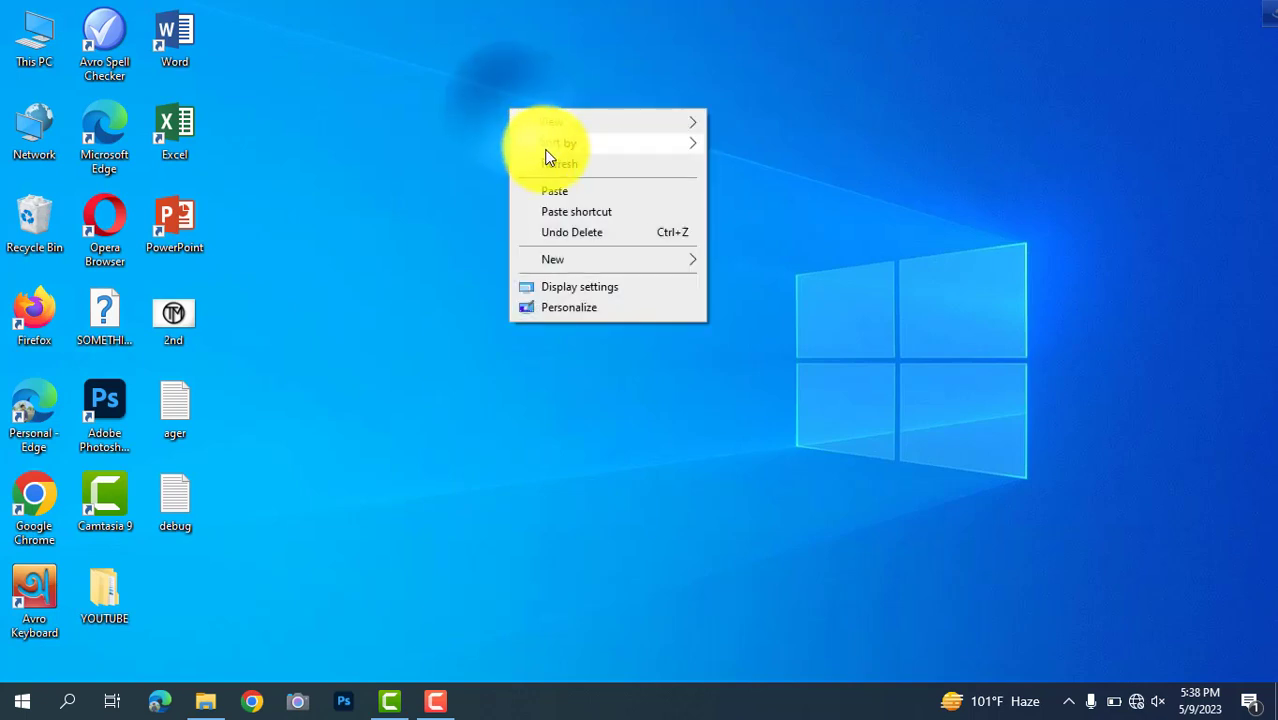
pyautogui.click(554, 164)
pyautogui.rightClick(487, 89)
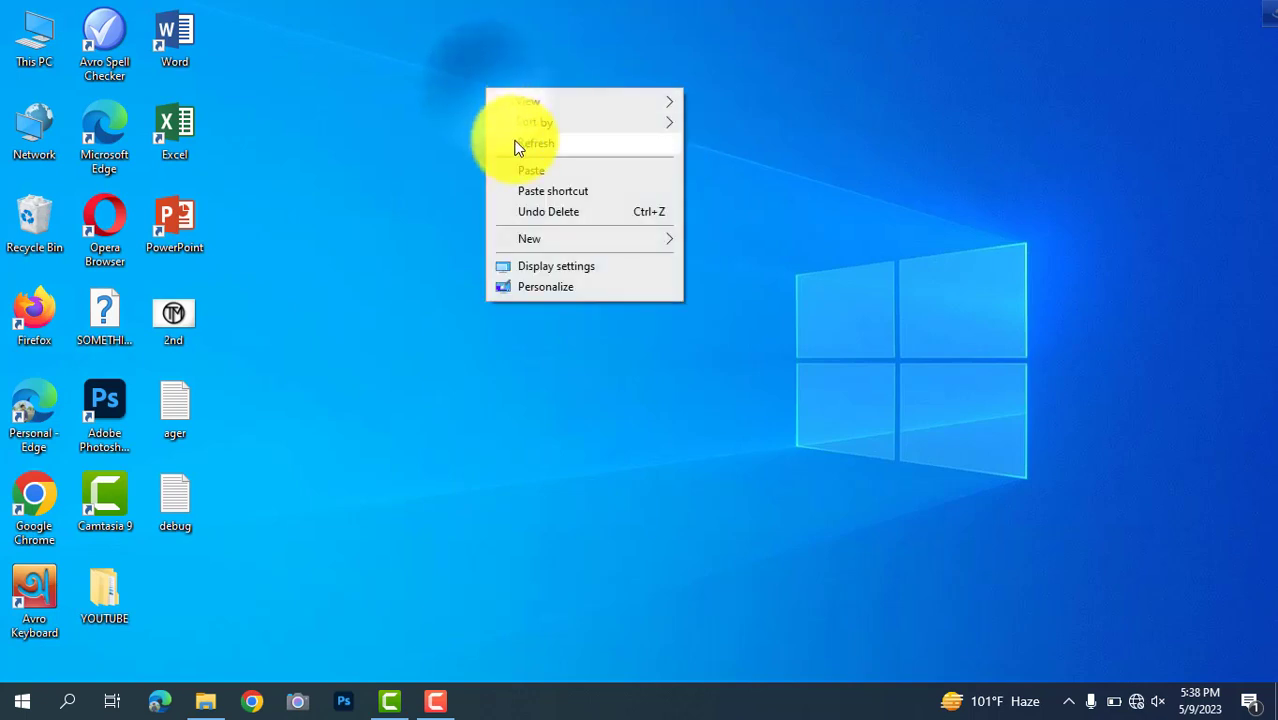
pyautogui.click(517, 145)
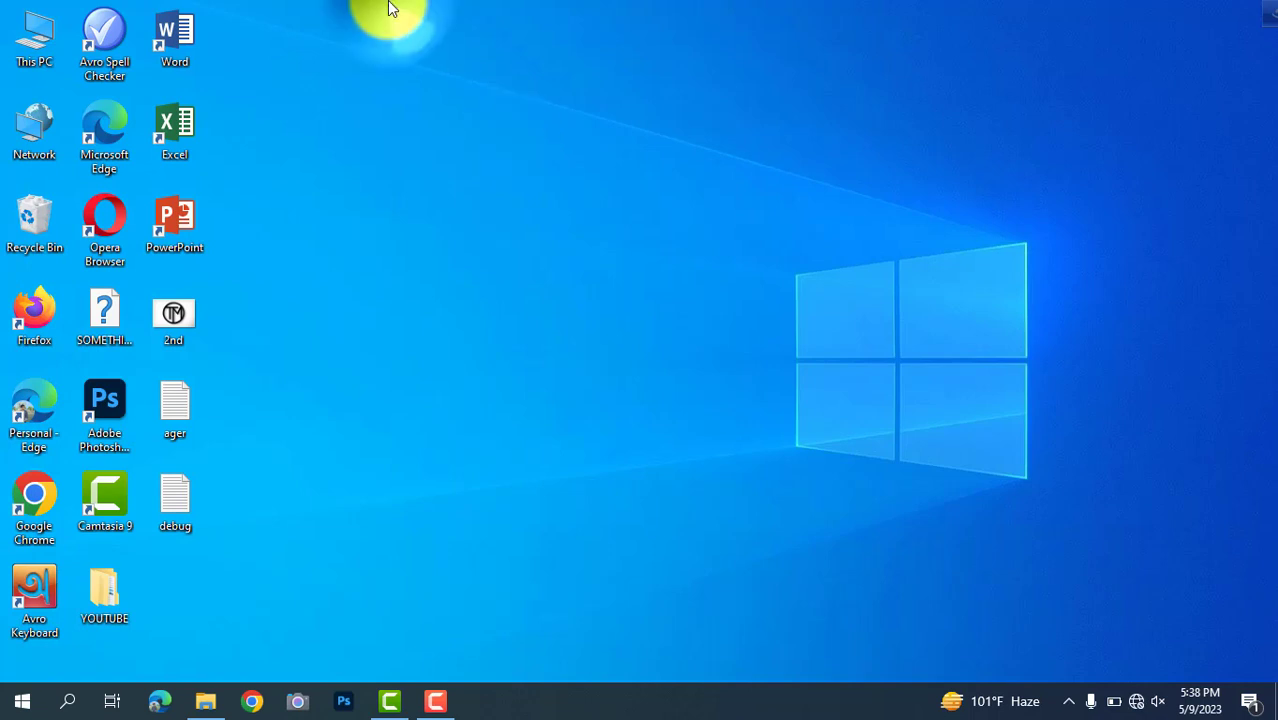
pyautogui.rightClick(392, 8)
pyautogui.click(421, 58)
pyautogui.rightClick(435, 65)
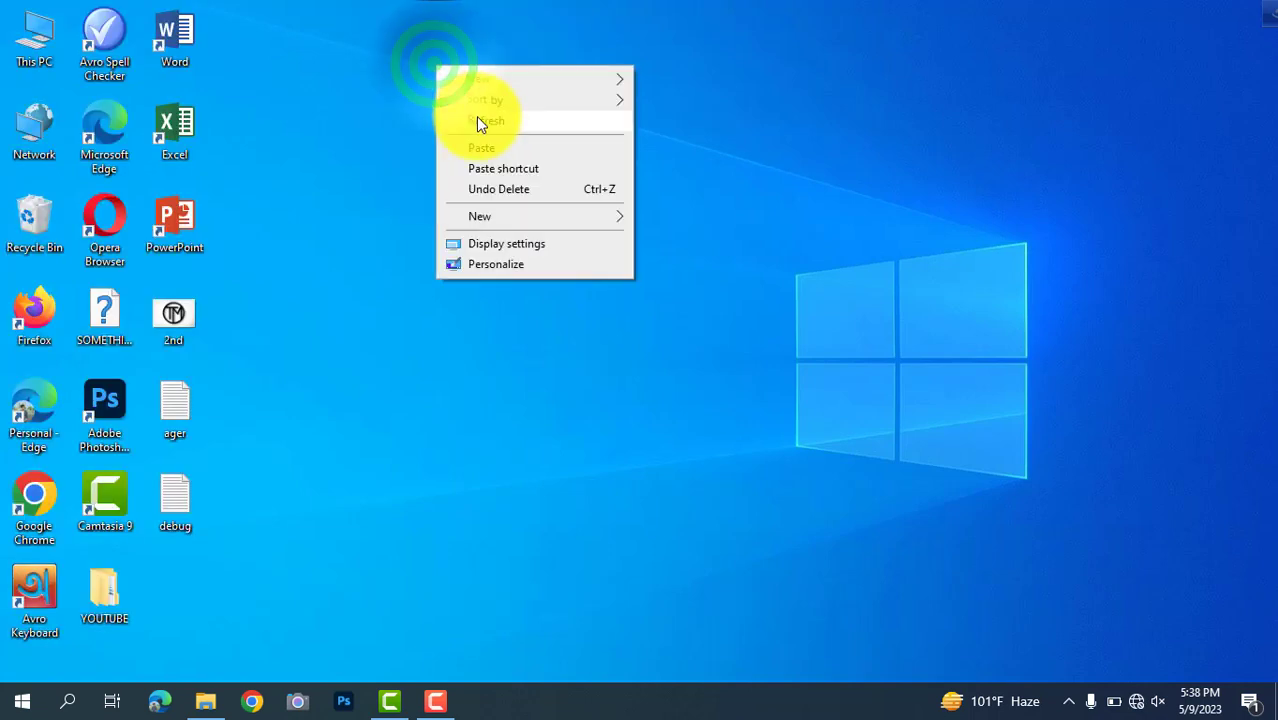
pyautogui.click(476, 117)
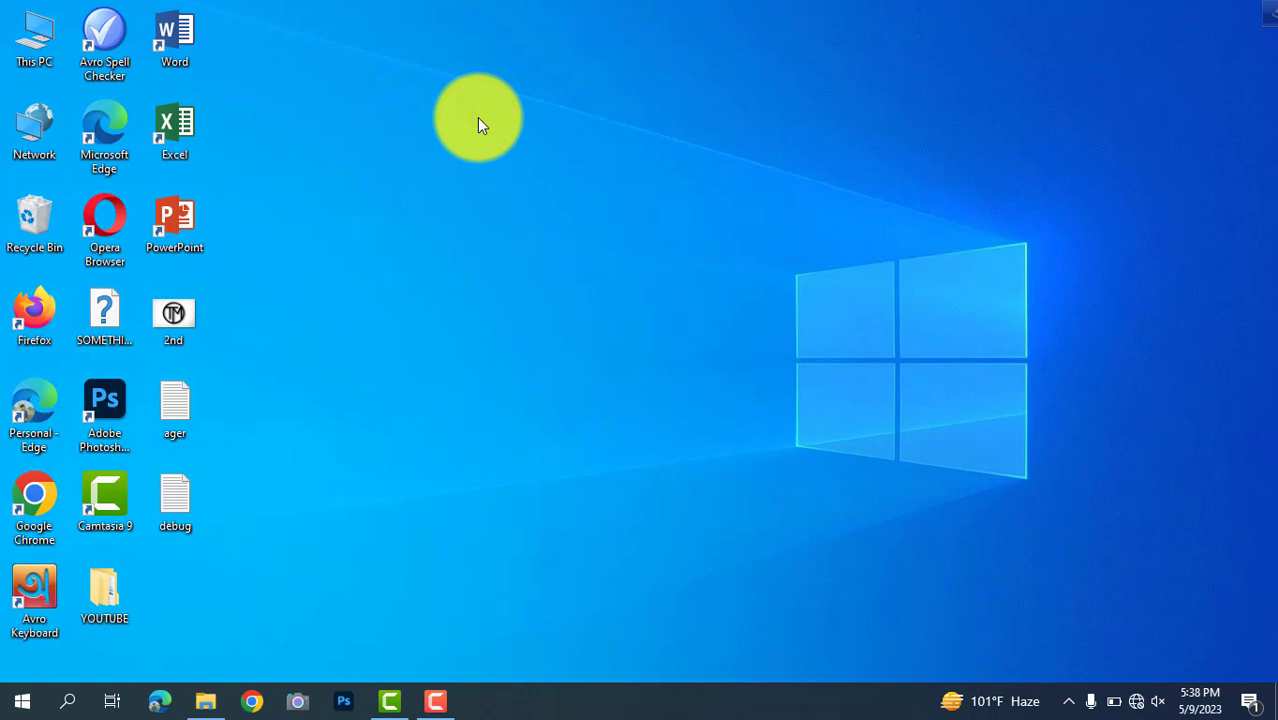